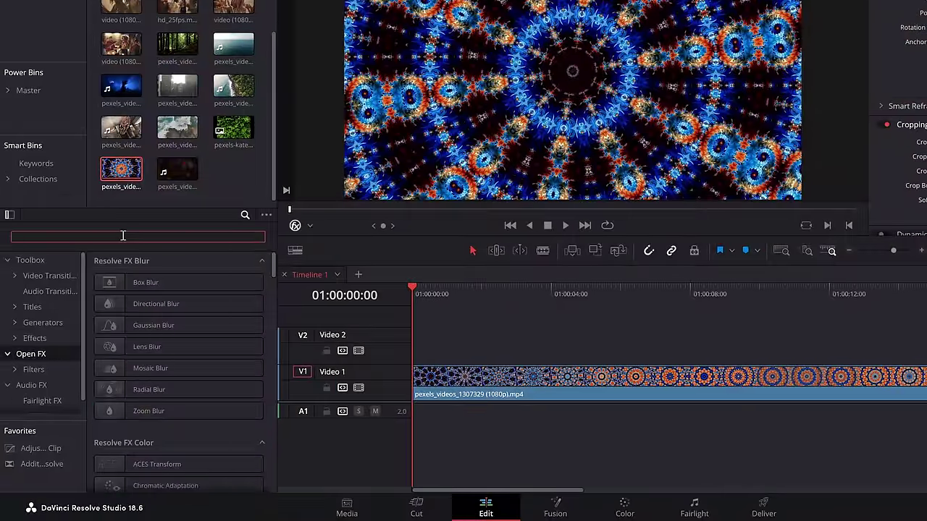
Step: Add Transform to the kaleidoscope clip with Reflect edges, zoom 0.25, pitch -0.338 and yaw -0.152
type("trans")
left_click_drag(134, 363, 518, 386)
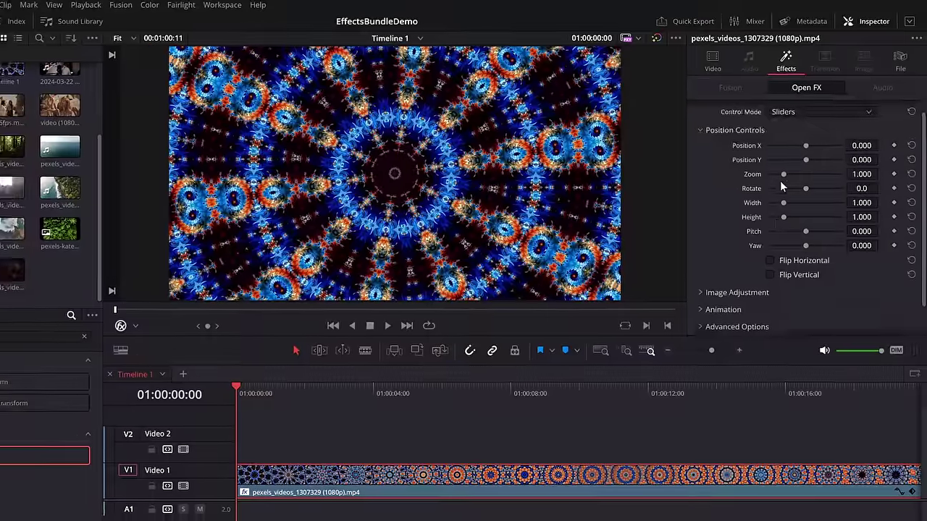
scroll(727, 284, "down", 1)
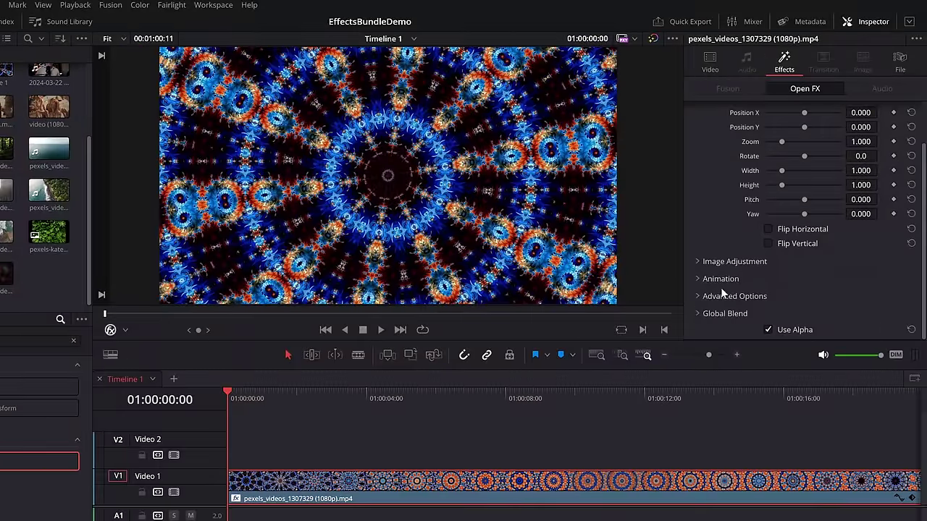
left_click(696, 296)
scroll(805, 283, "down", 1)
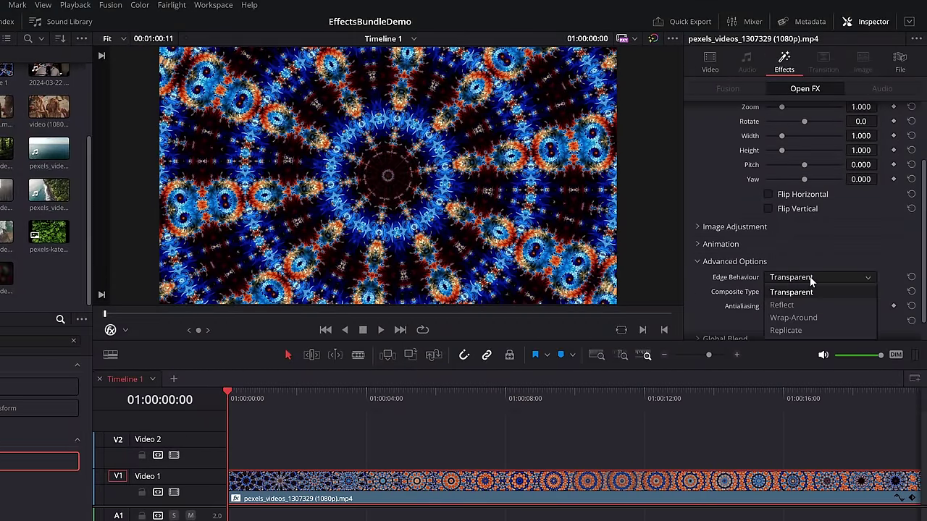
left_click_drag(778, 106, 764, 112)
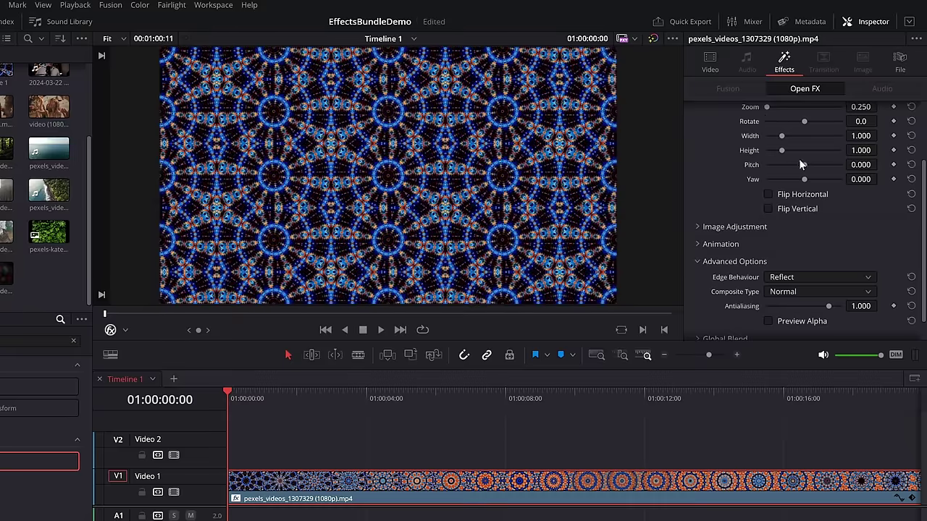
mouse_move(804, 165)
left_mouse_down()
mouse_move(794, 164)
mouse_move(792, 178)
mouse_move(804, 165)
left_mouse_up()
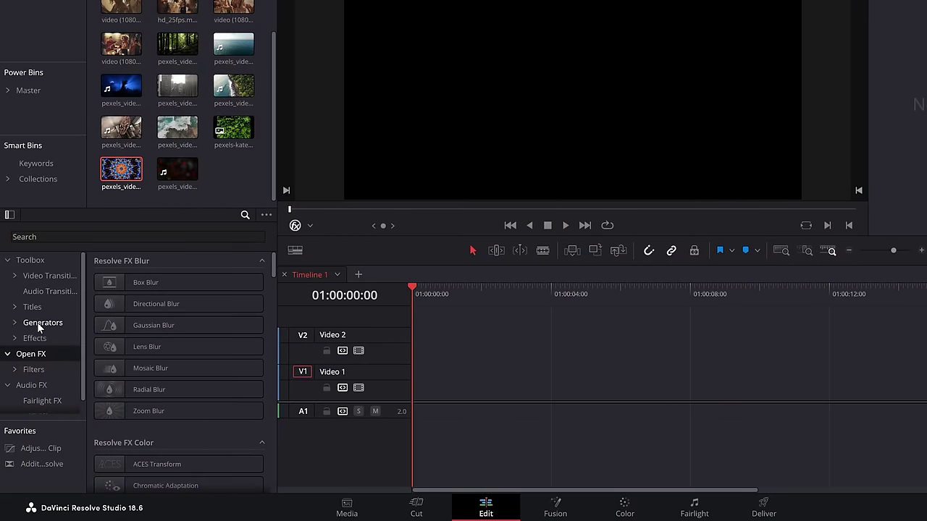
left_click(36, 322)
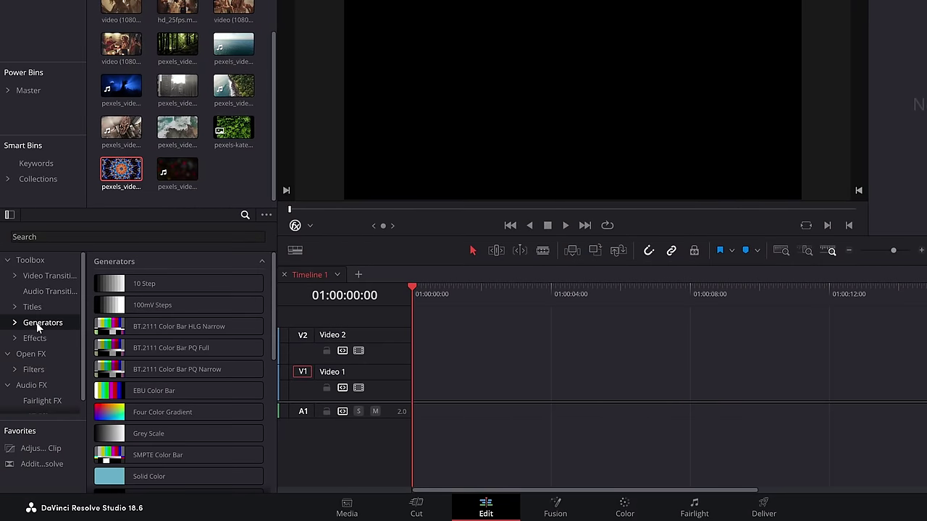
Step: Place a Solid Color generator at the start of Video 1
scroll(191, 346, "down", 1)
scroll(190, 391, "down", 1)
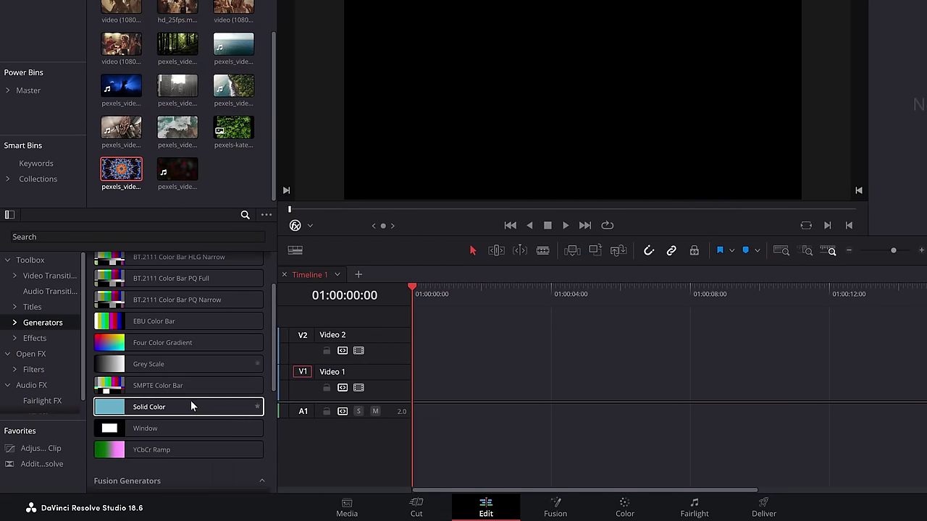
left_click_drag(191, 400, 442, 375)
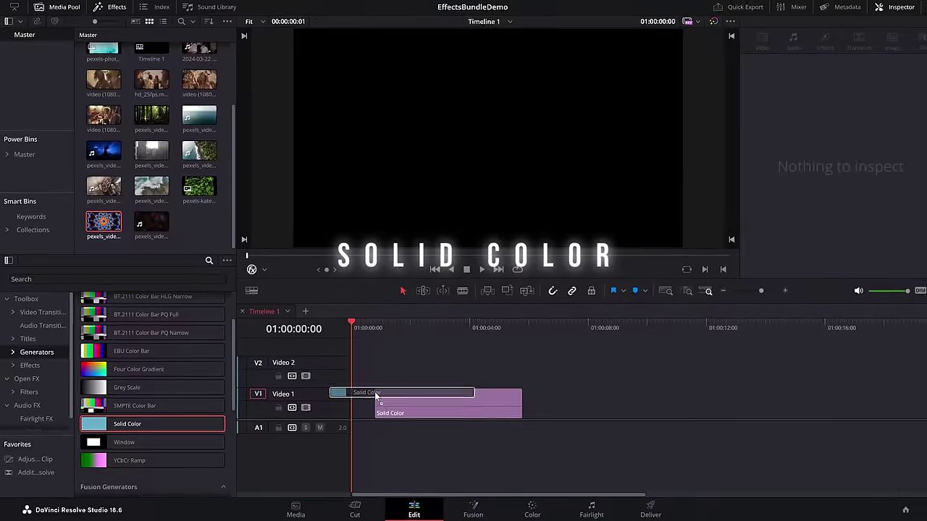
left_click_drag(376, 396, 345, 400)
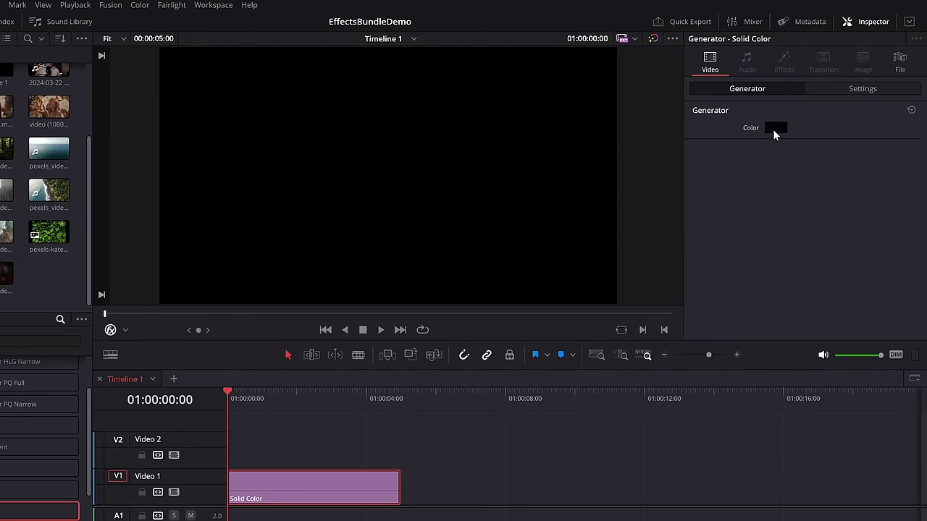
Step: Preview a bright purple solid colour, cancel the change, and delete the Solid Color clip
left_click(773, 129)
left_click(363, 181)
left_click_drag(474, 194, 474, 174)
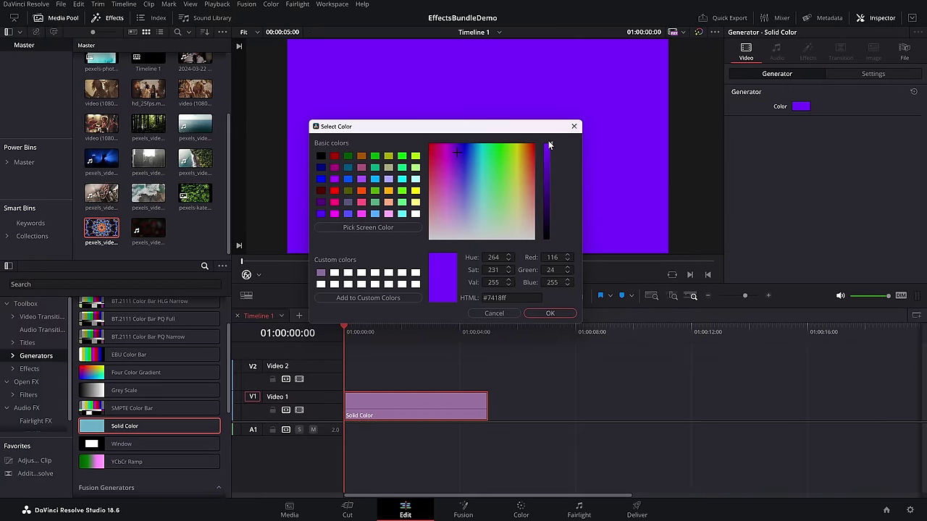
left_click_drag(521, 129, 696, 249)
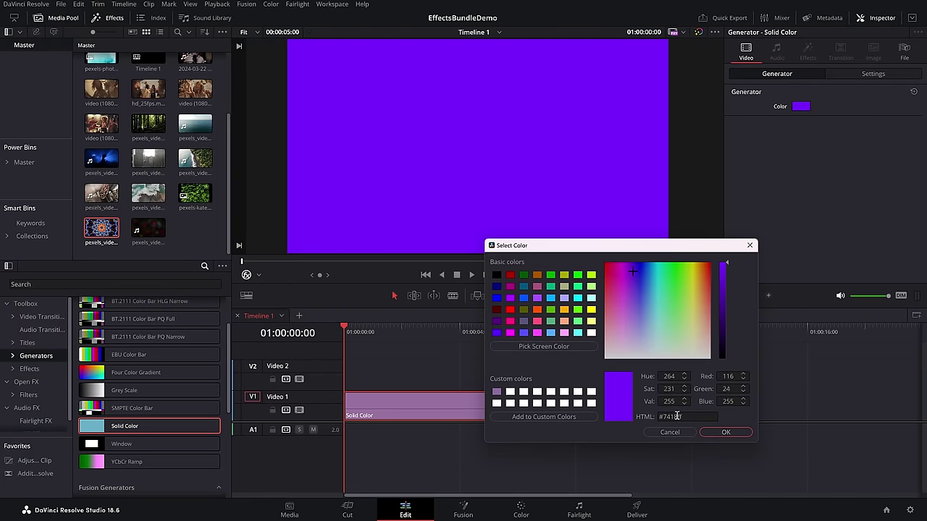
left_click(668, 433)
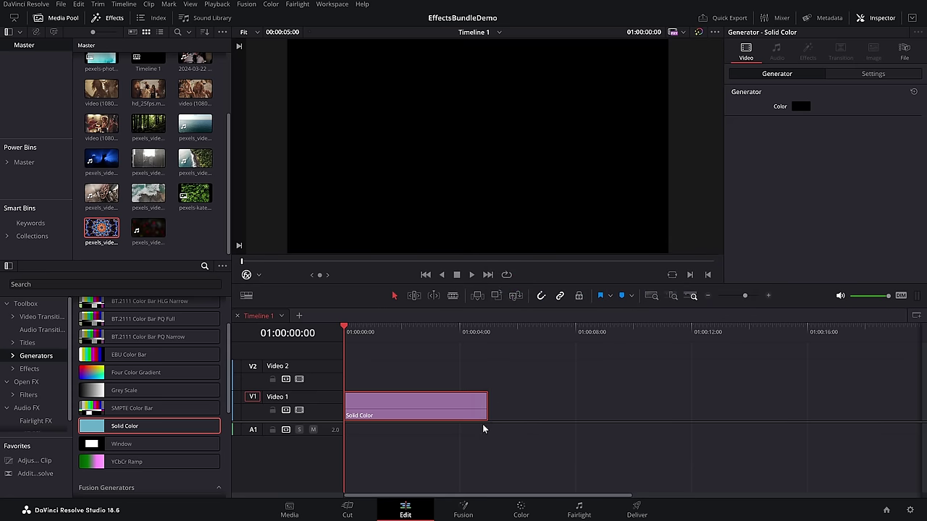
key("Delete")
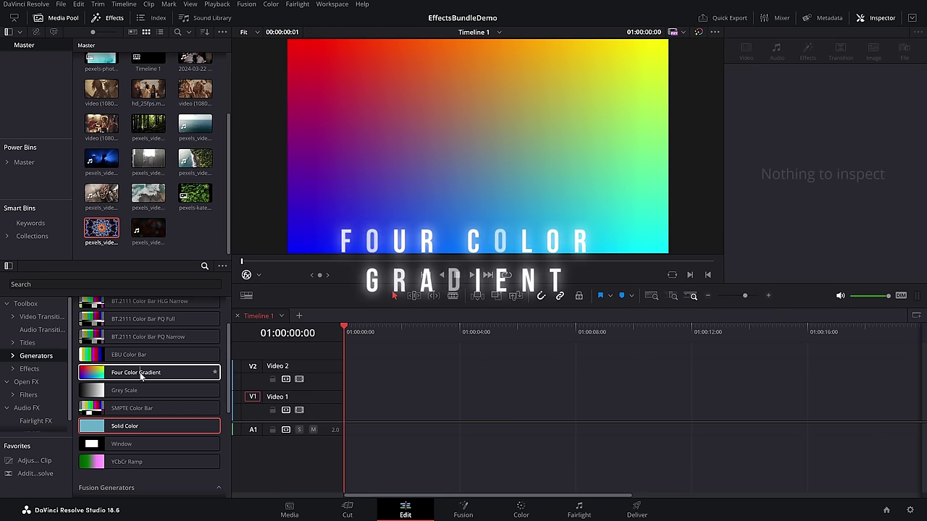
left_click_drag(105, 375, 402, 411)
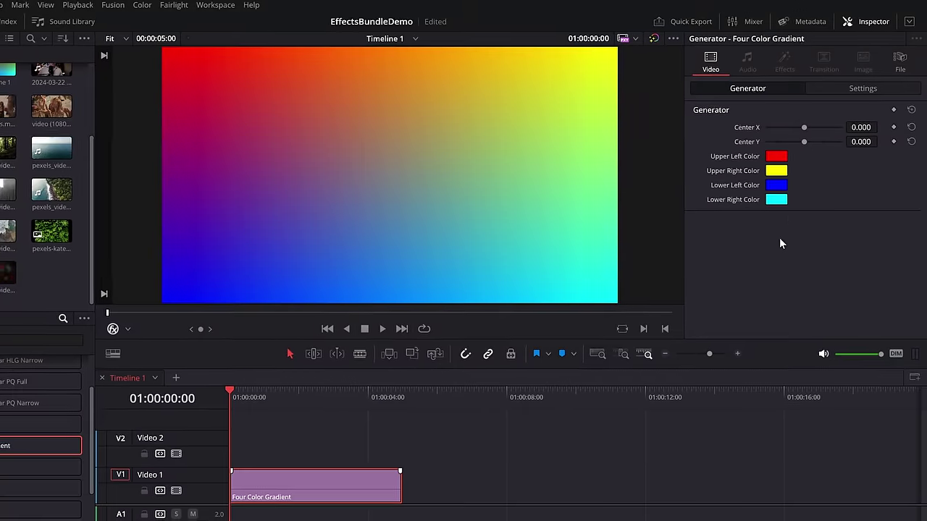
left_click_drag(807, 128, 796, 127)
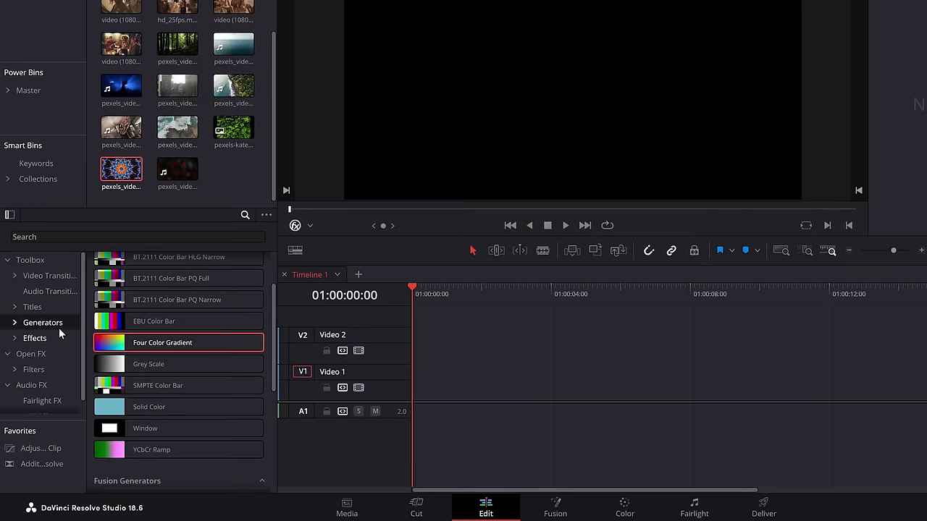
Step: Place a Contours generator on Video 1 with 3.7 layers and play the waves
scroll(175, 351, "down", 4)
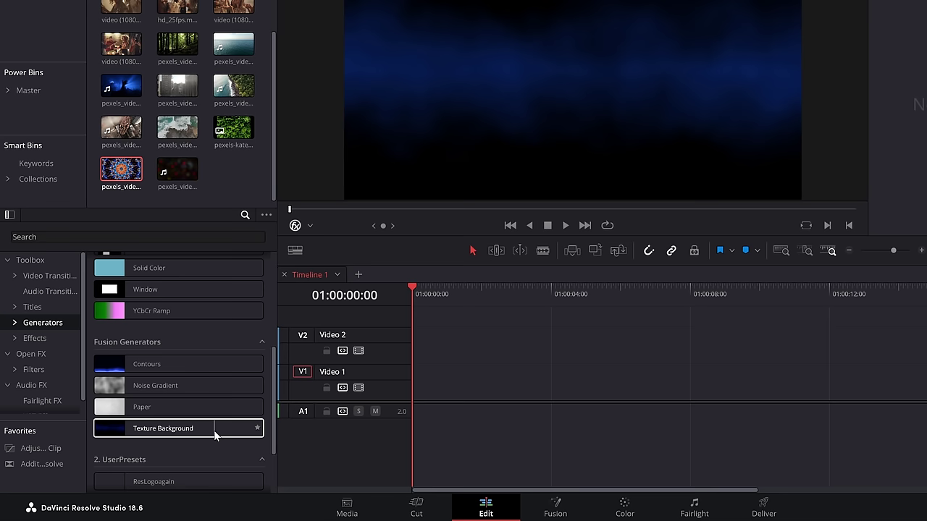
left_click_drag(181, 364, 413, 390)
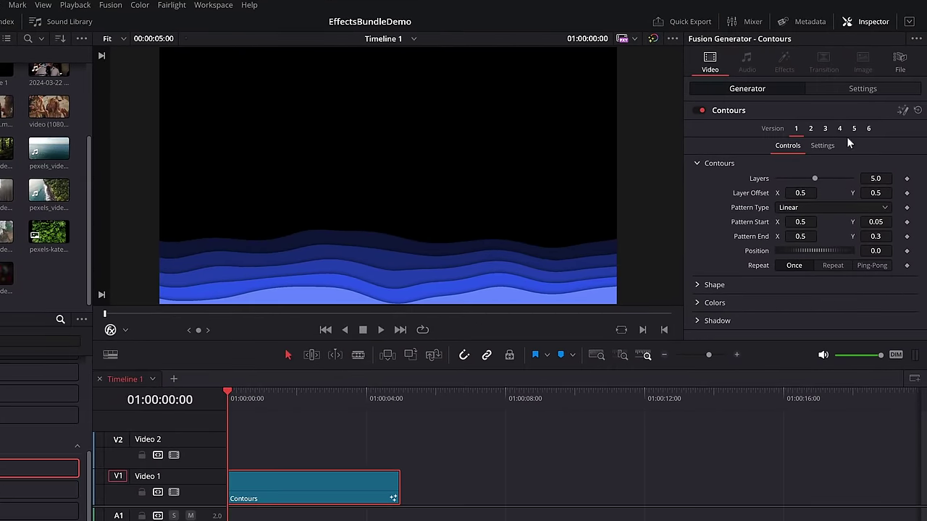
left_click_drag(814, 180, 755, 193)
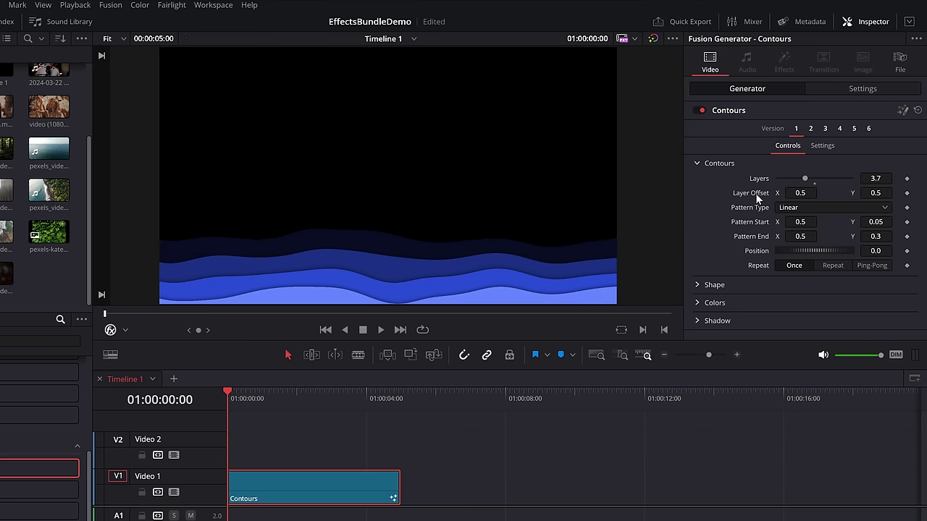
key("space")
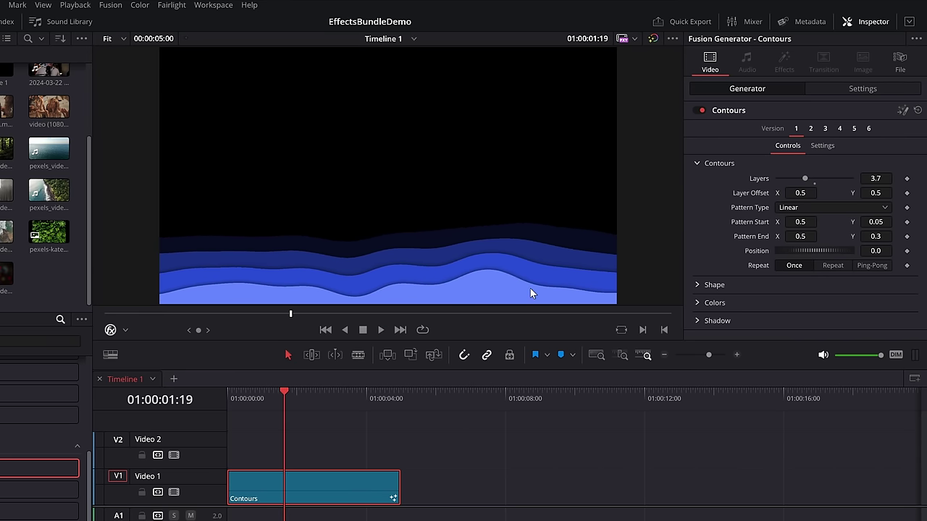
Step: Adjust the Contours shape settings and replay from near the clip's start
left_click(700, 284)
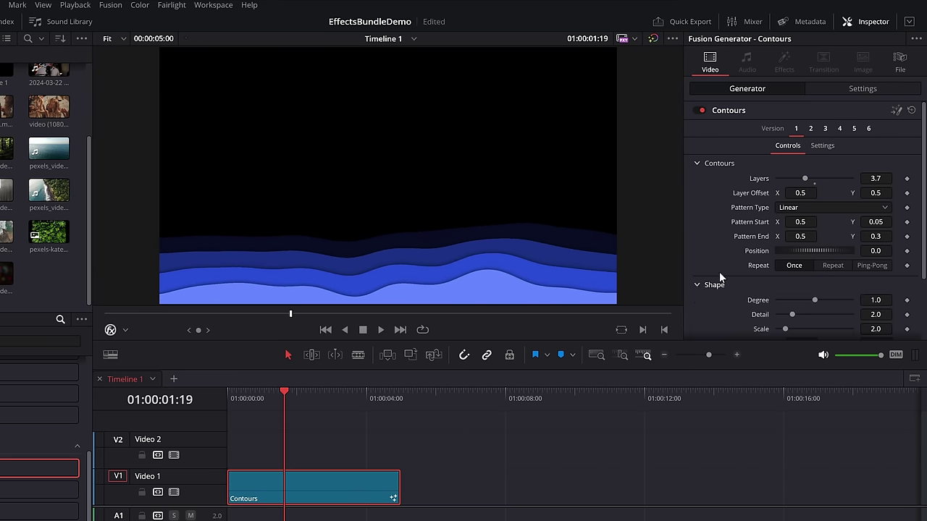
scroll(731, 282, "down", 2)
left_click_drag(784, 292, 811, 293)
left_click(269, 401)
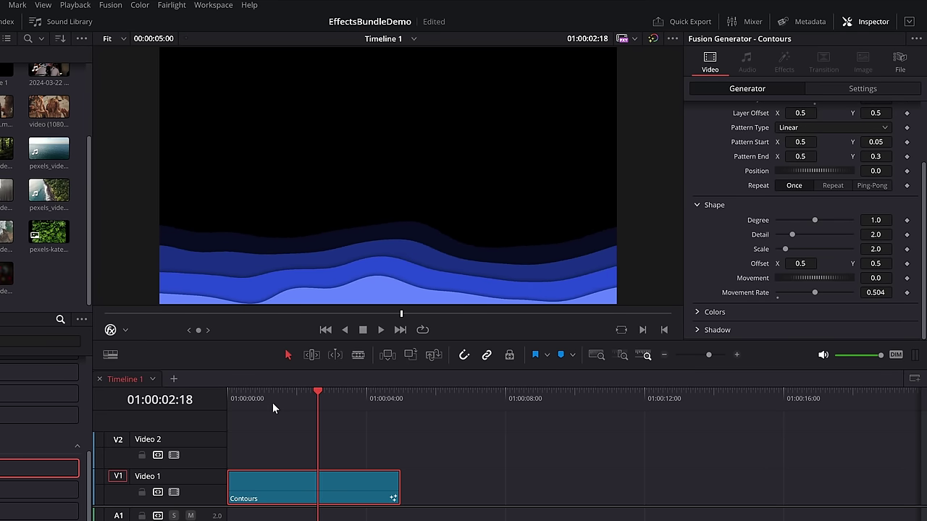
scroll(807, 268, "up", 2)
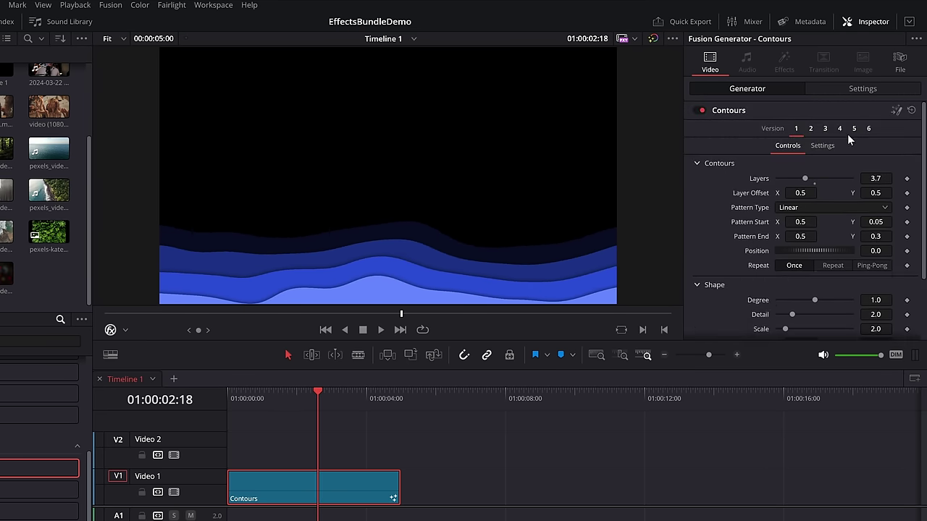
Step: Use topographic version 3 with movement rate 0.276, then swap in a Noise Gradient generator
left_click(810, 128)
left_click(839, 128)
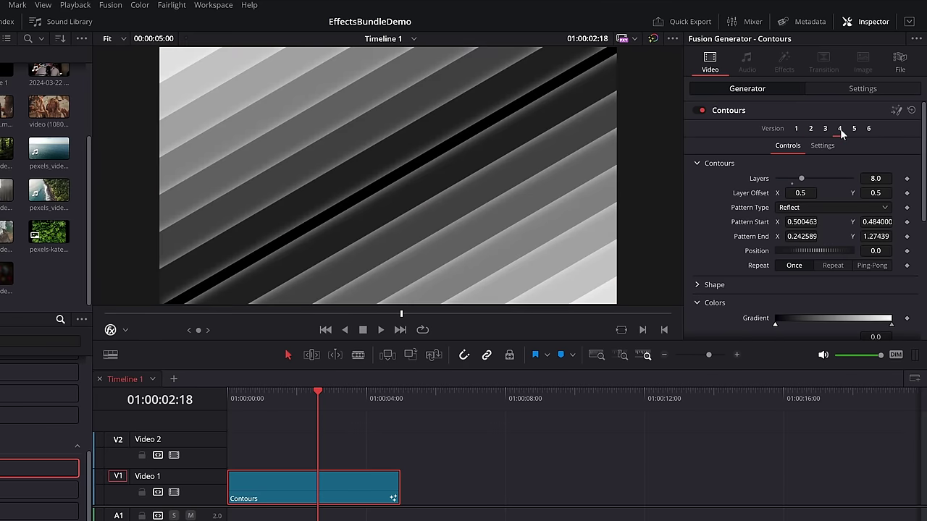
left_click(825, 128)
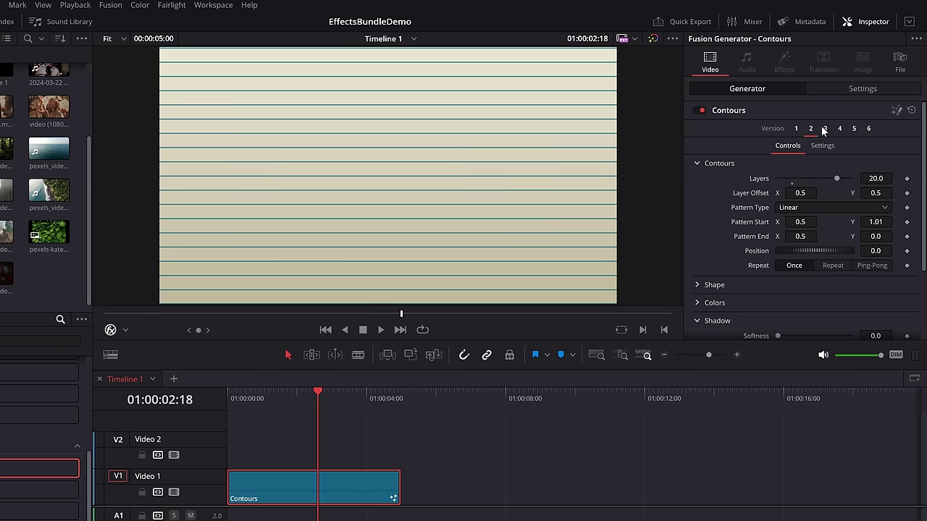
left_click(823, 129)
left_click_drag(779, 267, 797, 269)
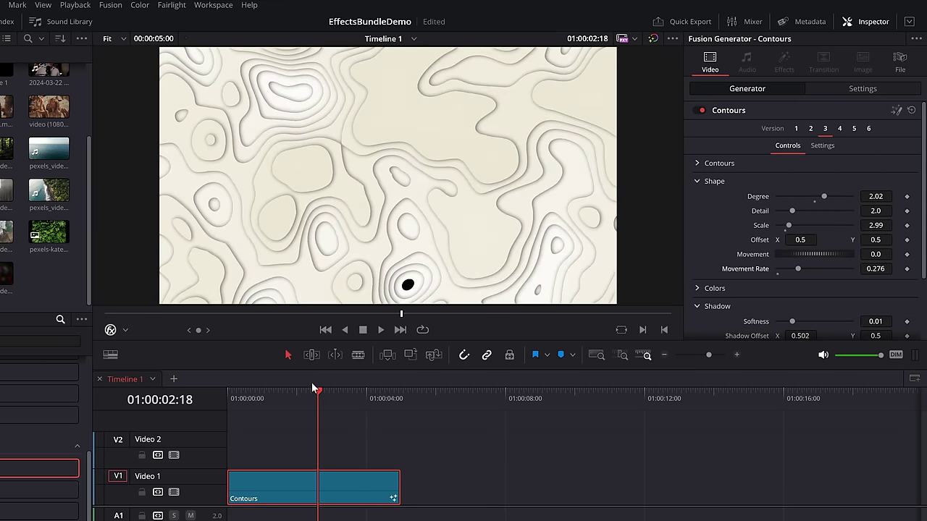
left_click(283, 395)
key("space")
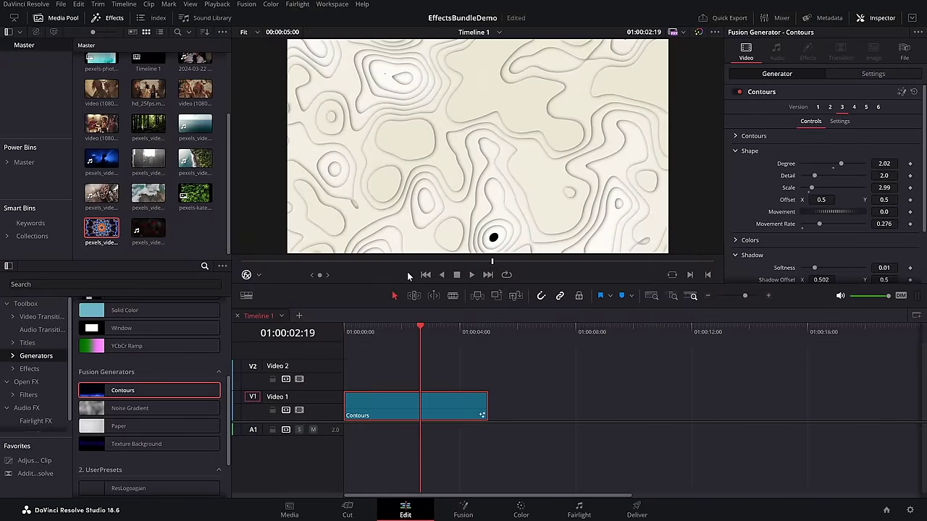
key("Delete")
left_click_drag(144, 408, 348, 410)
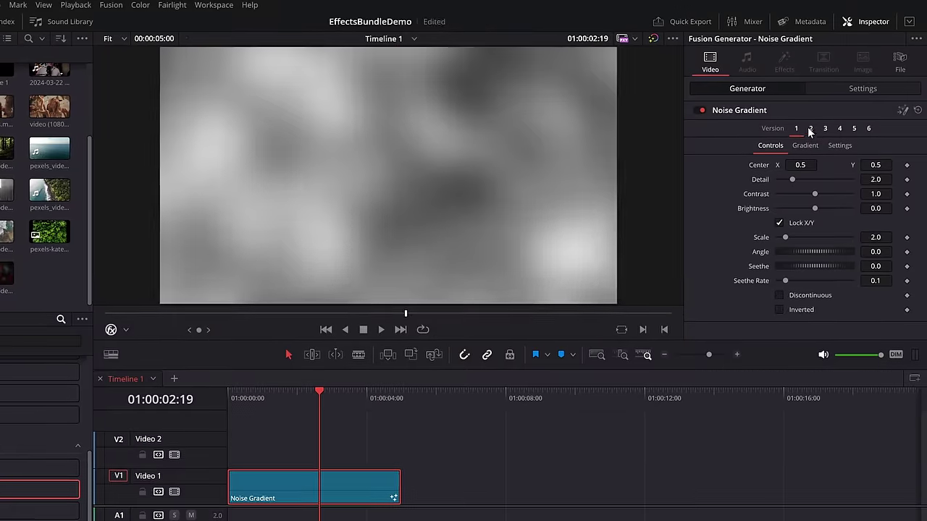
Step: Choose the fire-look Noise Gradient version and play it back
left_click(810, 129)
left_click(839, 129)
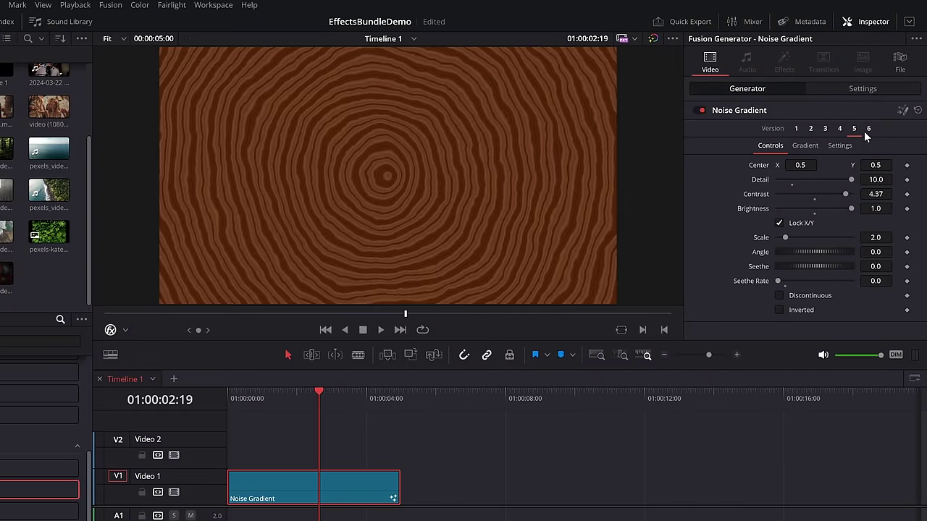
left_click(868, 128)
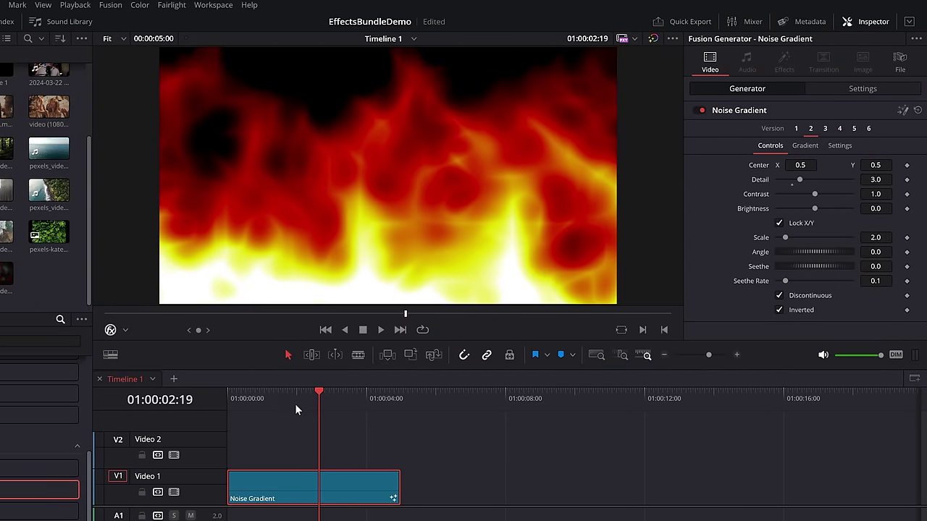
left_click(281, 398)
key("space")
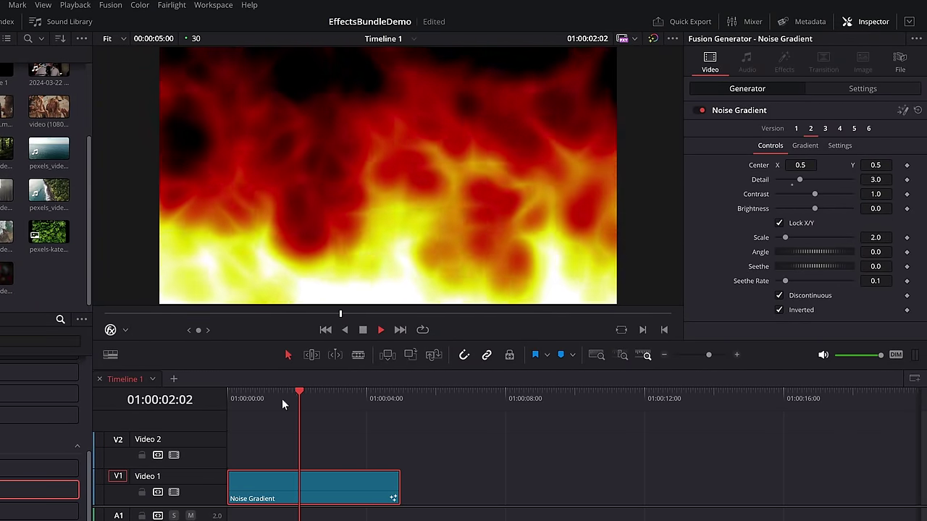
key("space")
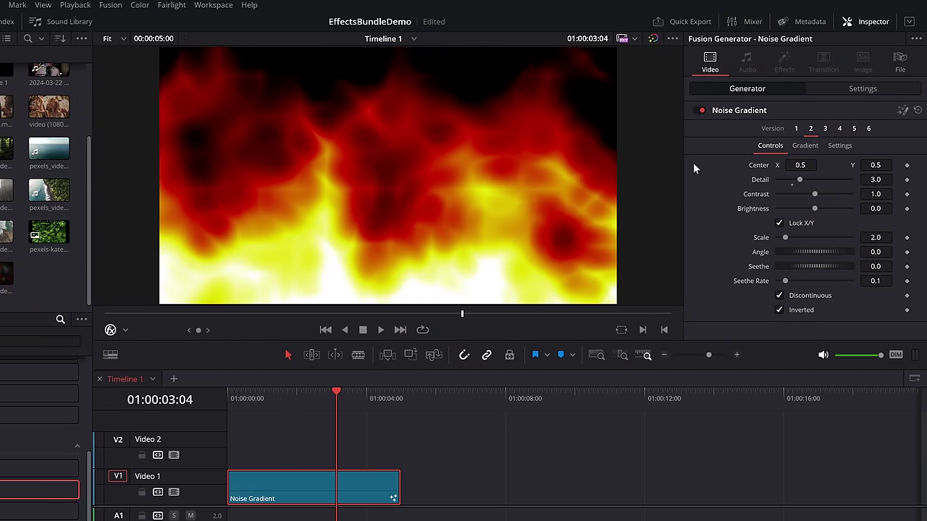
Step: Raise the fire's seethe rate to 0.654, replay it, then place a Paper generator on Video 1
left_click_drag(786, 281, 825, 281)
left_click(264, 401)
key("space")
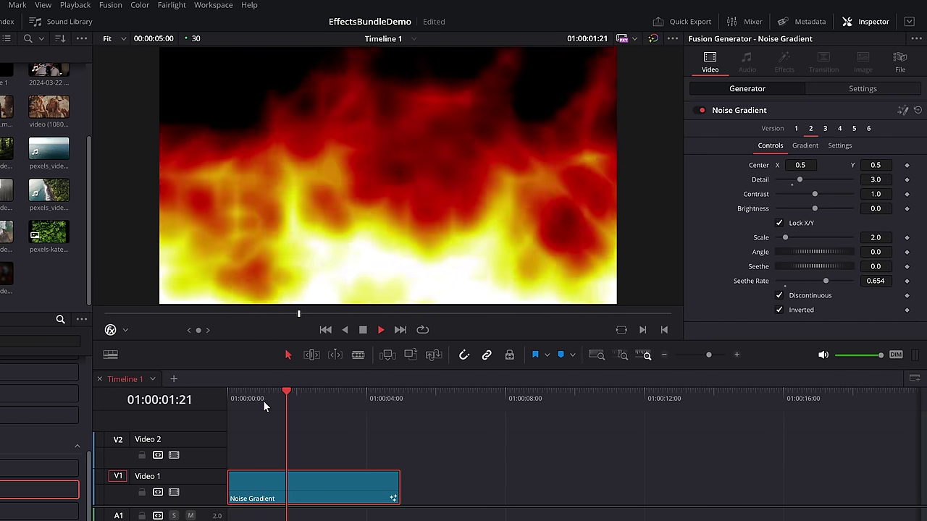
key("space")
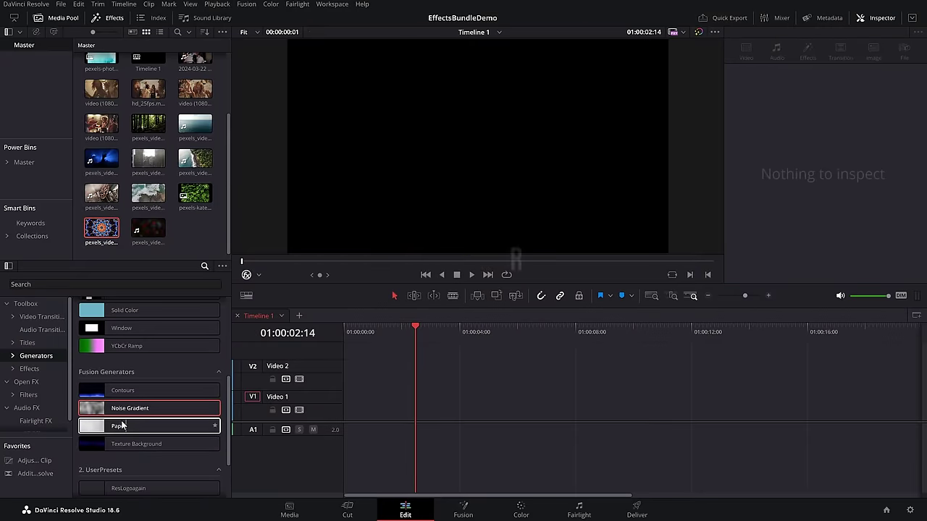
left_click_drag(173, 426, 406, 411)
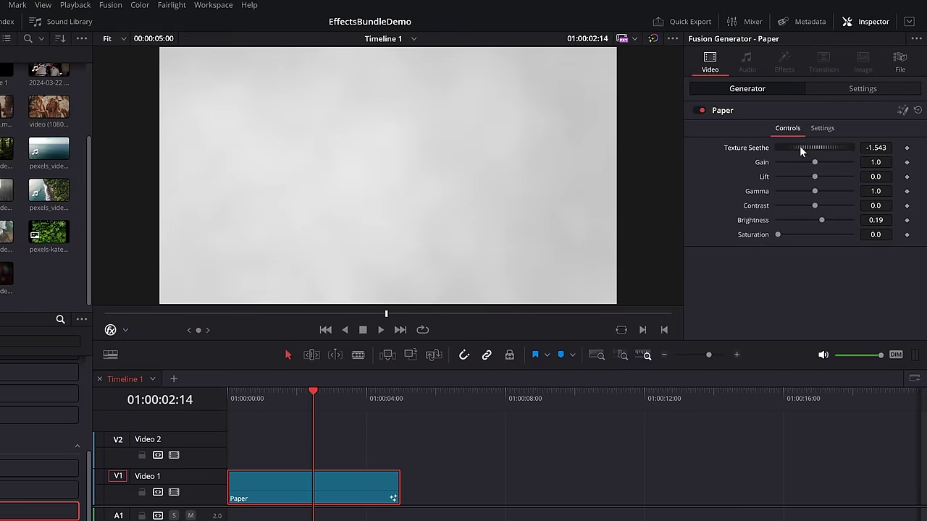
Step: Tweak the paper texture, then add a Texture Background generator set to green version 2
left_click_drag(799, 150, 814, 192)
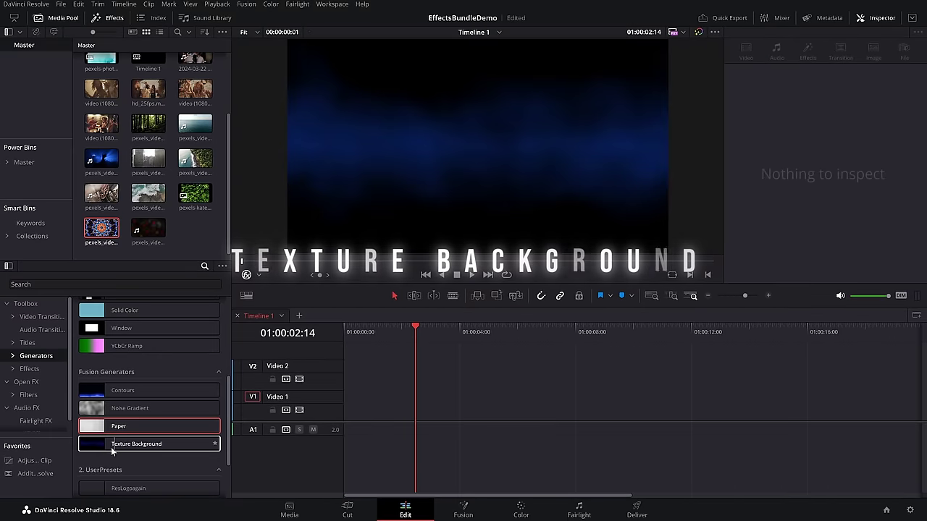
left_click_drag(110, 451, 411, 416)
left_click(830, 106)
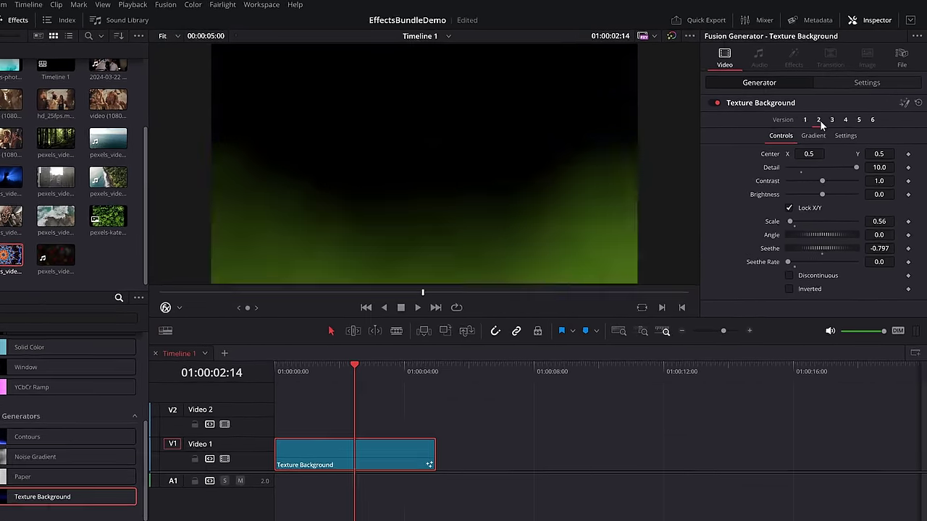
left_click(842, 106)
left_click(853, 107)
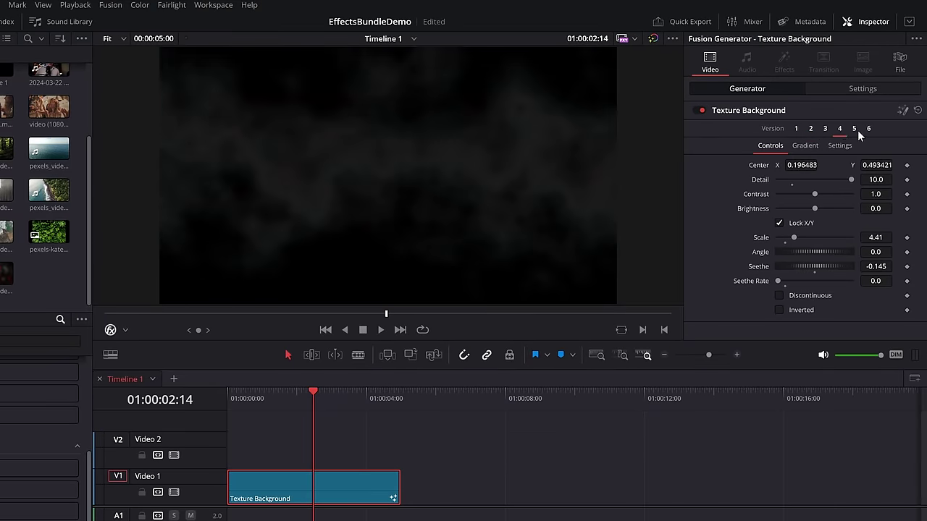
left_click(854, 128)
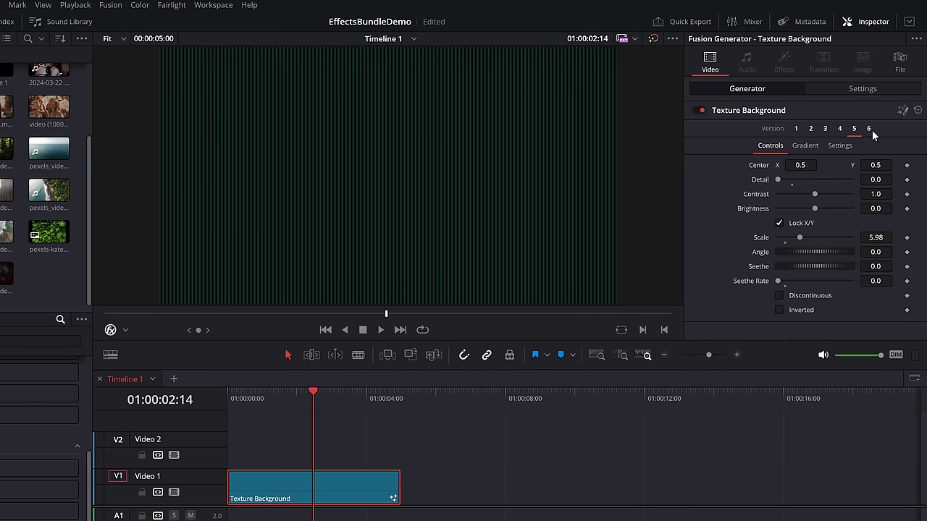
left_click(869, 128)
left_click(810, 129)
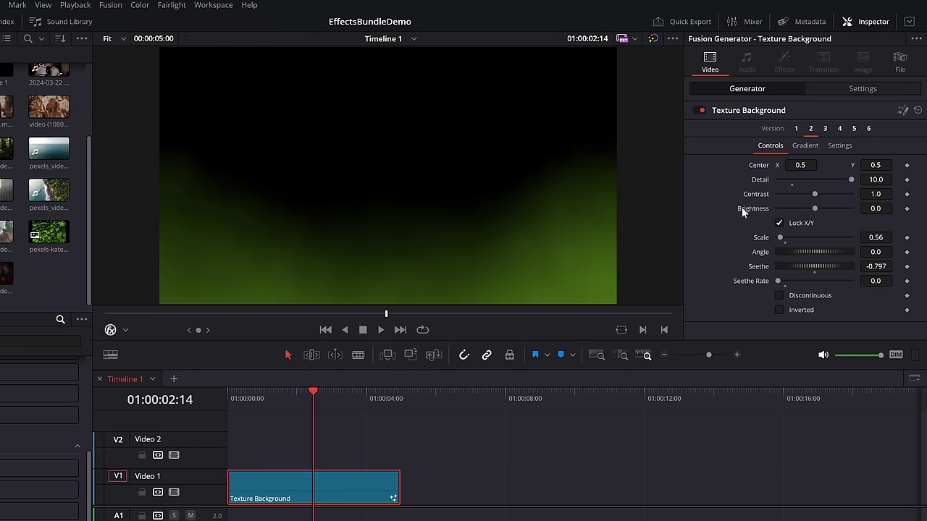
Step: Set the green texture's seethe rate to 0.598 and blend it over the video in Add mode
left_click_drag(777, 283, 818, 281)
left_click(263, 396)
key("space")
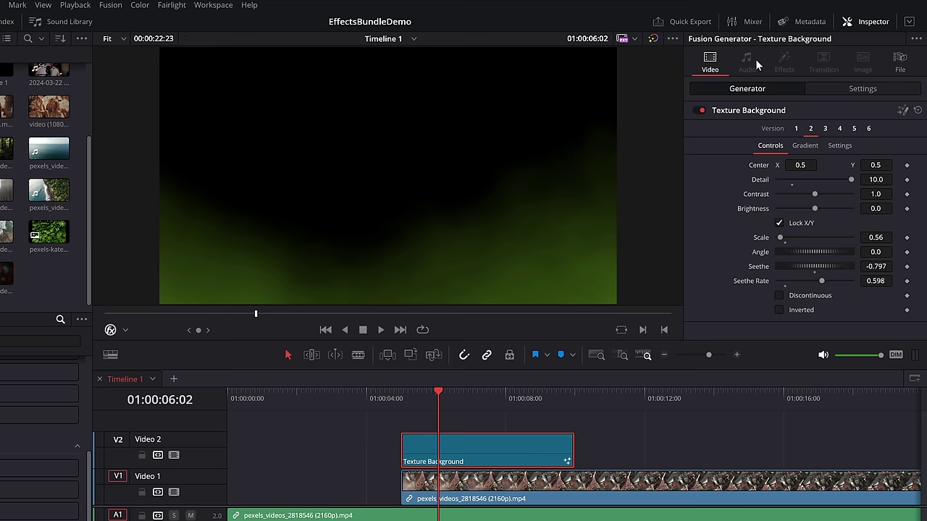
left_click(854, 89)
scroll(723, 288, "down", 1)
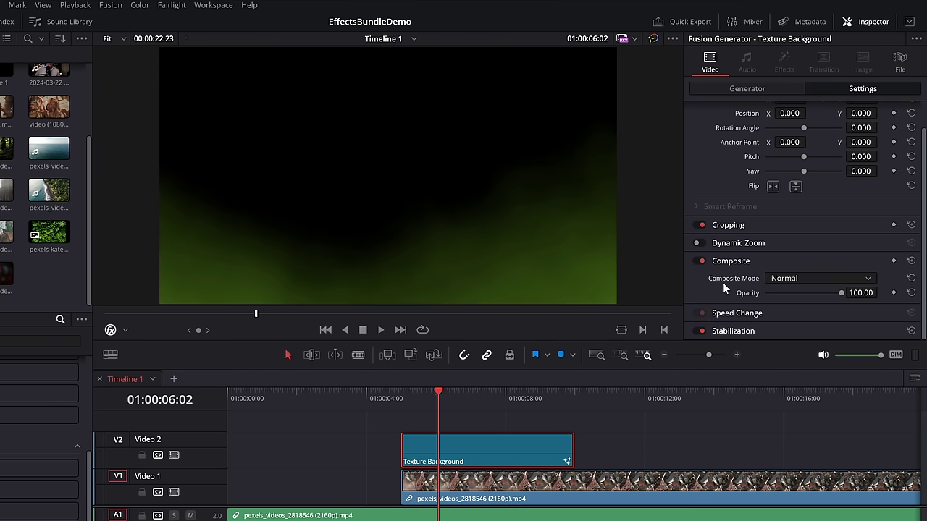
left_click(786, 310)
key("space")
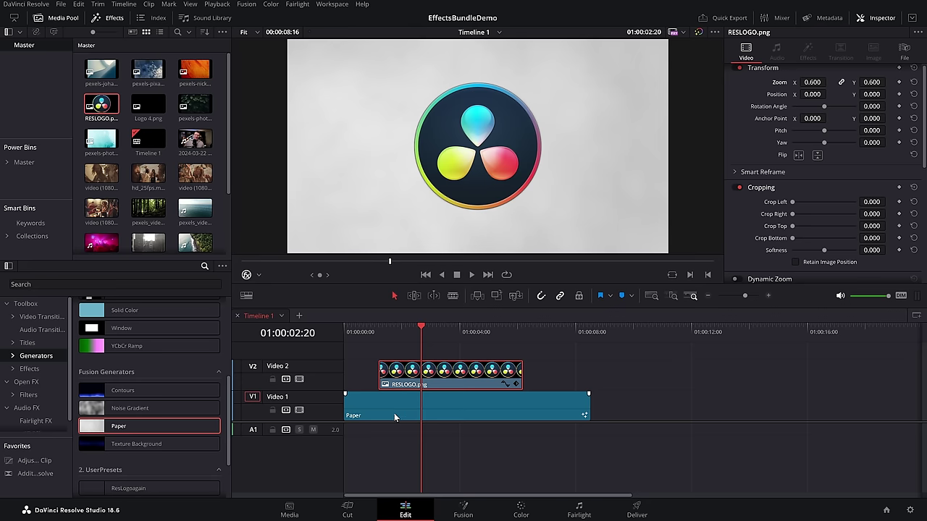
Step: Apply the Open FX Drop Shadow to the RESLOGO clip with shadow strength 0.713
left_click(27, 382)
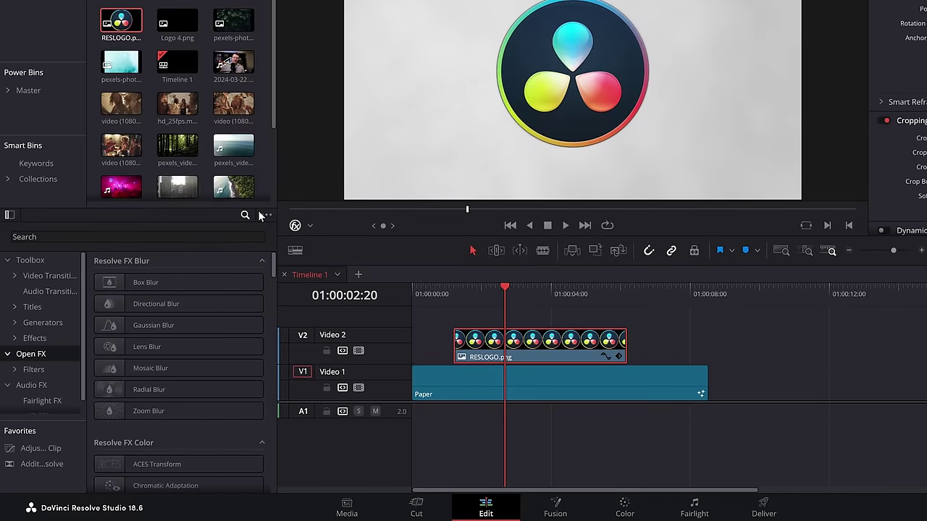
left_click(245, 214)
left_click(244, 215)
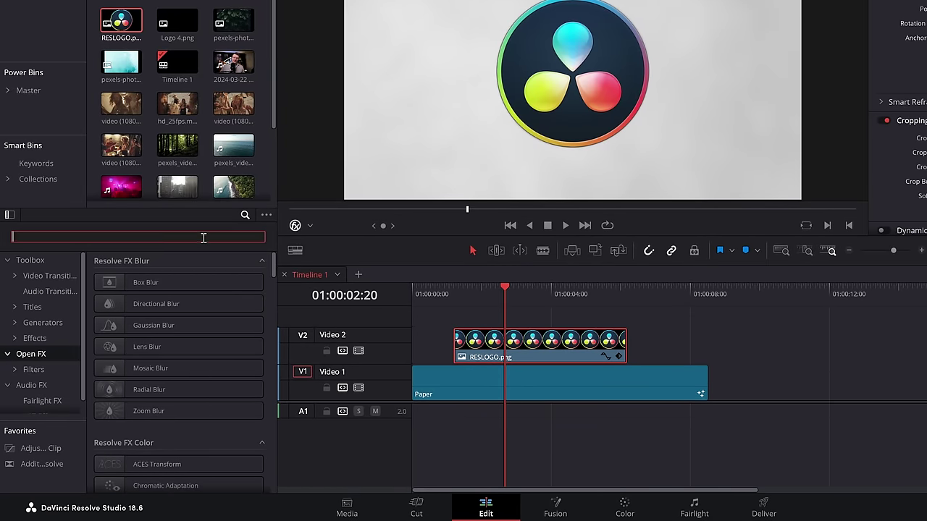
type("dr")
left_click_drag(153, 282, 540, 346)
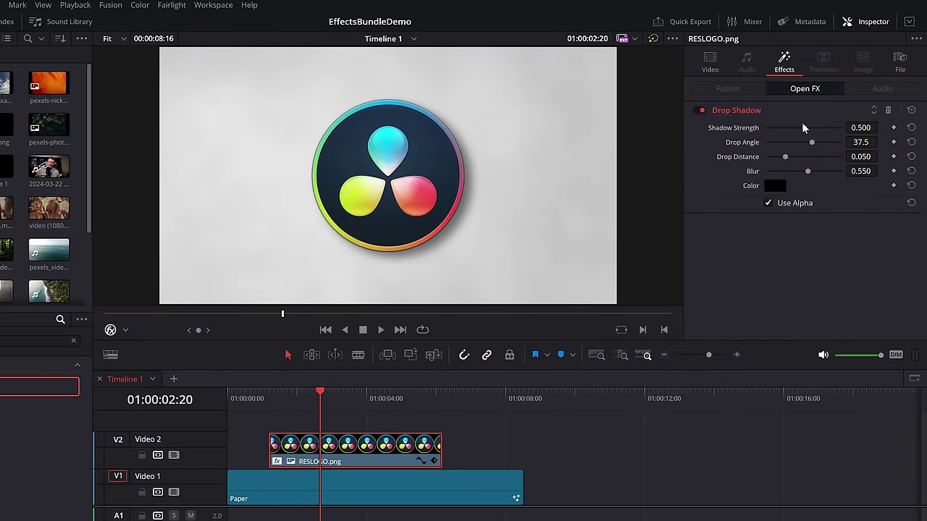
left_click_drag(803, 129, 817, 171)
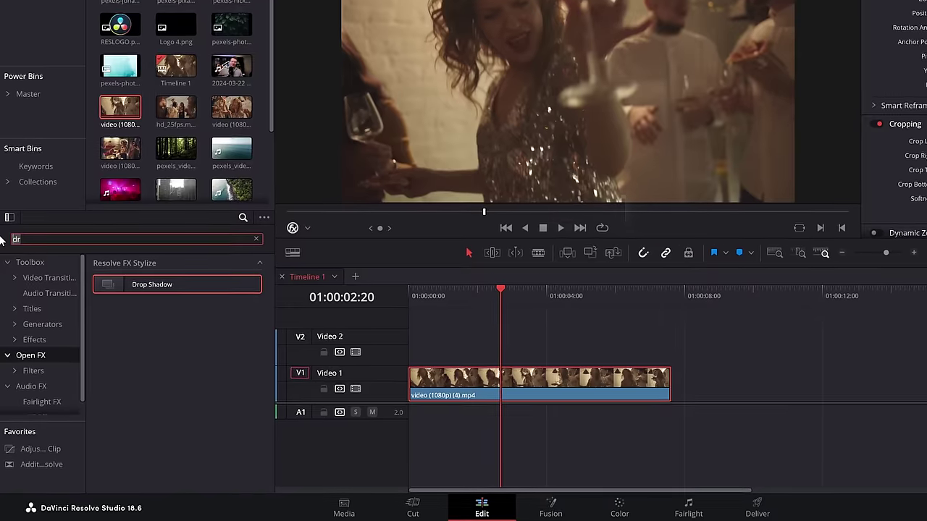
Step: Apply Vignette to the party clip with size 0.695, softness 0.581 and Advanced operating mode
type("vig")
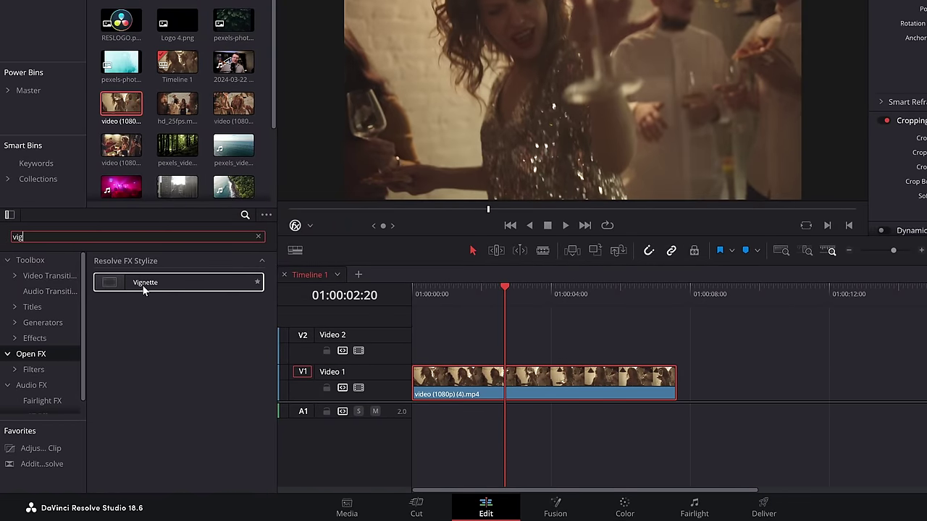
left_click_drag(123, 284, 460, 385)
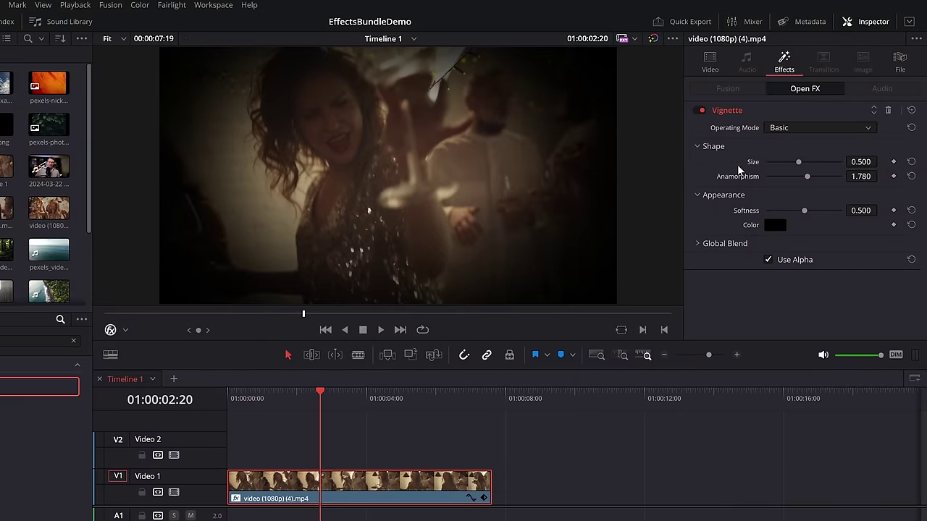
left_click_drag(800, 165, 864, 188)
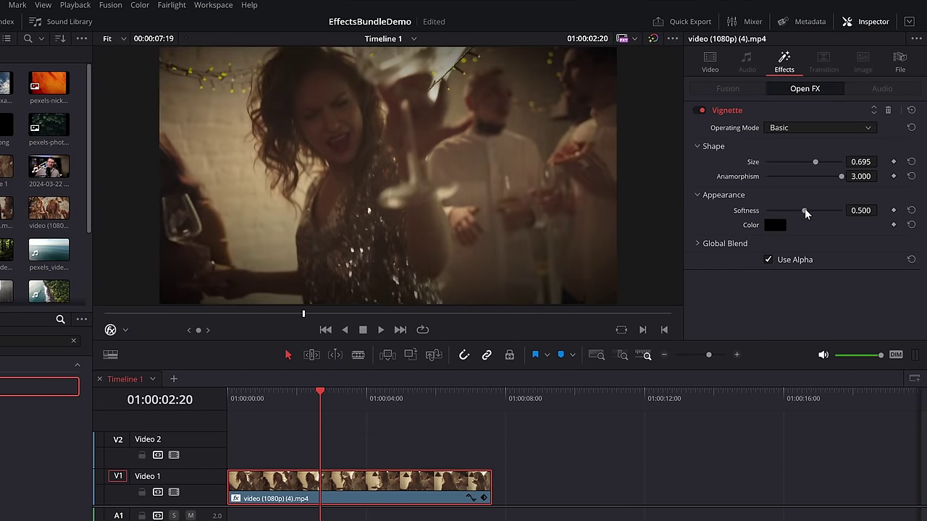
left_click_drag(796, 214, 809, 211)
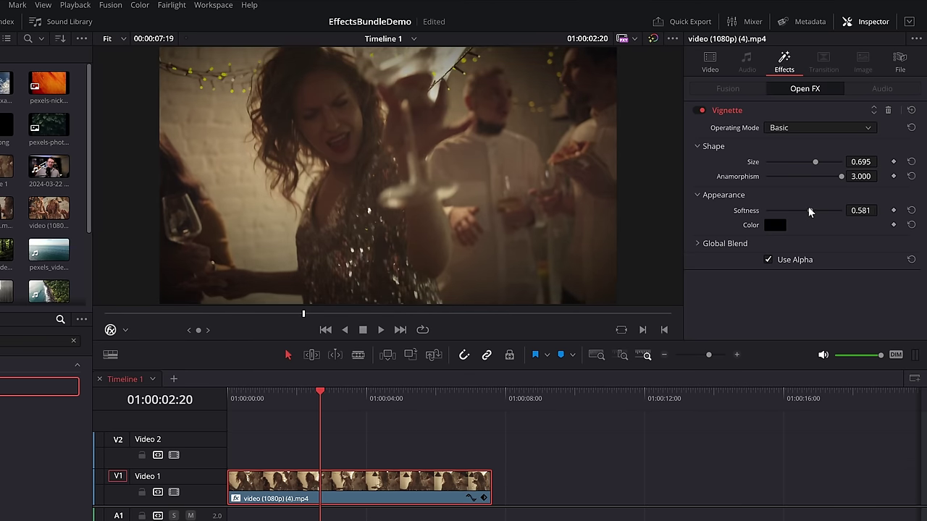
left_click(812, 130)
left_click(808, 154)
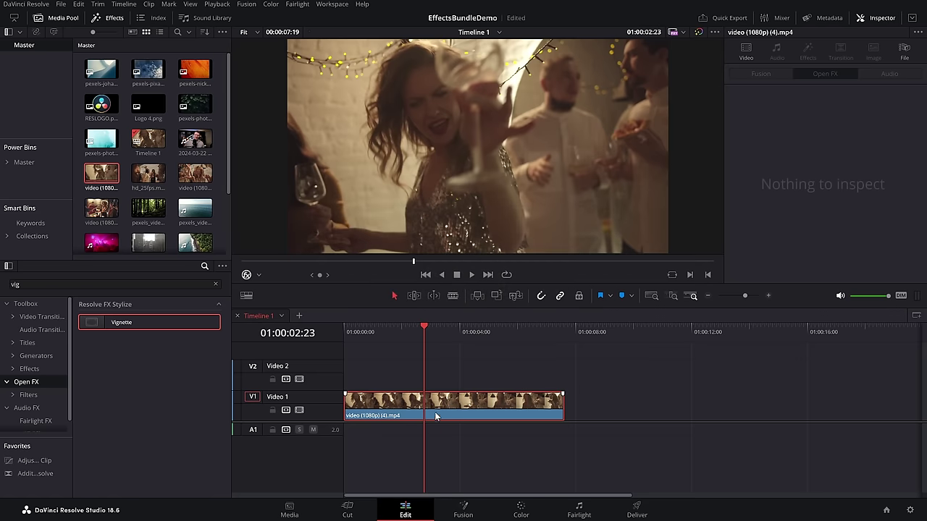
Step: In the party clip's Speed Change settings, try a freeze frame and reverse playback
left_click(436, 415)
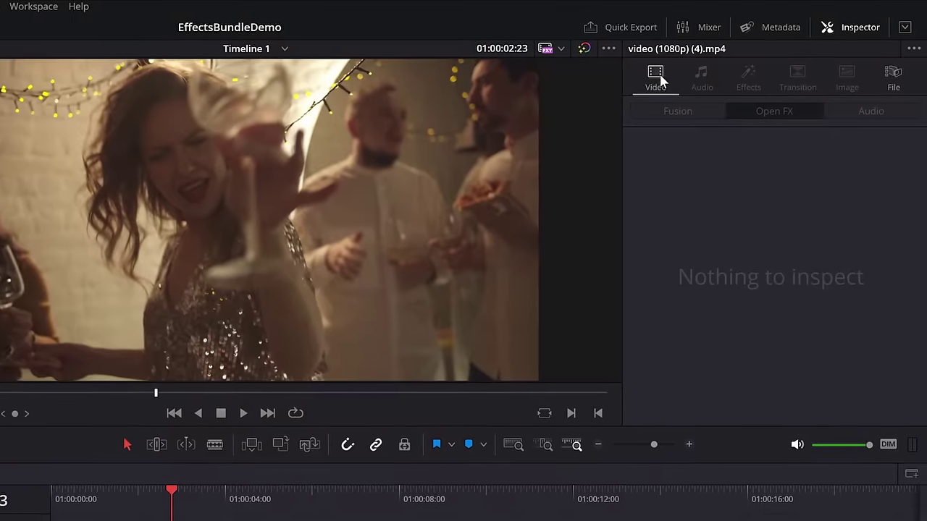
left_click(746, 55)
scroll(744, 216, "down", 6)
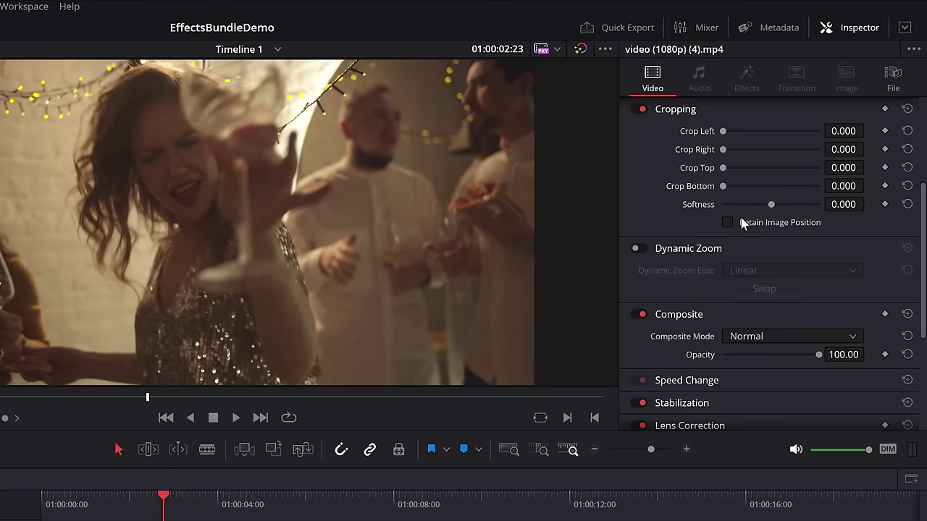
scroll(746, 257, "down", 1)
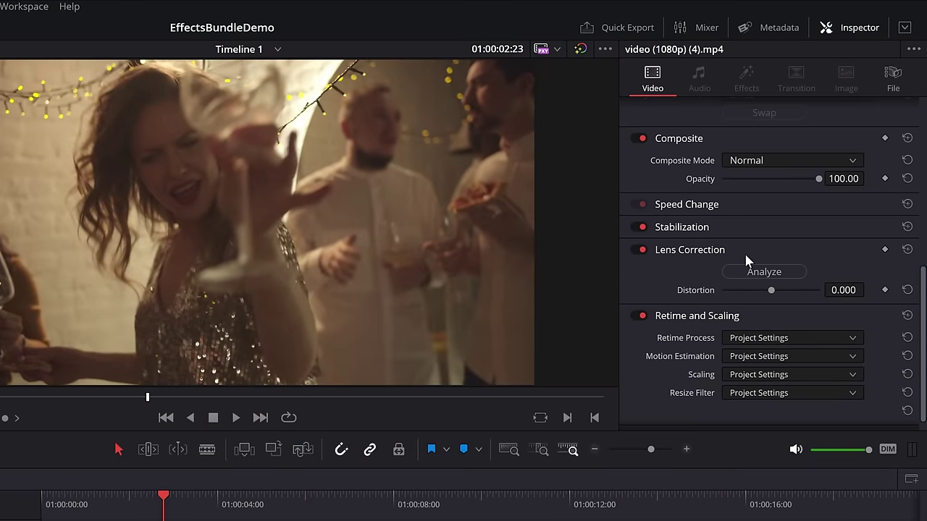
left_click(682, 206)
left_click(782, 227)
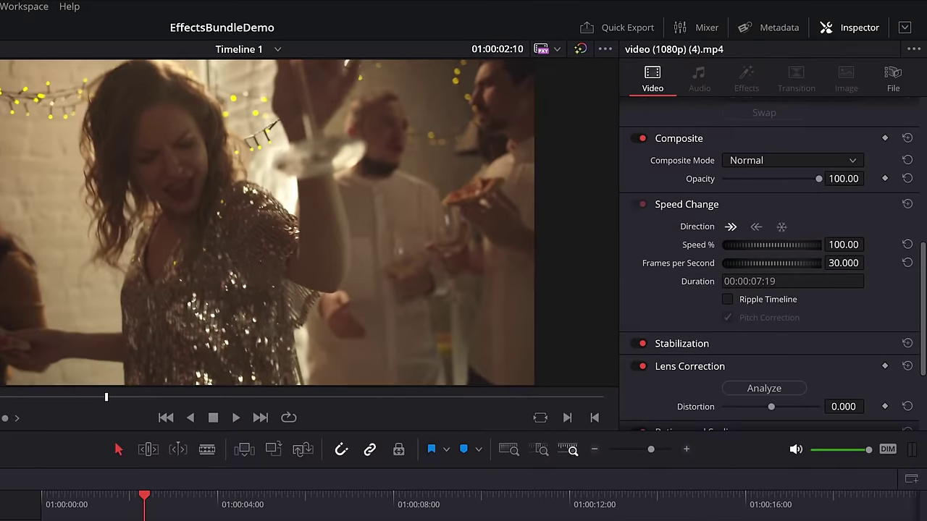
left_click(756, 226)
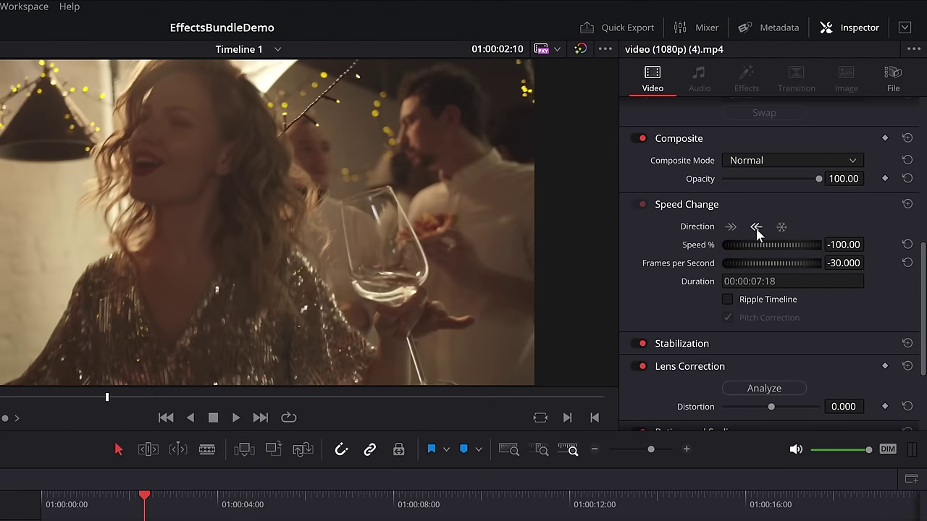
key("space")
Step: Return the clip to forward direction and drag its Speed % to a new value
left_click(730, 227)
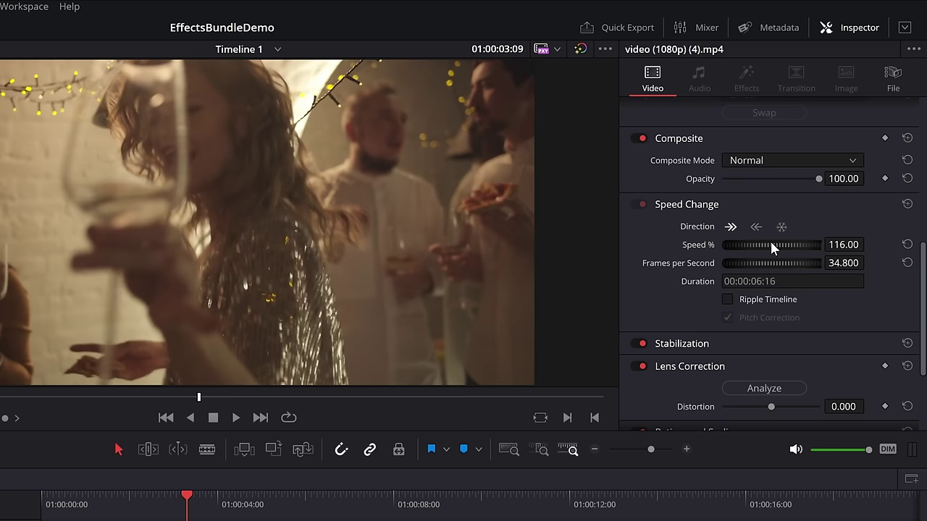
left_click_drag(839, 250, 872, 259)
left_click_drag(768, 245, 606, 245)
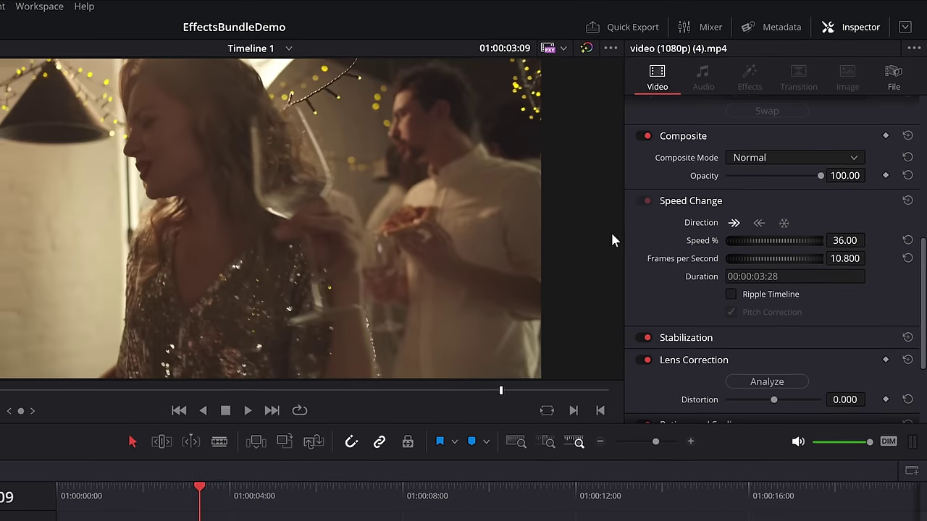
left_click(366, 334)
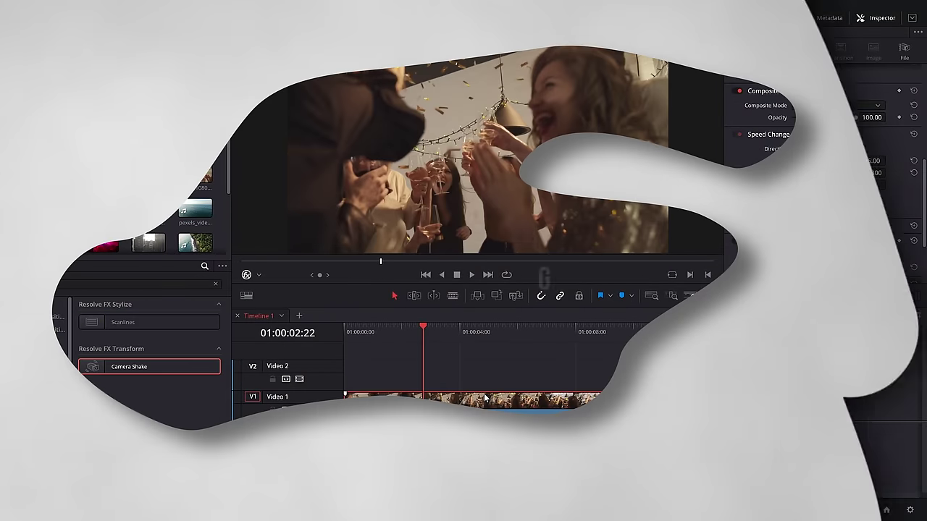
Step: Open the V1 clip in Fusion and connect a Rectangle mask sized about 0.44 by 0.40
left_click_drag(434, 335, 438, 334)
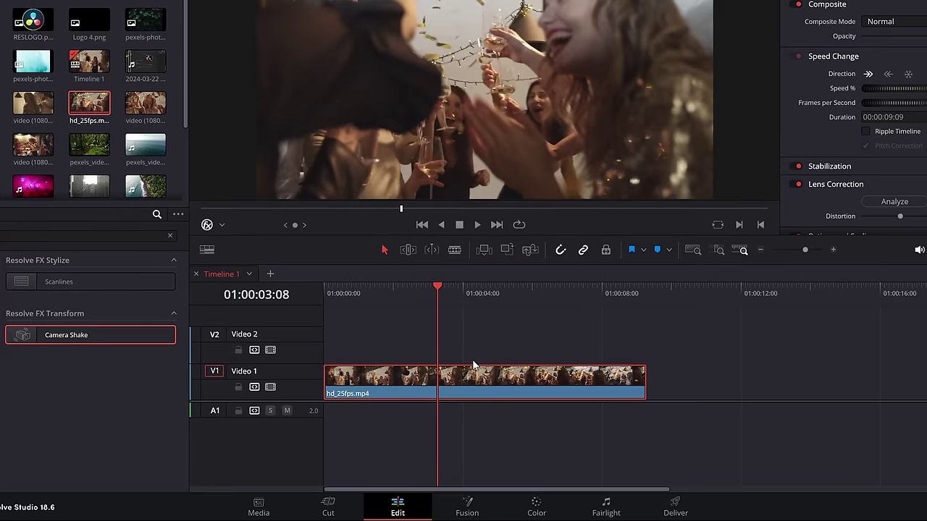
right_click(468, 401)
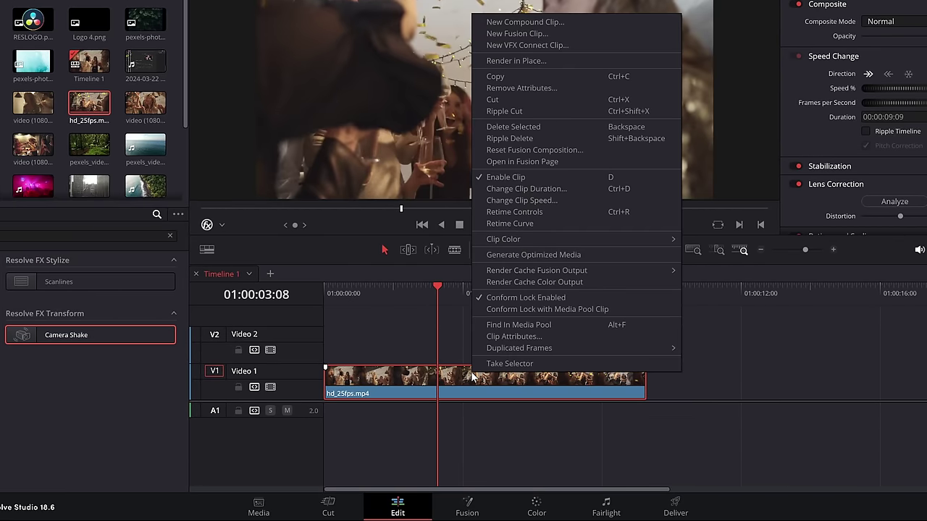
left_click(540, 162)
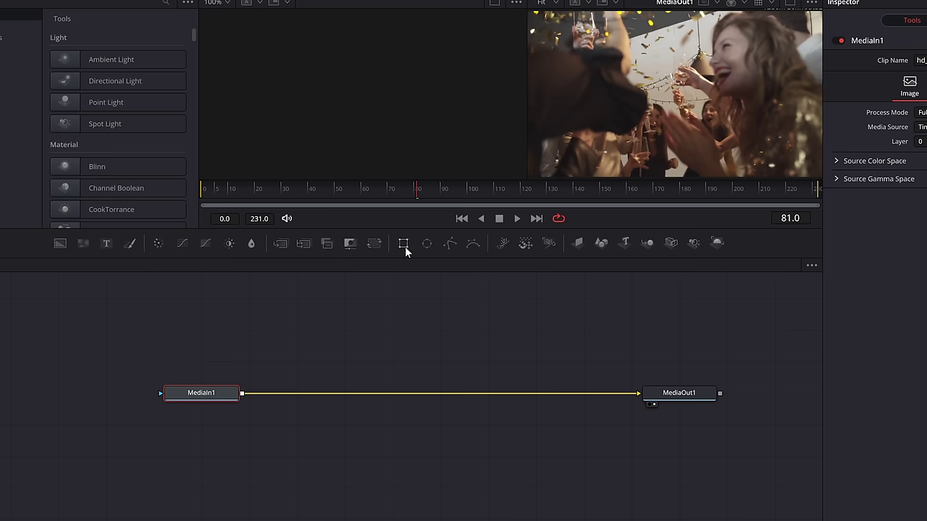
left_click_drag(405, 250, 70, 405)
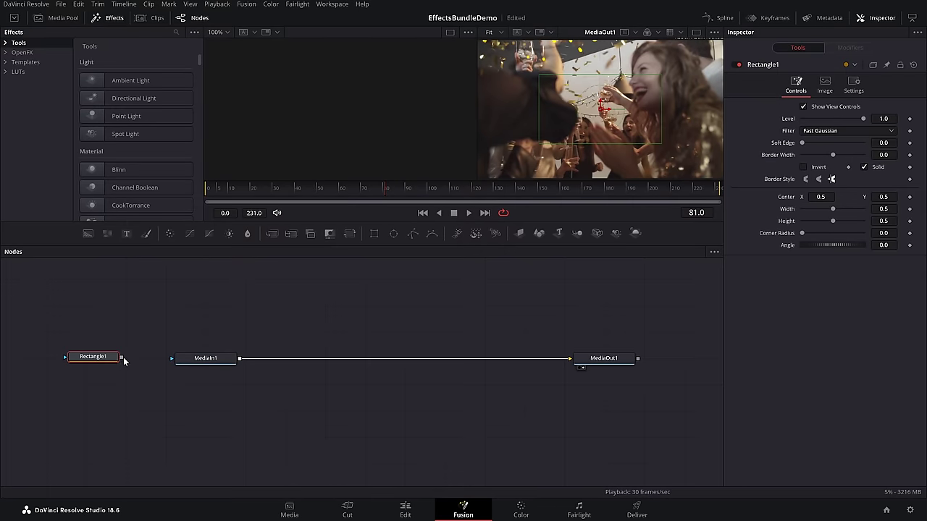
left_click_drag(123, 357, 194, 364)
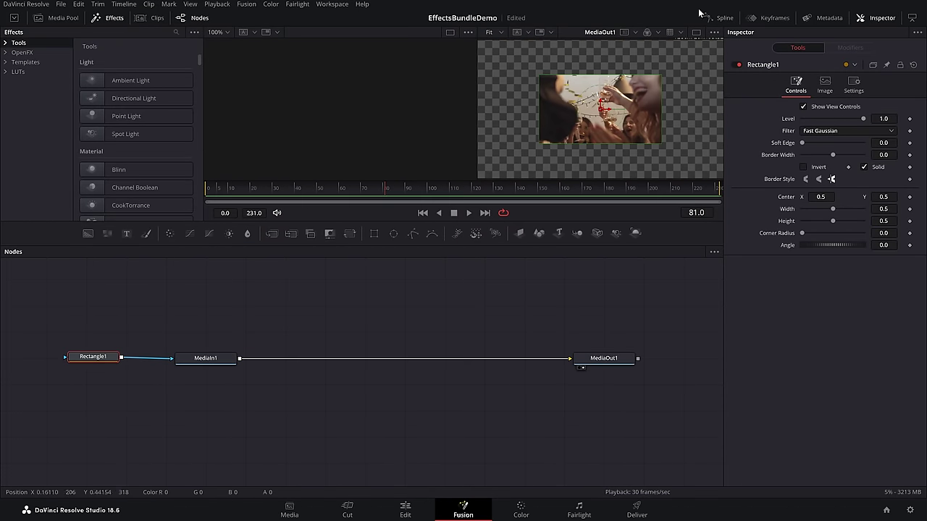
left_click_drag(540, 147, 508, 161)
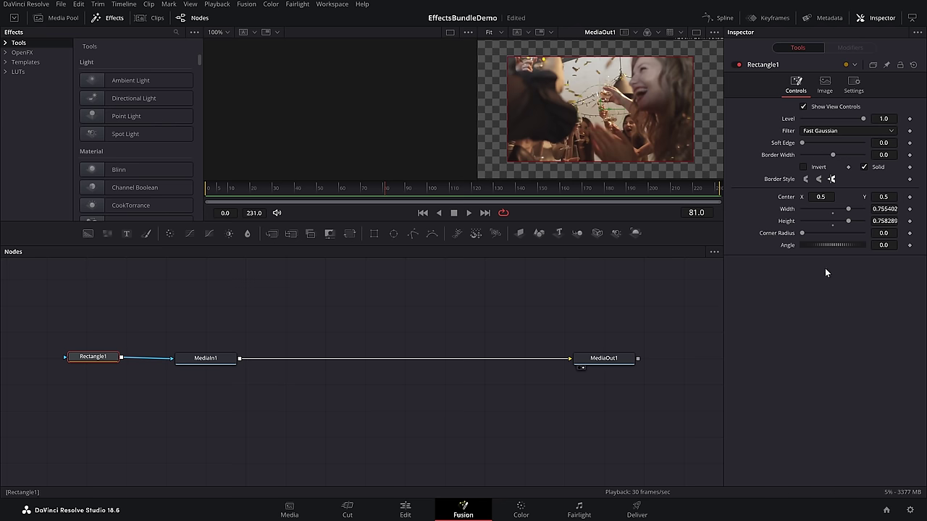
Step: Delete the rectangle mask, add a Polygon node and draw a closed mask shape
key("Delete")
left_click_drag(374, 233, 206, 358)
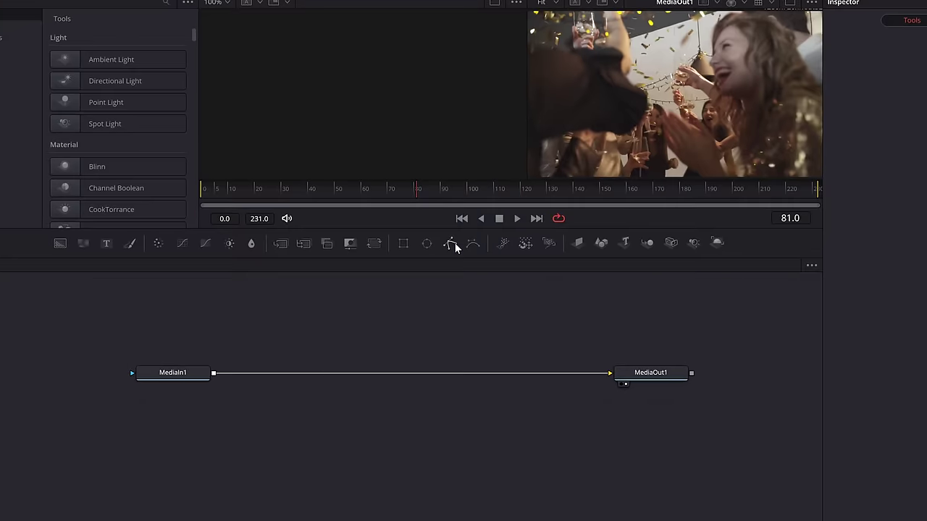
left_click_drag(449, 244, 160, 369)
left_click(766, 120)
left_click_drag(768, 76, 751, 67)
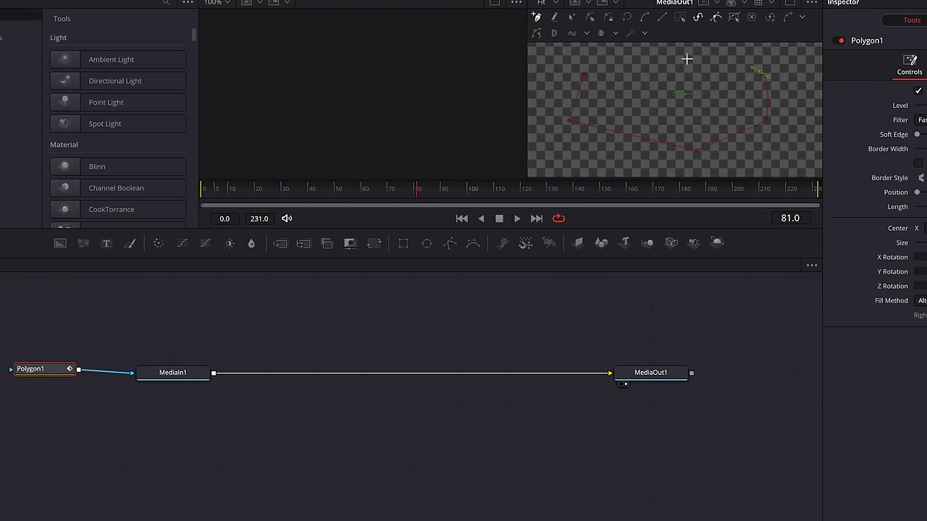
left_click(587, 74)
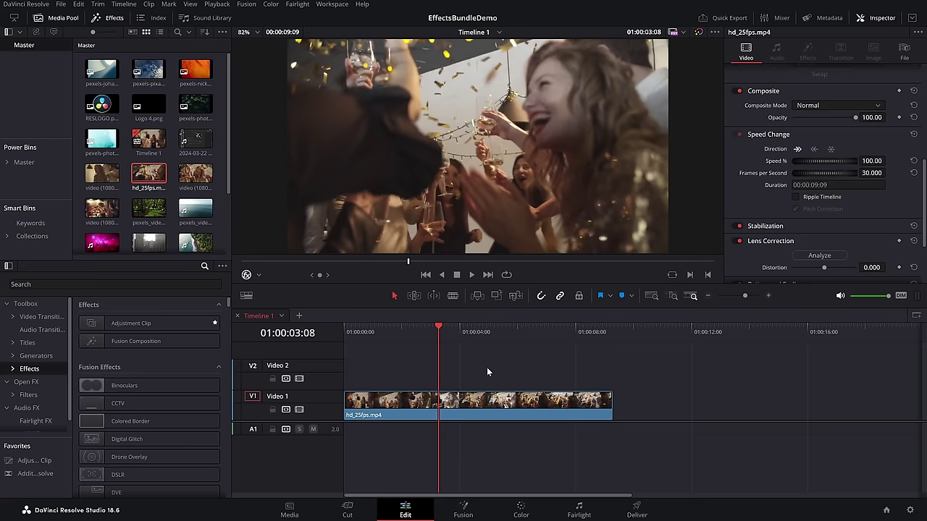
Step: Apply Shape Circle to the hd_25fps.mp4 clip as a mask and move the circle left
left_click(477, 410)
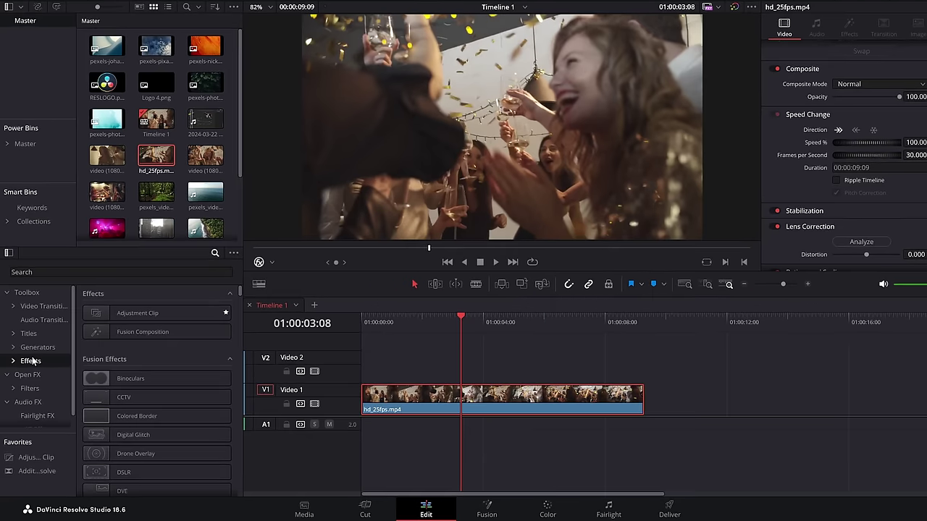
left_click(36, 283)
type("shape")
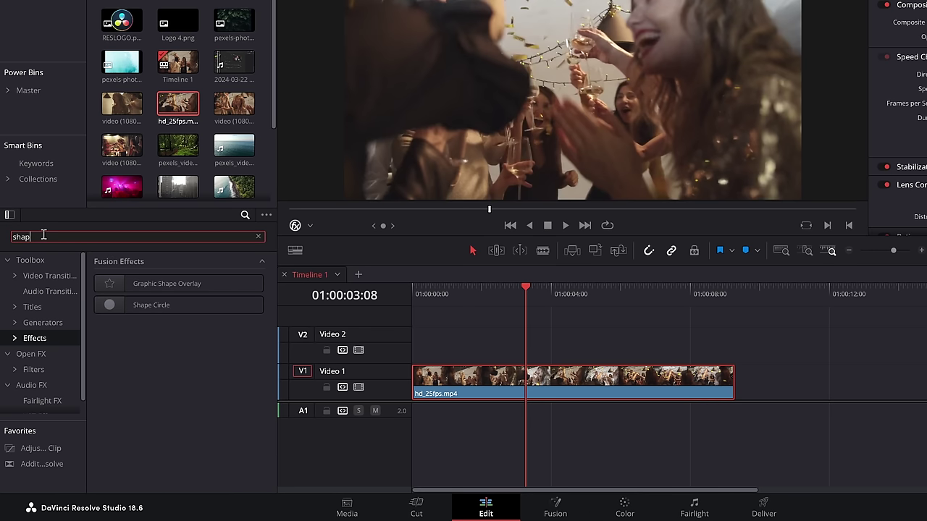
left_click_drag(145, 304, 533, 385)
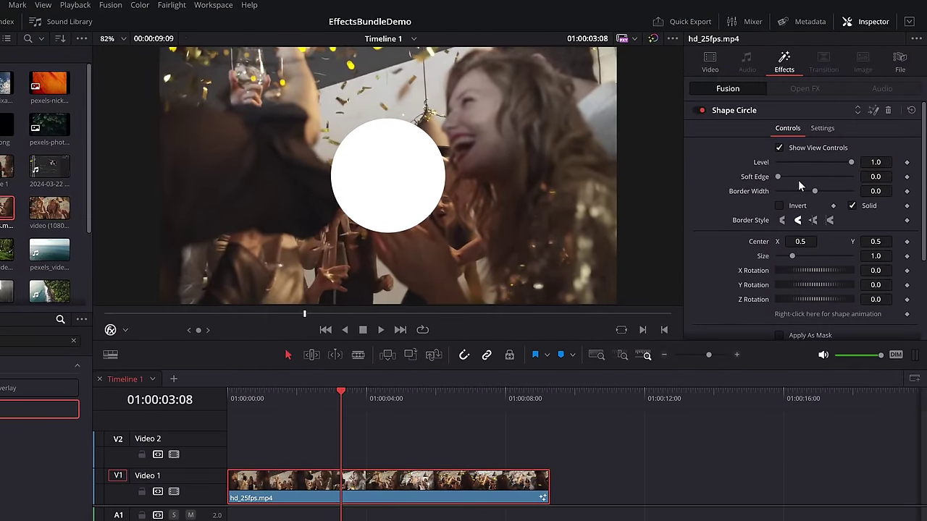
scroll(827, 208, "down", 2)
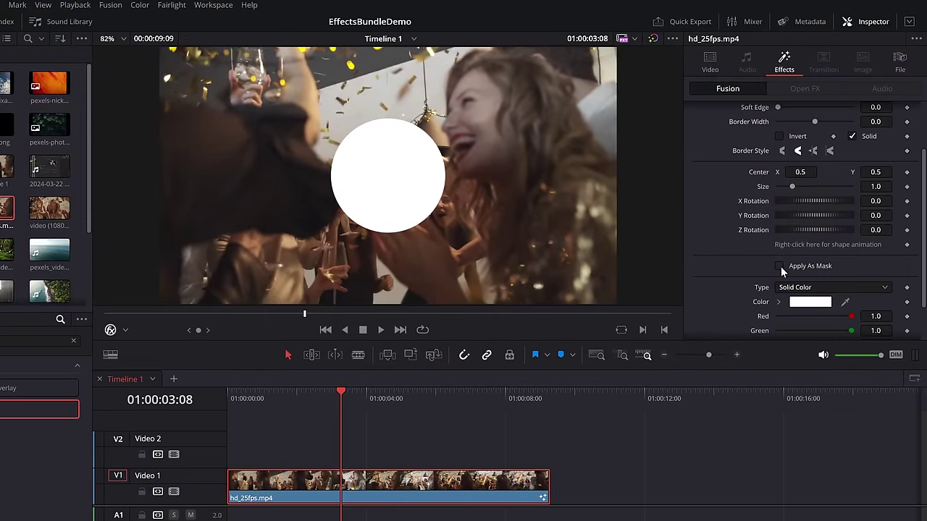
left_click(779, 267)
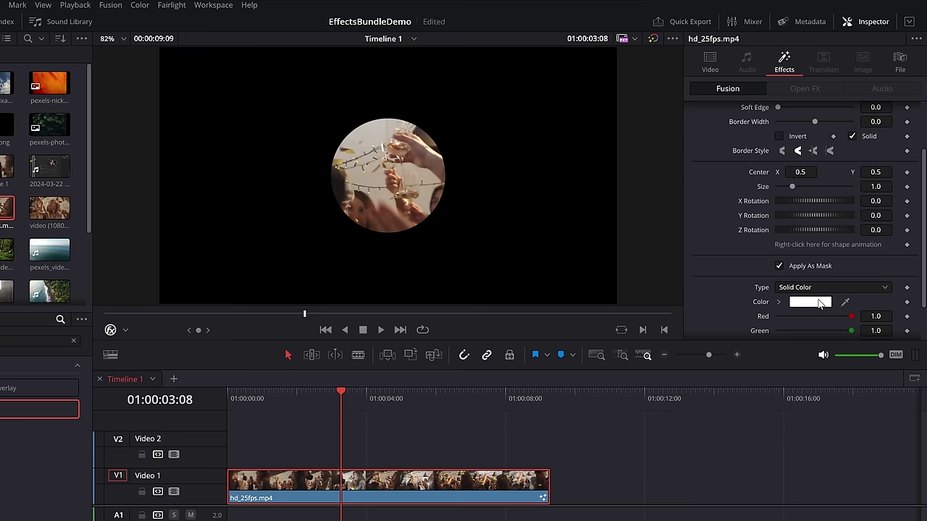
scroll(819, 302, "up", 2)
left_click_drag(809, 246, 874, 242)
Step: Shrink the circled image with Transform zoom and shift it left and up
left_click(715, 68)
scroll(758, 184, "up", 5)
left_click_drag(789, 117, 763, 103)
left_click_drag(860, 117, 880, 117)
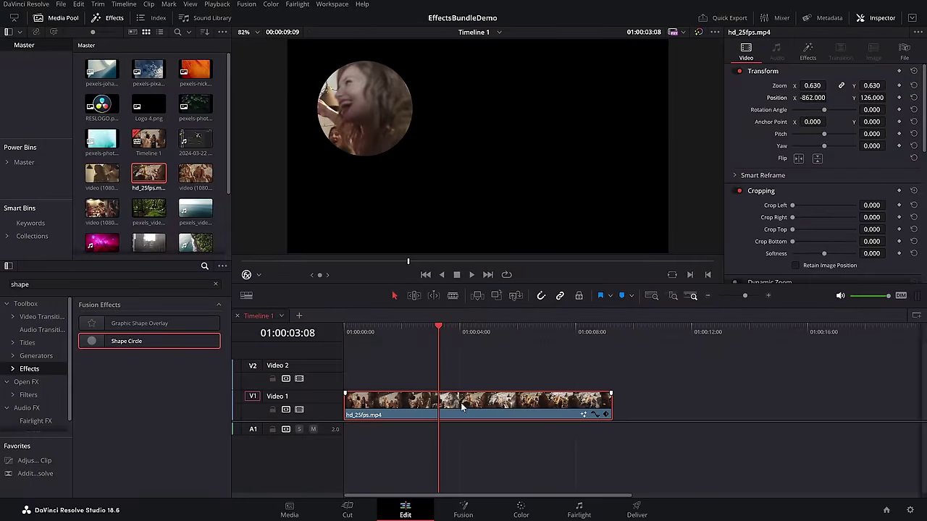
Step: Nest the masked clip as Compound Clip 1 and nudge the circle right
right_click(462, 408)
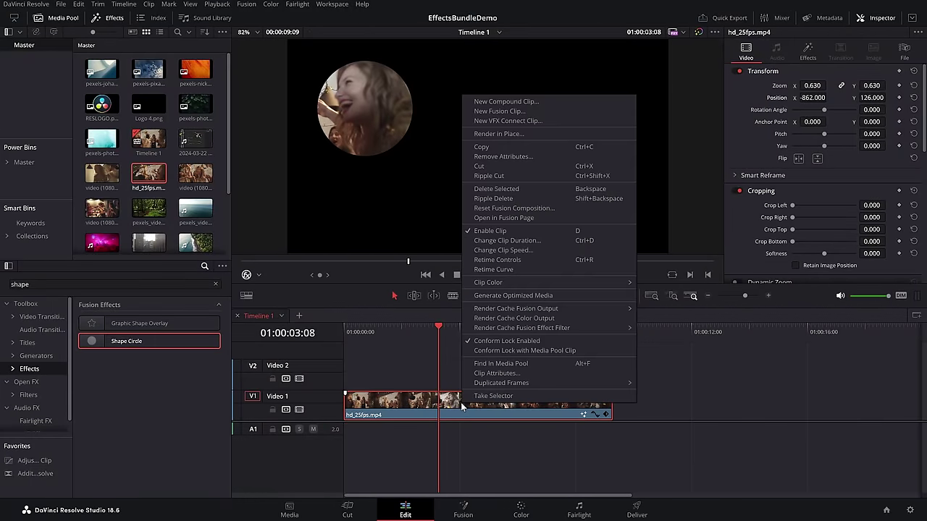
left_click(510, 104)
key("Return")
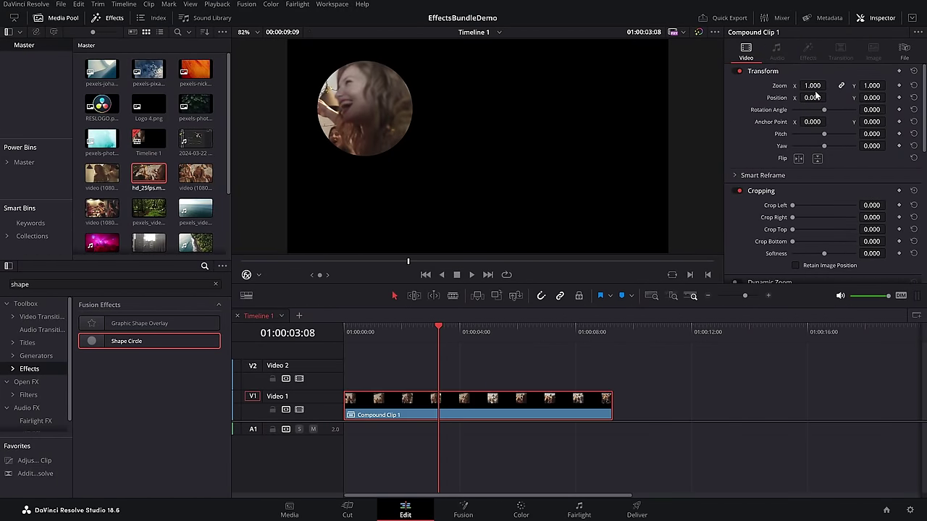
left_click_drag(818, 98, 850, 98)
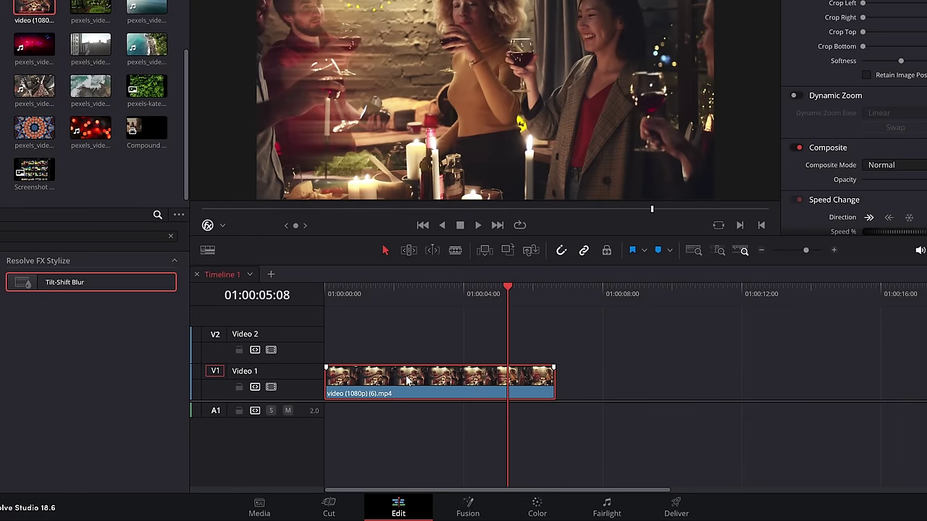
Step: Alt-drag a copy of the dinner clip onto Video 2 and slip it a few frames
left_click_drag(407, 382, 408, 357)
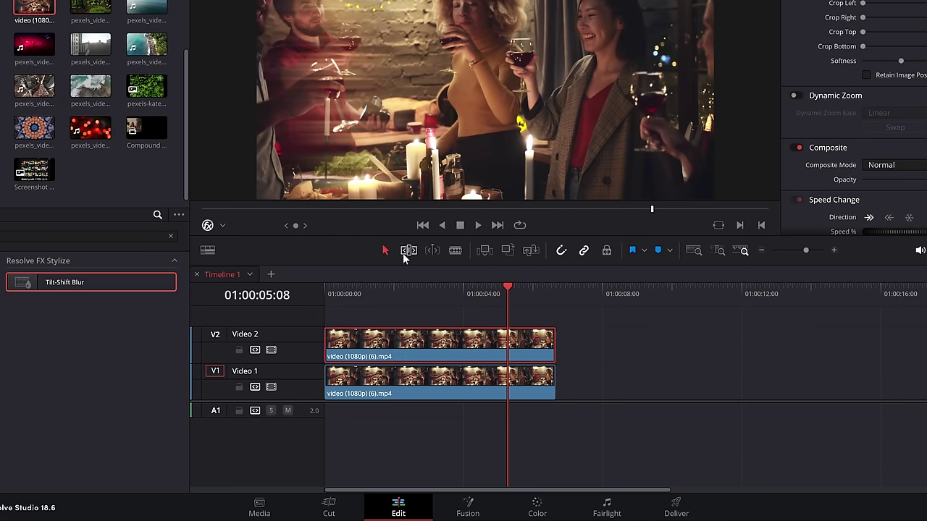
left_click(409, 251)
left_click_drag(419, 337, 411, 360)
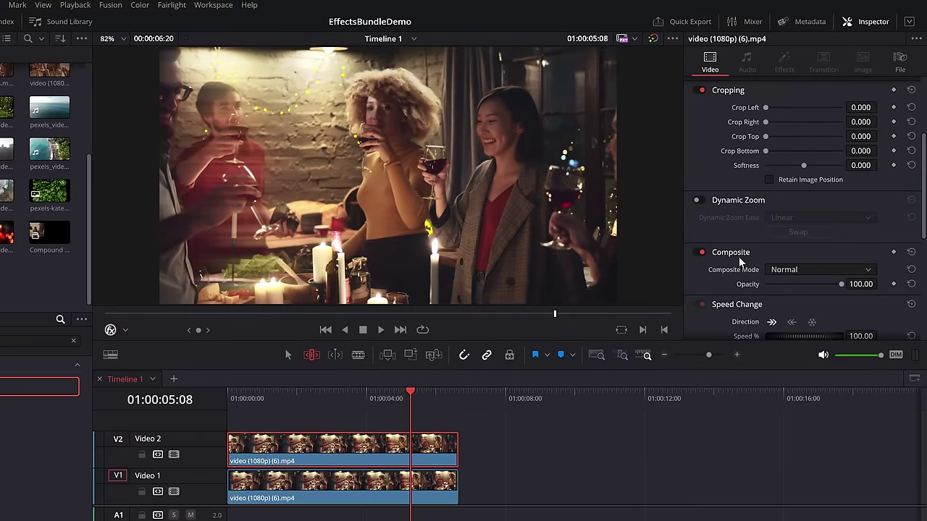
Step: Set the top clip's Composite Mode to Screen and Opacity to 74.81, then play from the start
left_click(775, 271)
scroll(811, 304, "down", 6)
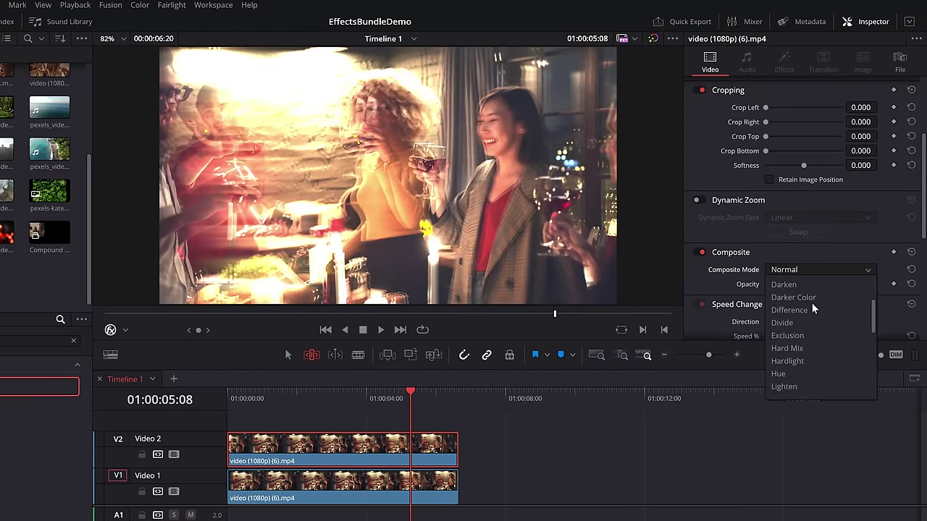
left_click(789, 362)
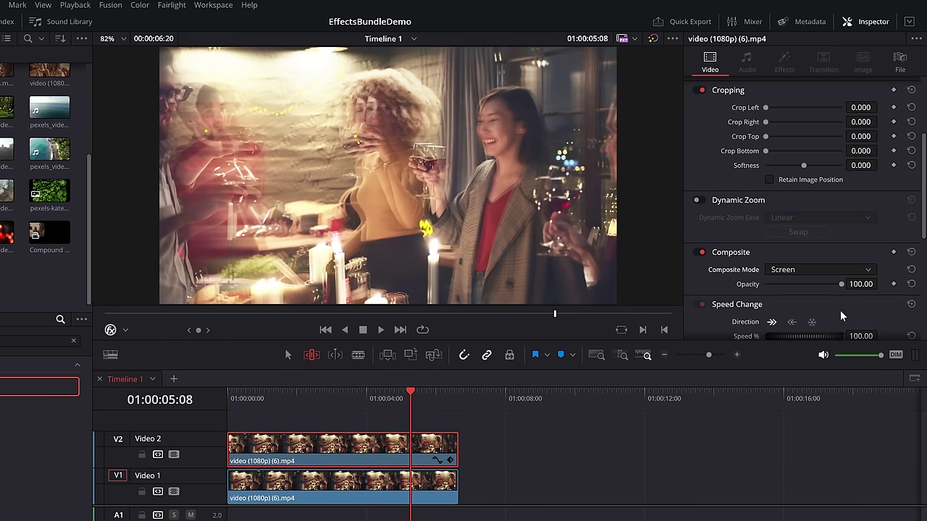
left_click_drag(841, 287, 803, 285)
left_click_drag(326, 395, 220, 394)
key("space")
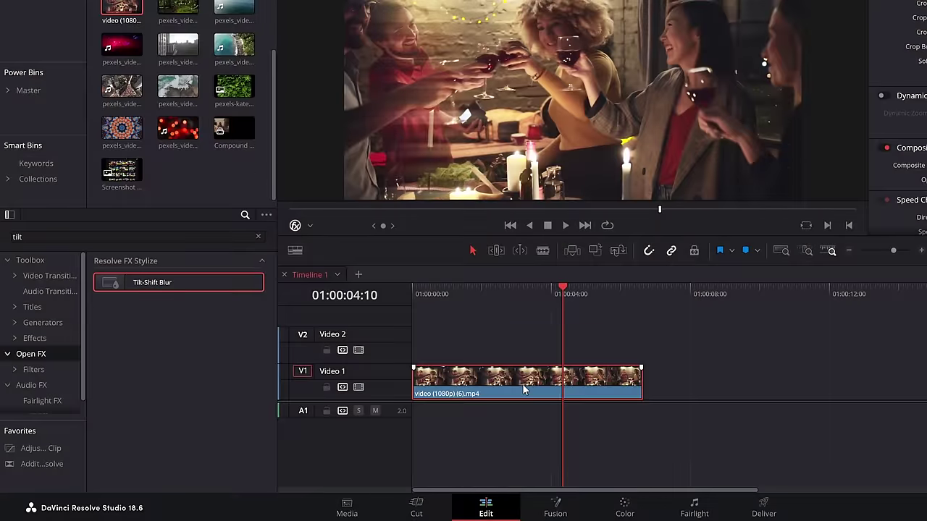
Step: Copy the dinner clip to Video 2 and apply Stop Motion with Frame Repeat 9
left_click_drag(525, 389, 529, 350)
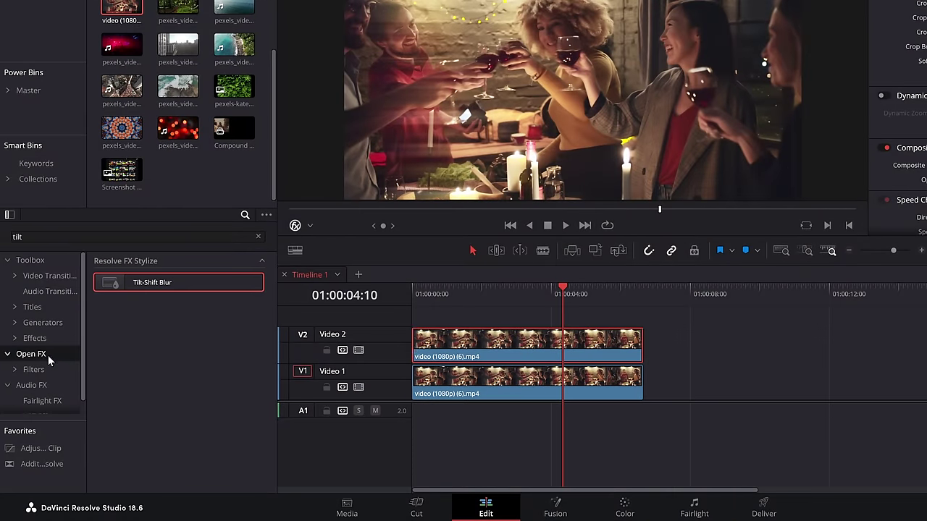
left_click_drag(54, 232, 2, 236)
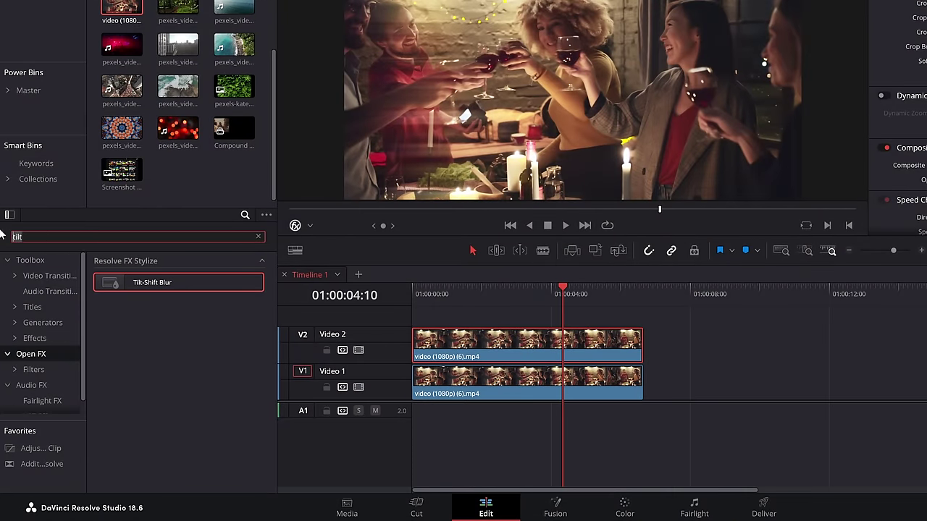
type("stop")
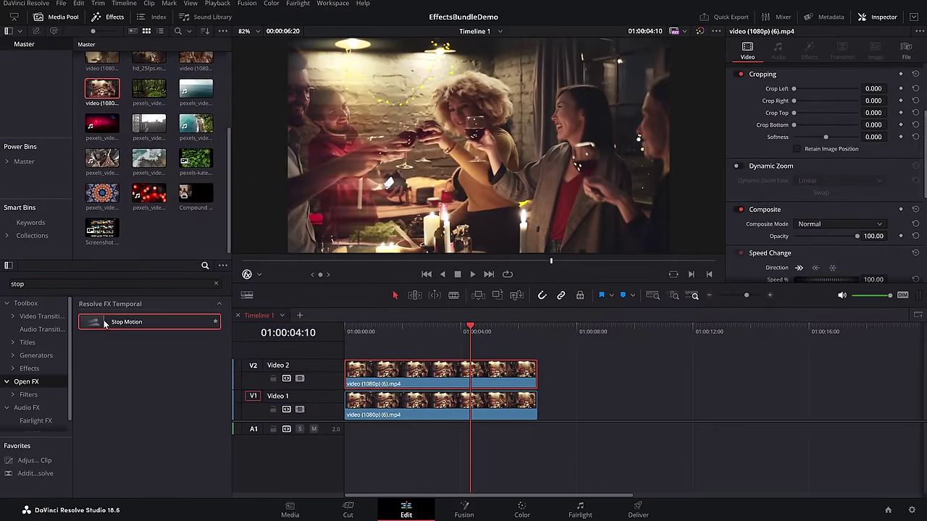
left_click_drag(104, 324, 410, 380)
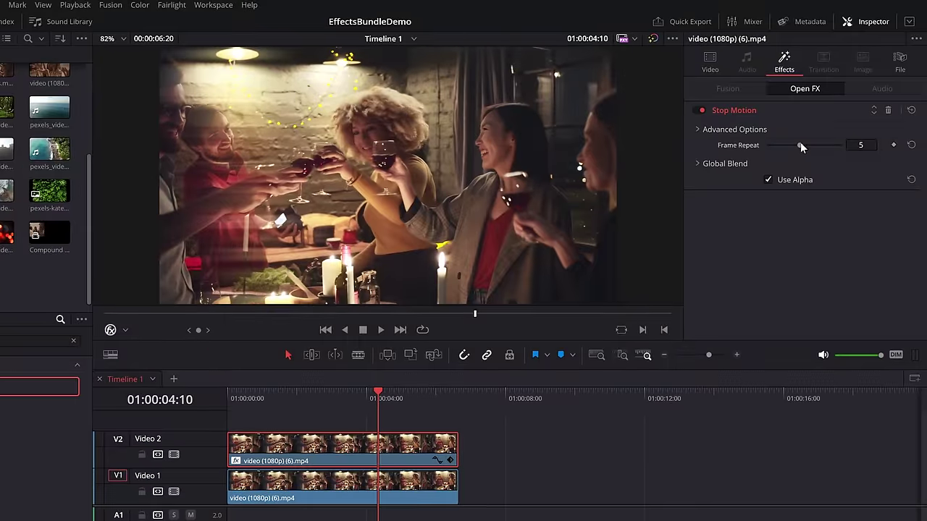
left_click_drag(800, 142, 831, 145)
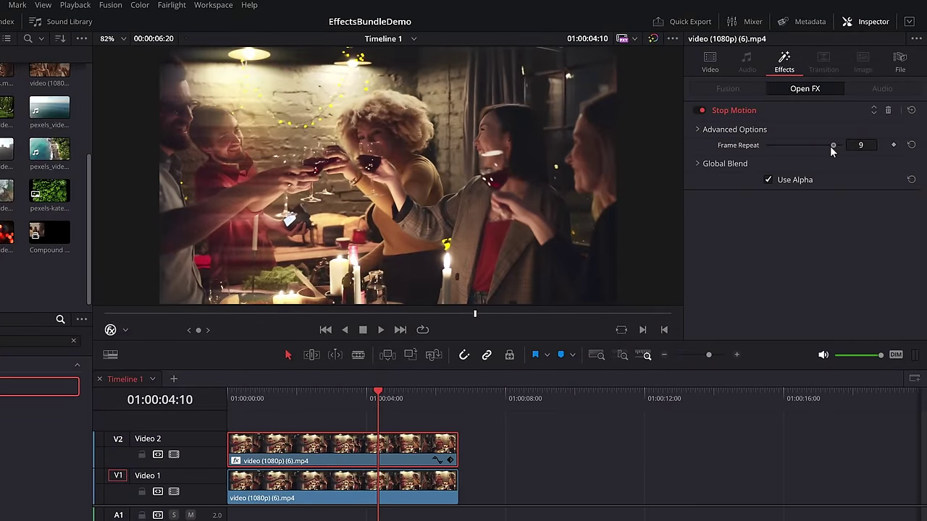
Step: Lower the top clip's opacity to 57.25 and play the stop-motion look from the start
left_click(708, 63)
scroll(809, 196, "down", 5)
left_click_drag(842, 284, 809, 283)
left_click_drag(279, 398, 239, 396)
key("space")
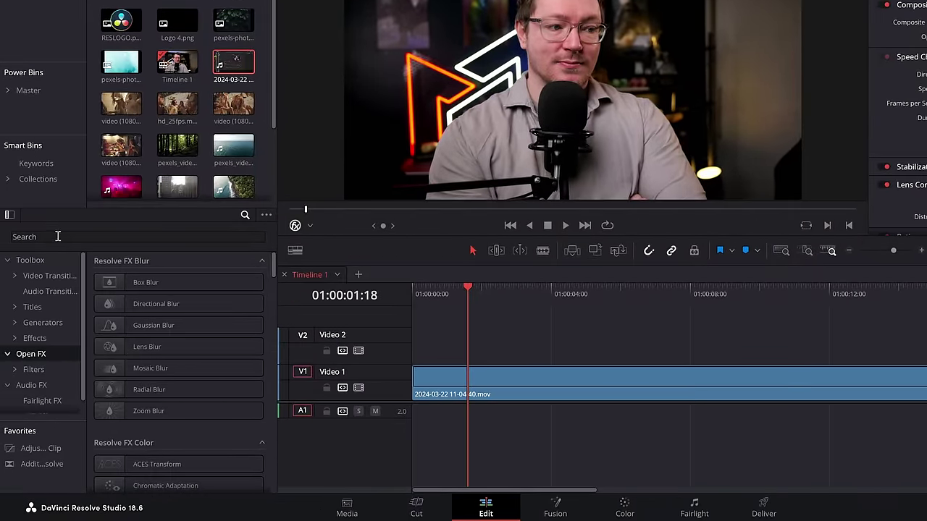
Step: Apply the Camera Shake effect to the talking-head clip on Video 1 and preview it
type("cam")
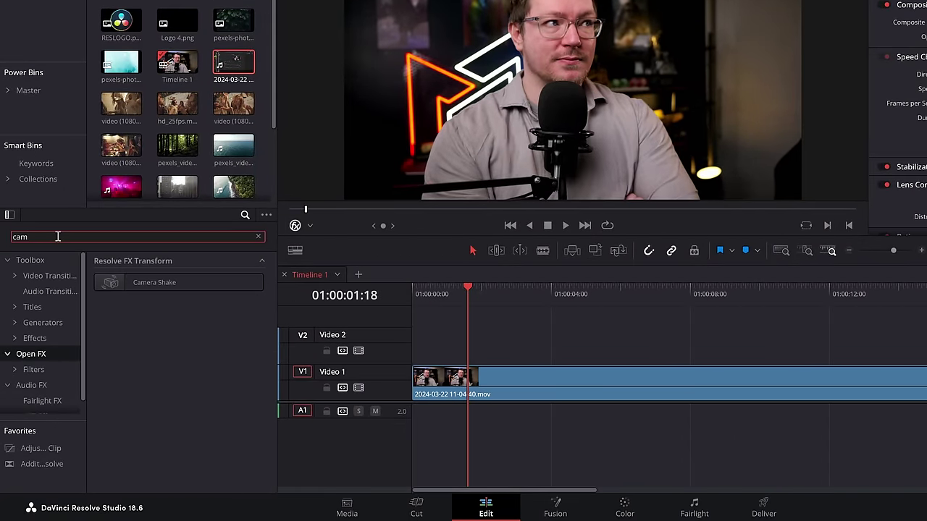
left_click_drag(110, 288, 489, 380)
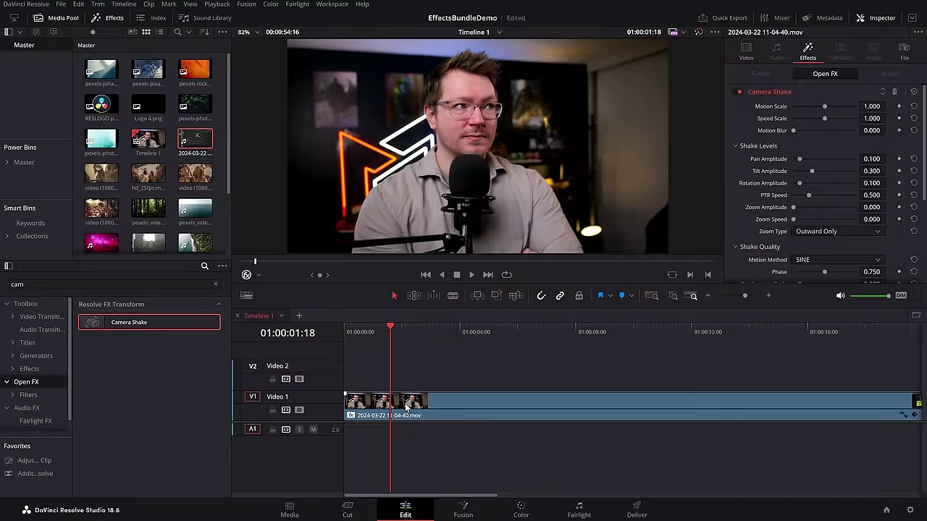
key("space")
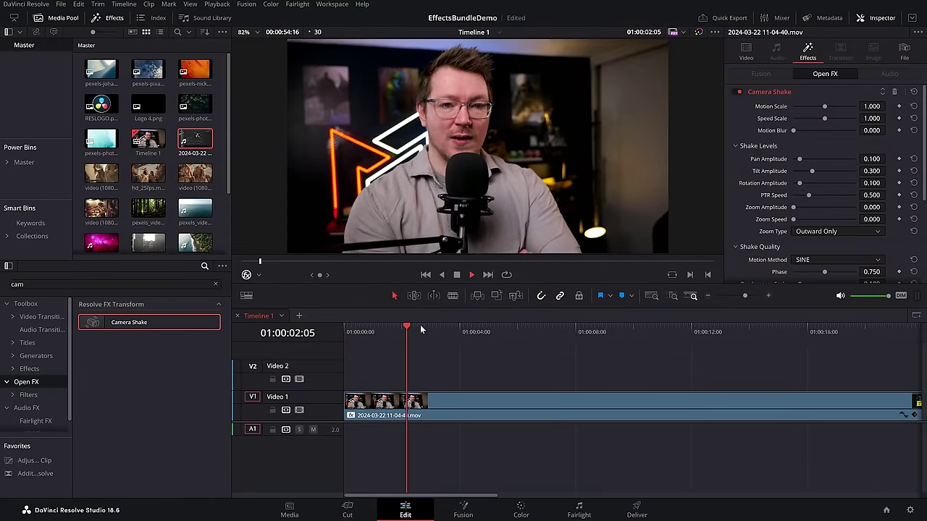
key("space")
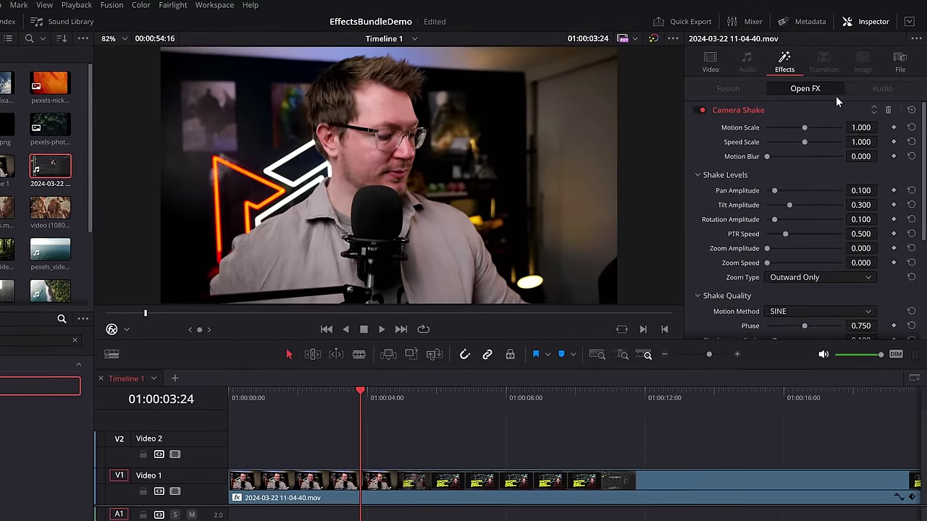
Step: Set Motion Scale 0.140, Motion Method Rectified SINE, Randomness Scale 0.535, then replay from the start
left_click_drag(804, 127, 772, 129)
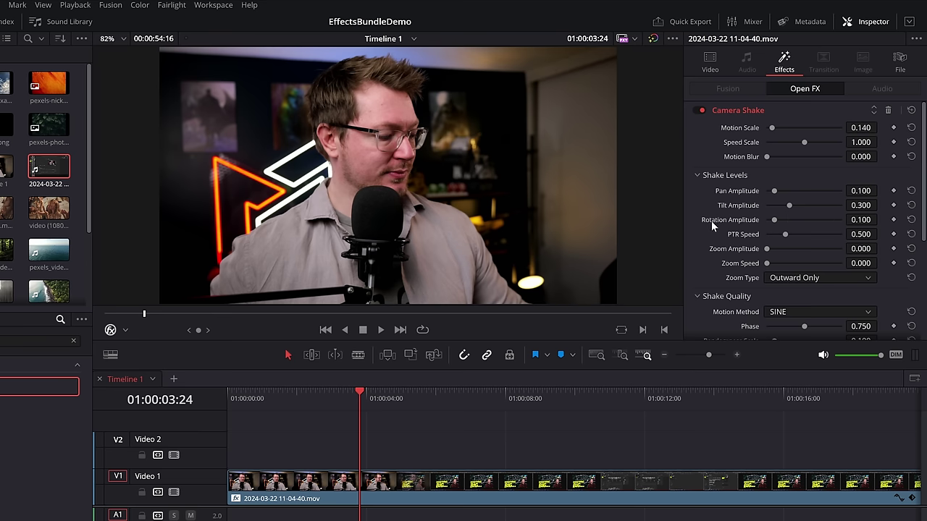
scroll(779, 252, "down", 2)
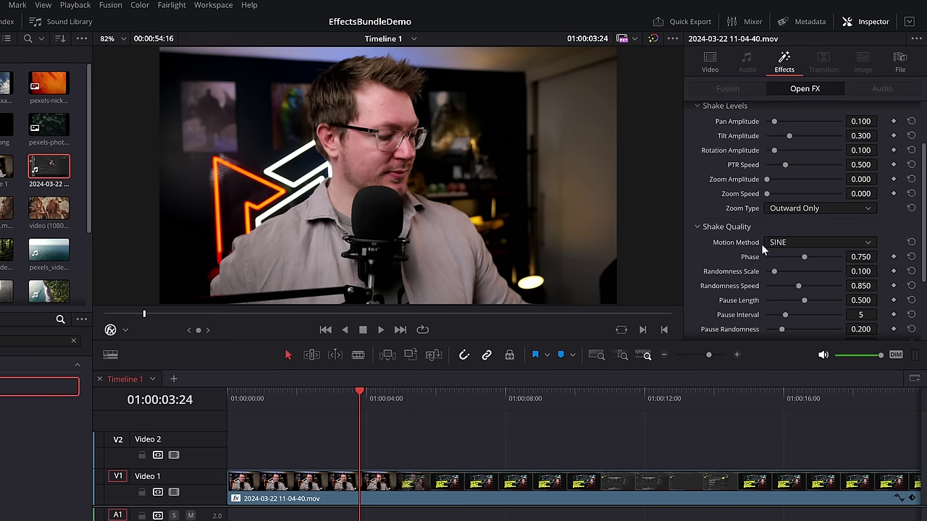
scroll(760, 244, "down", 1)
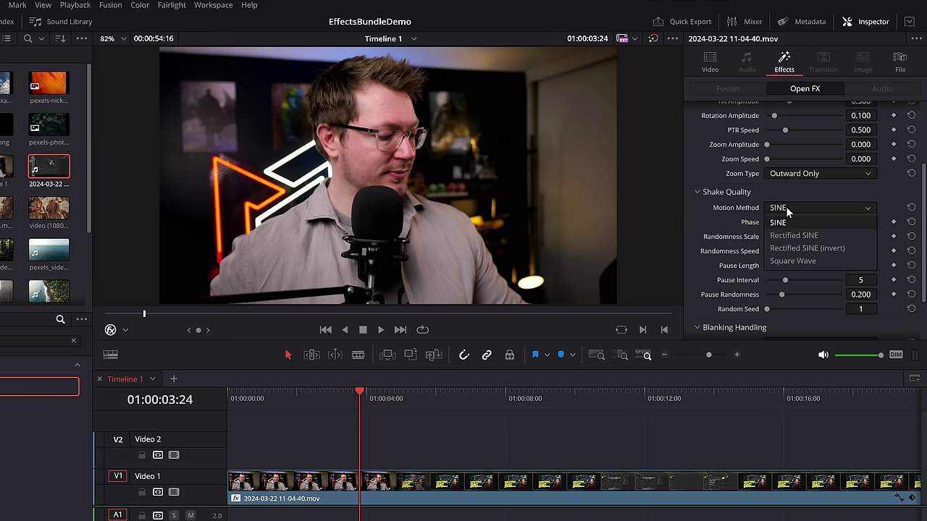
left_click(793, 236)
left_click_drag(804, 237, 807, 237)
key("Home")
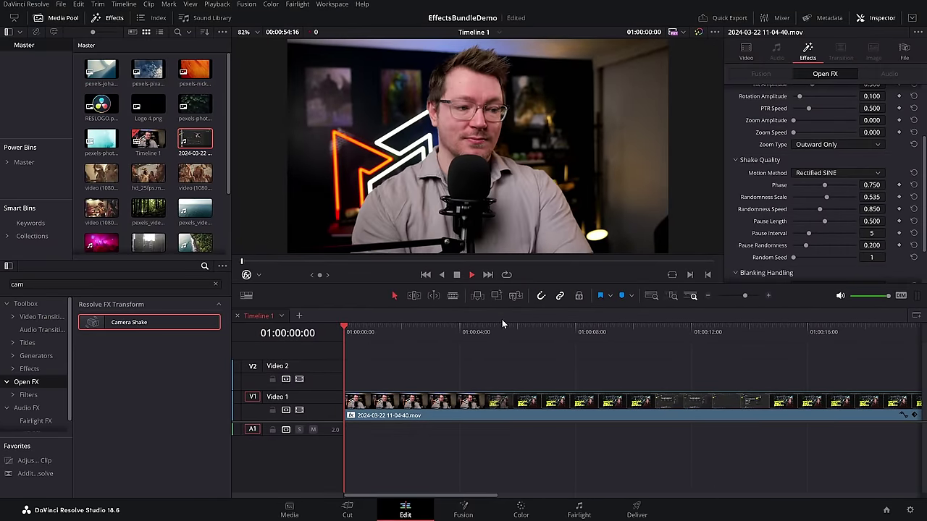
key("space")
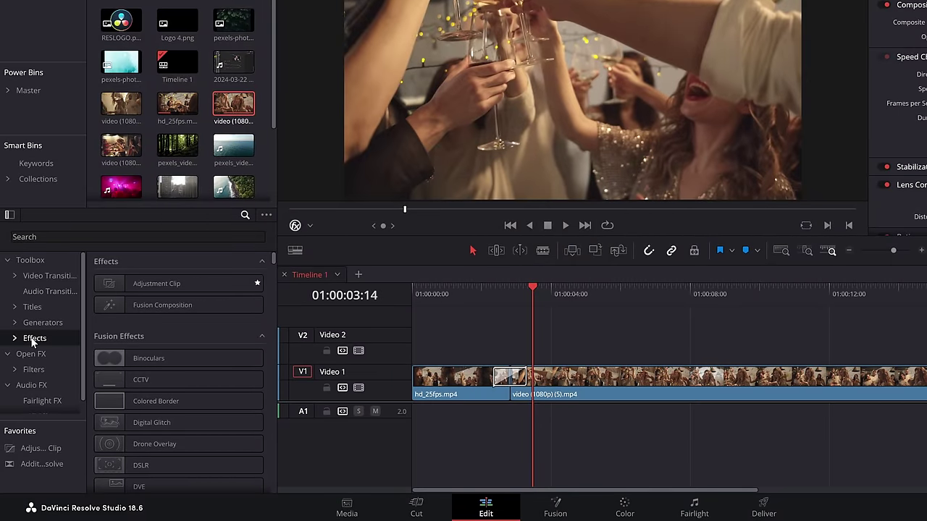
Step: Place an Adjustment Clip on Video 2 over the cut and trim its end shorter
left_click_drag(131, 293, 496, 359)
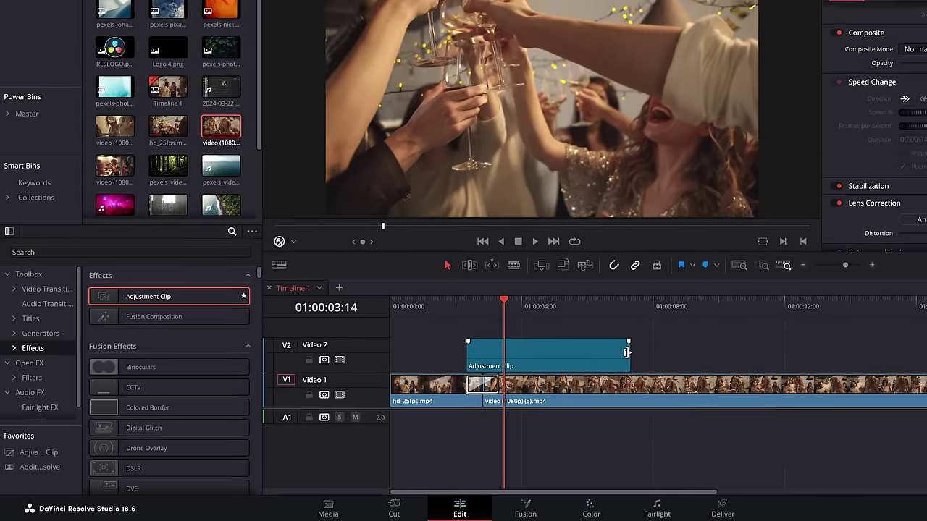
left_click_drag(664, 344, 530, 348)
left_click_drag(441, 377, 439, 377)
Step: Apply Open FX Camera Shake to the adjustment clip and play across the cut twice
left_click(27, 382)
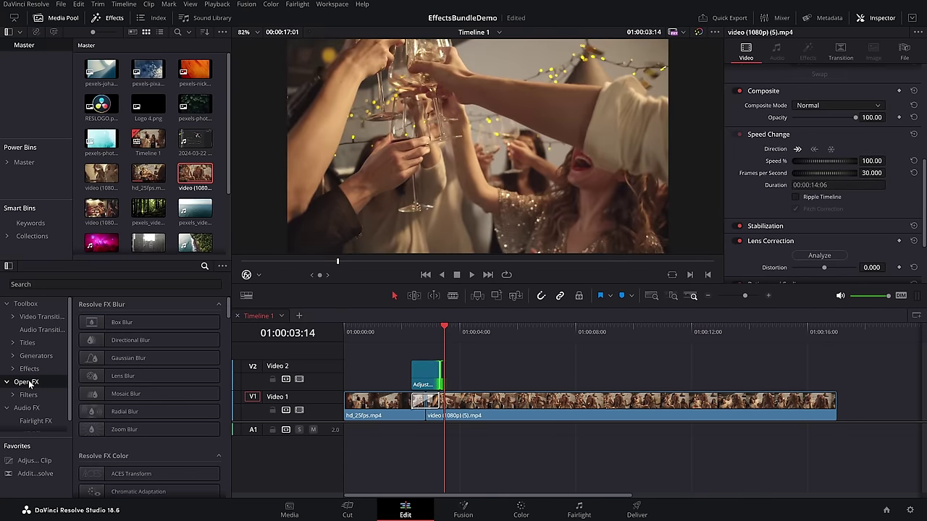
type("ca")
left_click_drag(111, 362, 351, 384)
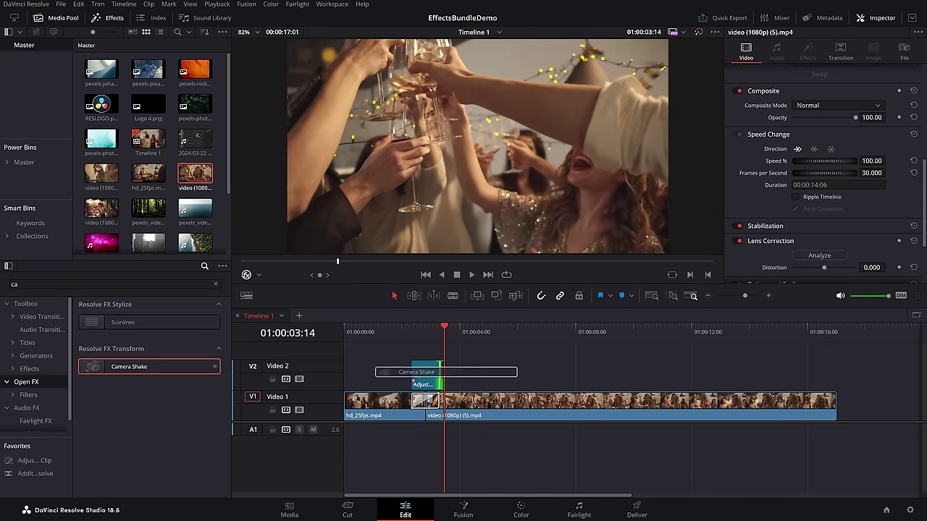
left_click(414, 331)
key("space")
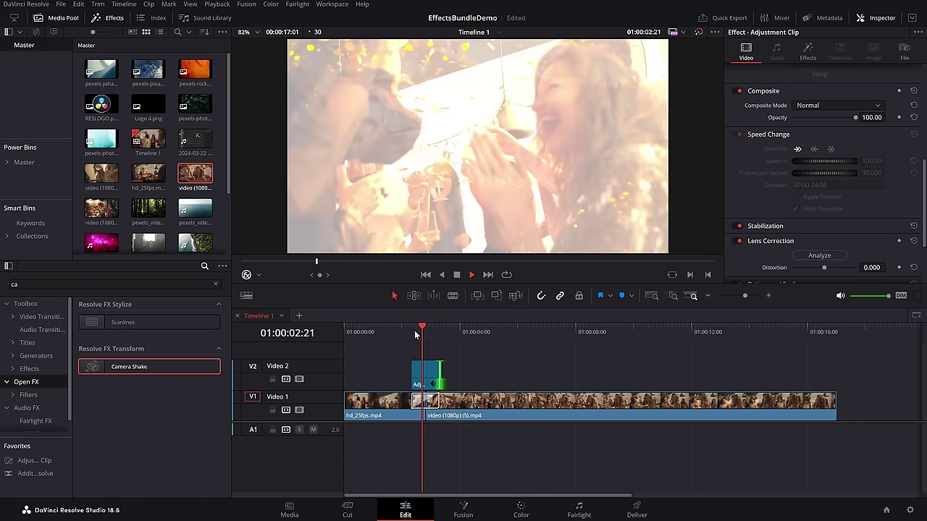
left_click(410, 331)
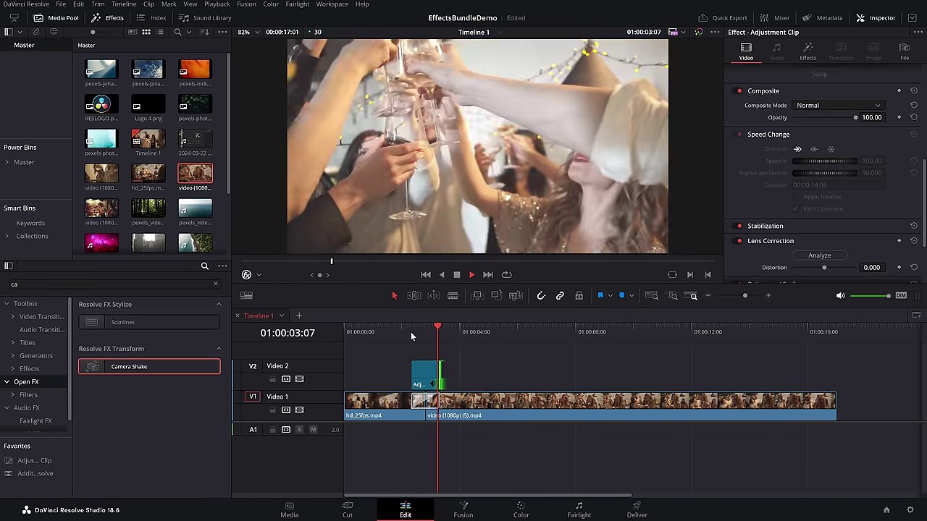
key("space")
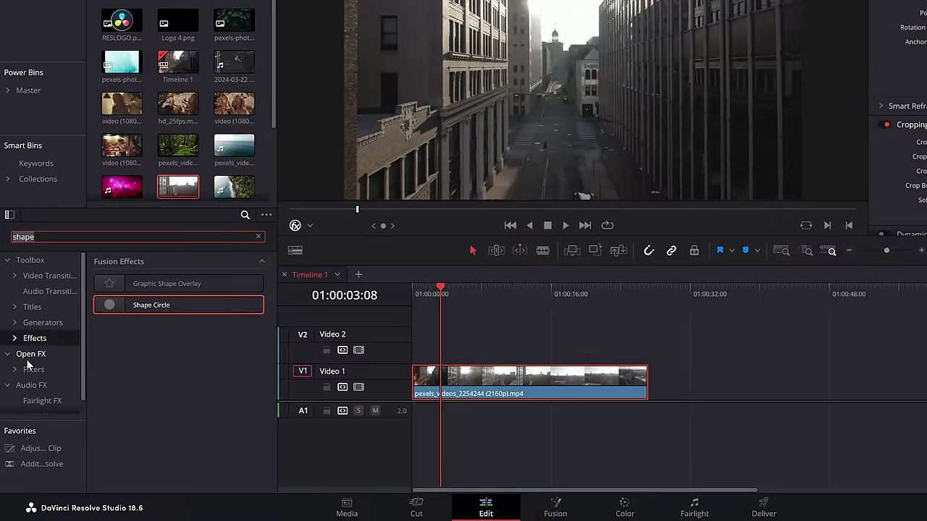
Step: Apply the Resolve FX Transform effect to the city street clip on Video 1
left_click(29, 354)
key("BackSpace")
key("BackSpace")
key("BackSpace")
key("BackSpace")
key("BackSpace")
type("tra")
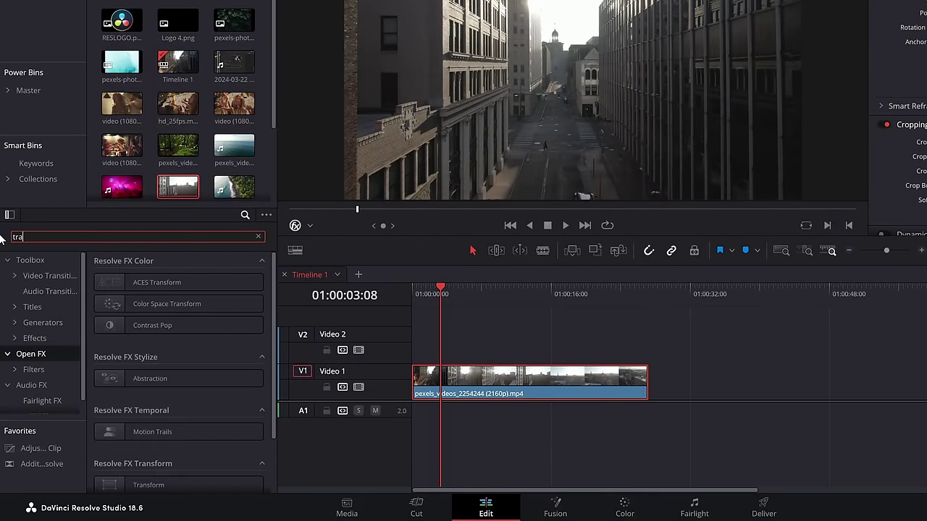
scroll(141, 320, "down", 2)
left_click_drag(114, 421, 480, 383)
left_click(800, 61)
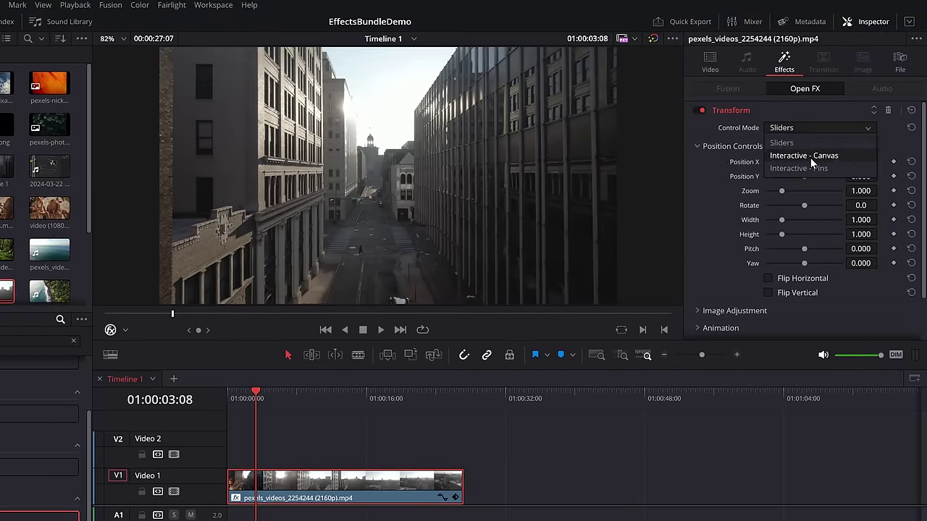
Step: Set Control Mode to Interactive - Canvas, enable Open FX Overlay, and drag the street into perspective
left_click(793, 155)
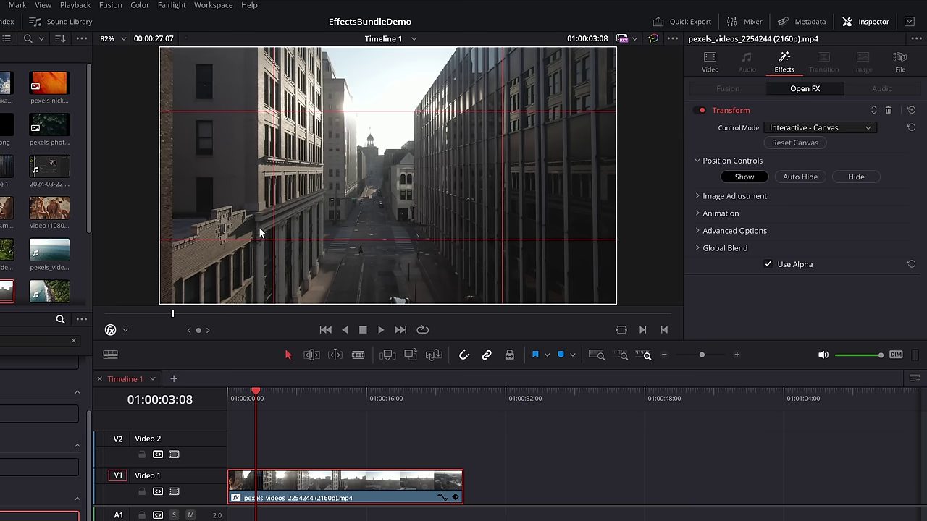
left_click(125, 331)
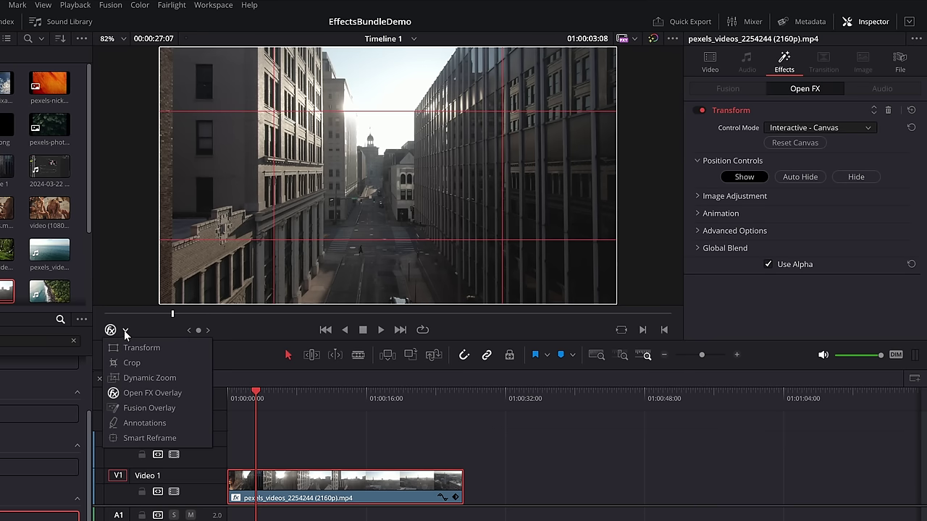
left_click(135, 392)
left_click_drag(211, 132, 321, 131)
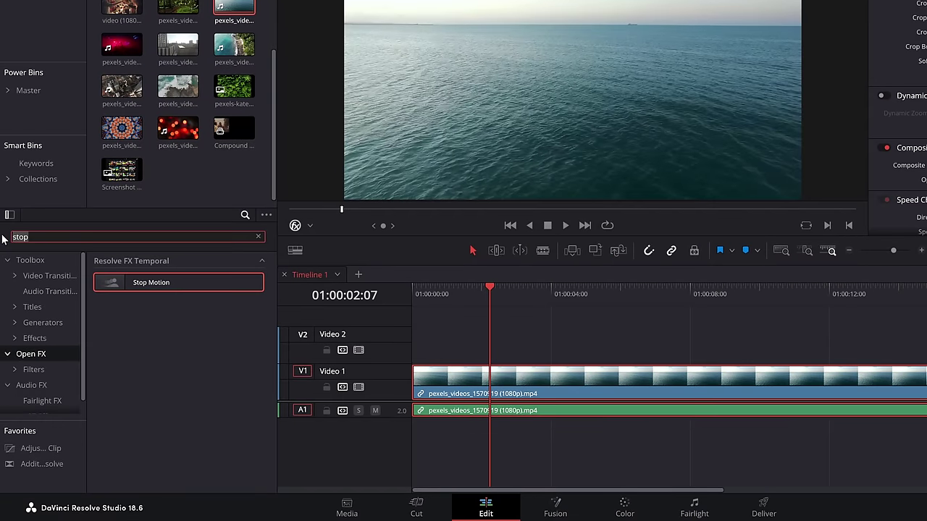
Step: Search 'mir' and drag Resolve FX Mirrors onto the ocean clip on Video 1
type("mirr")
left_click_drag(138, 283, 482, 380)
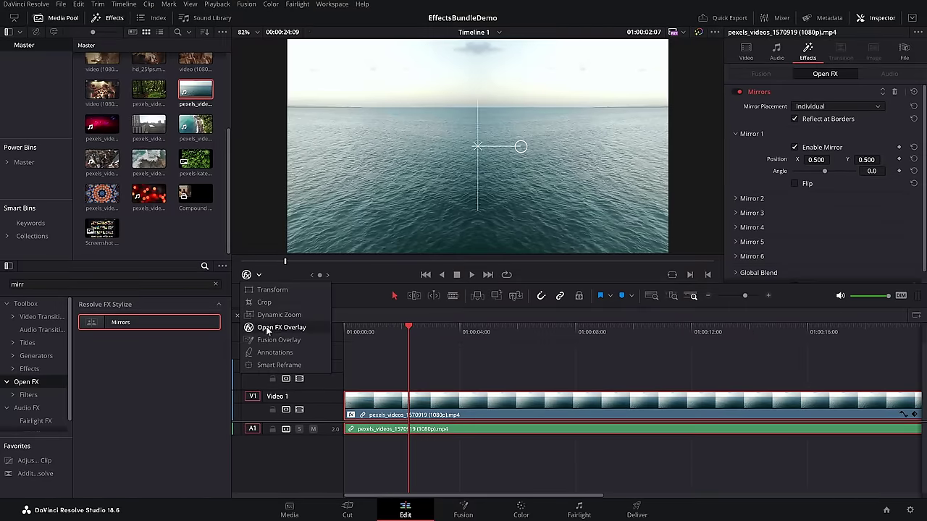
Step: Use the Open FX Overlay to move the mirror to 0.646/0.509 at -46 degrees, keep Individual placement, play
left_click(297, 332)
left_click_drag(520, 146, 516, 99)
left_click_drag(481, 149, 513, 116)
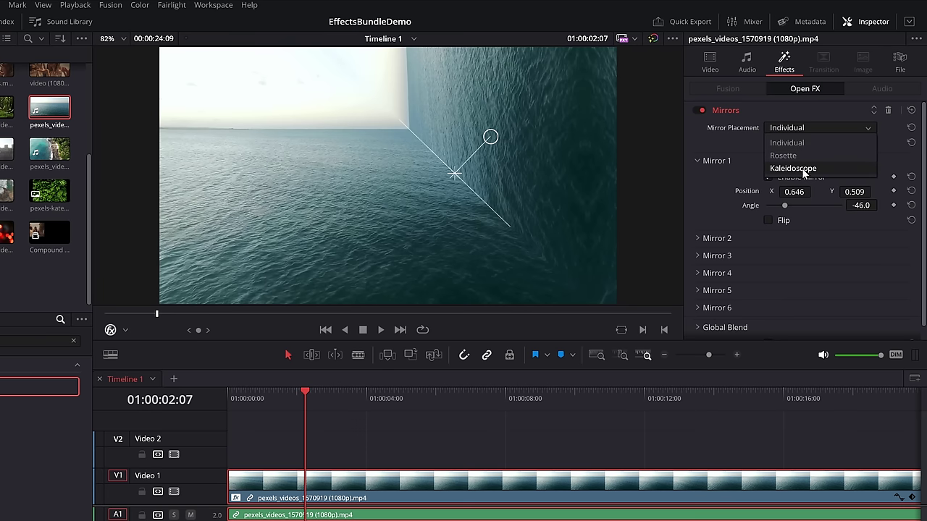
left_click(820, 128)
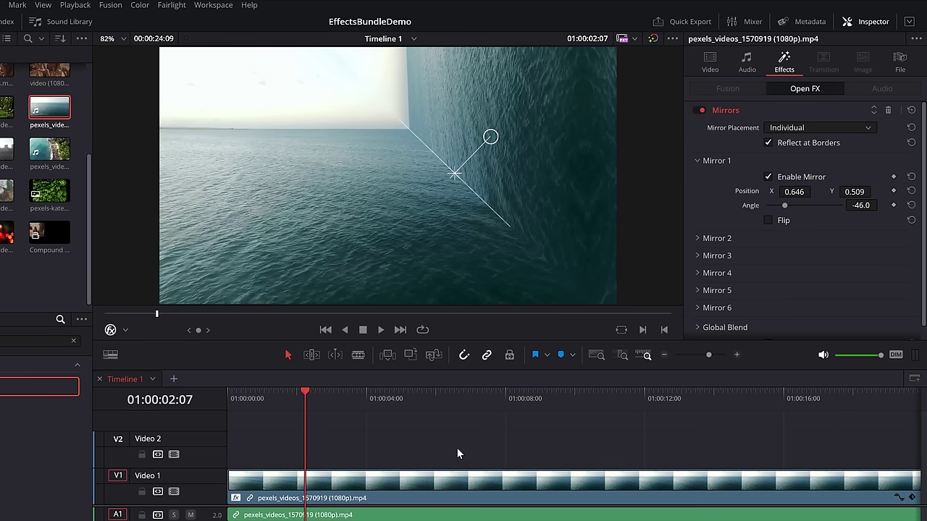
key("space")
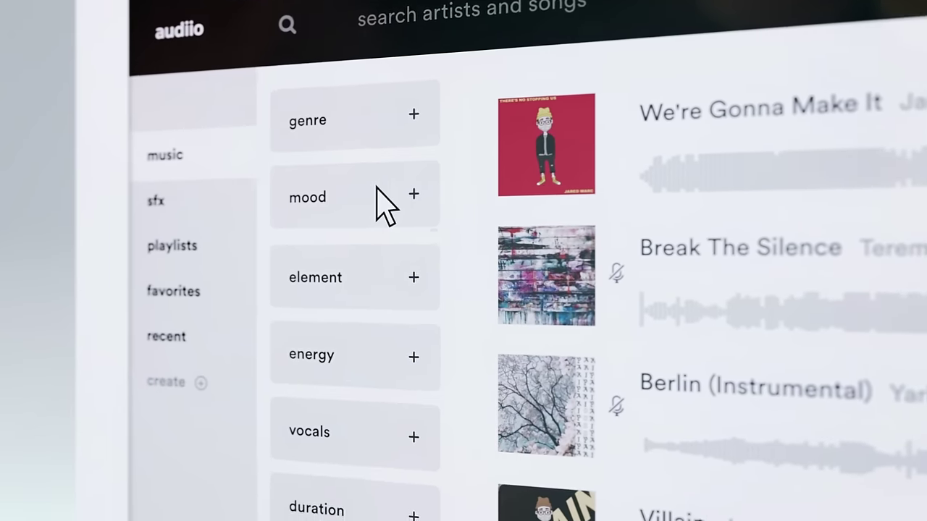
Step: Filter the music list by the bold mood and scroll the results, then reopen Resolve's effects library
left_click(379, 203)
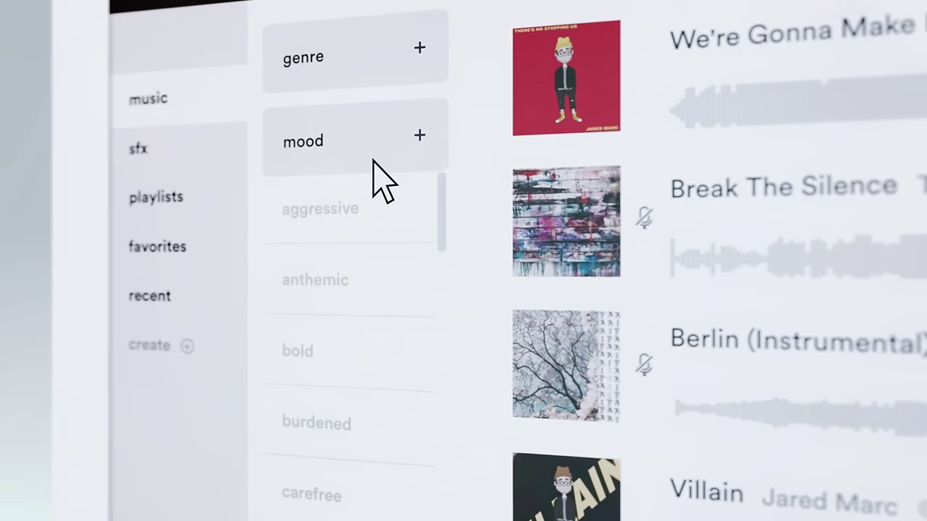
left_click(505, 250)
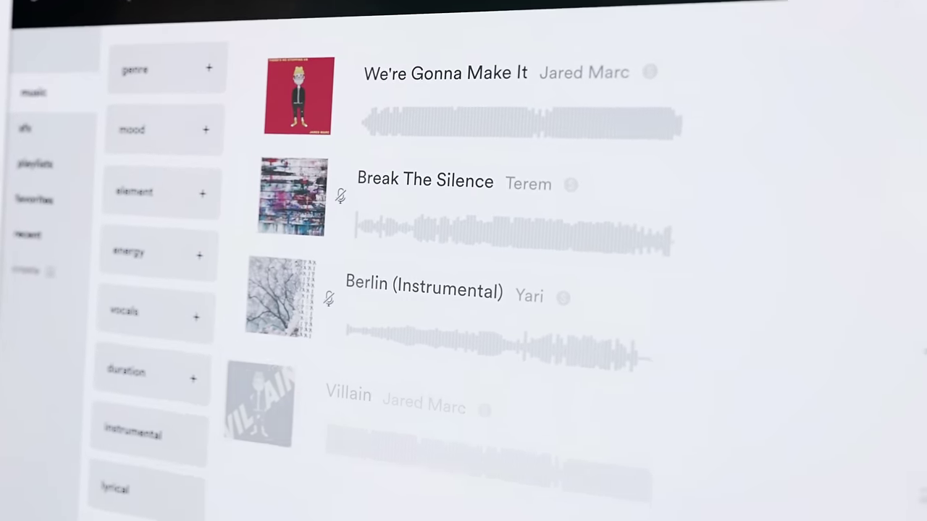
scroll(463, 261, "down", 5)
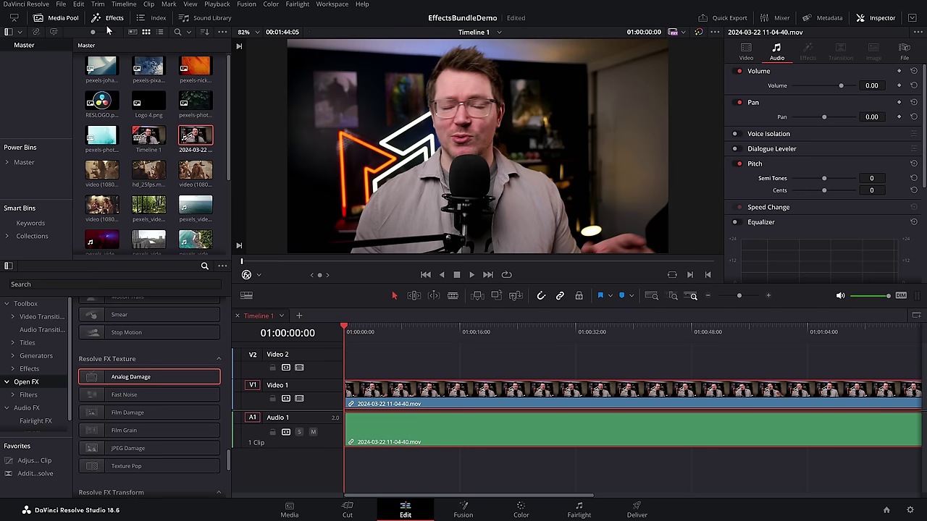
left_click(109, 18)
left_click(97, 18)
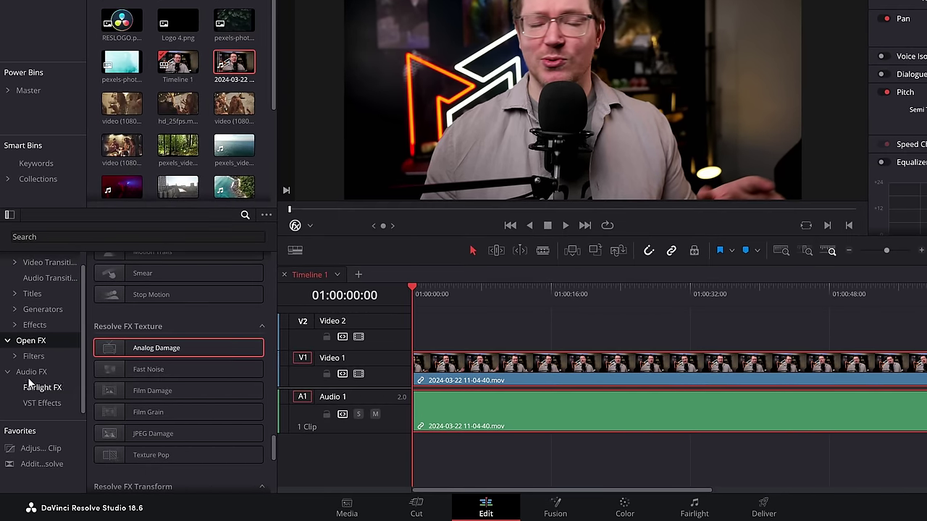
Step: From Audio FX, drag Fairlight FX Chorus onto the Audio 1 track header to apply it track-wide
left_click(36, 373)
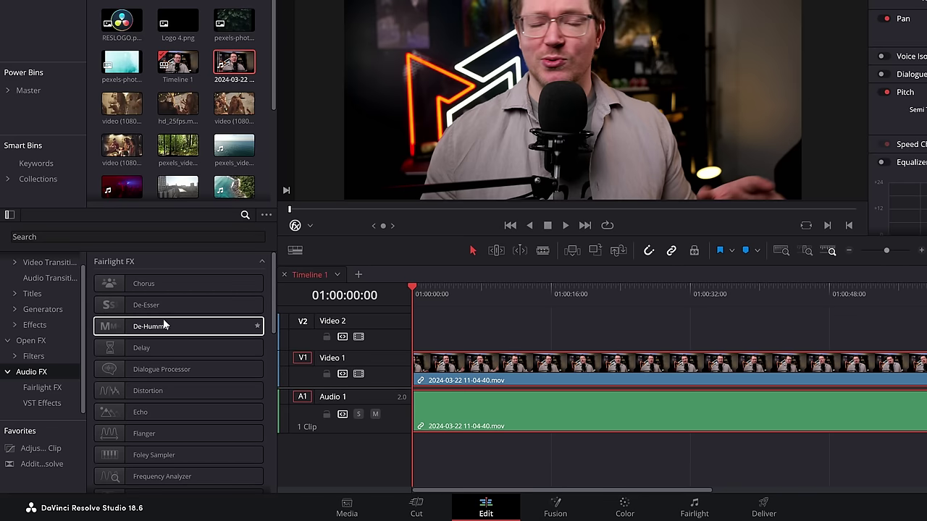
left_click_drag(119, 286, 510, 434)
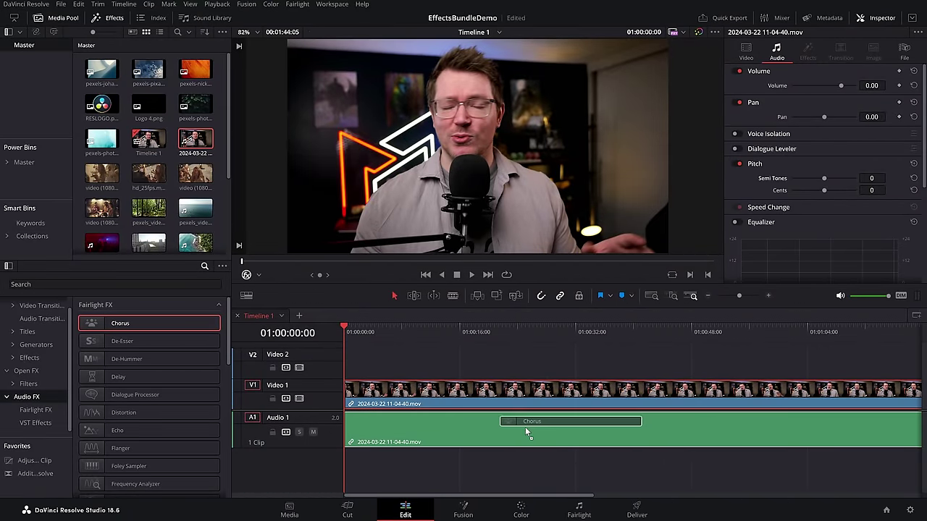
left_click_drag(572, 437, 311, 439)
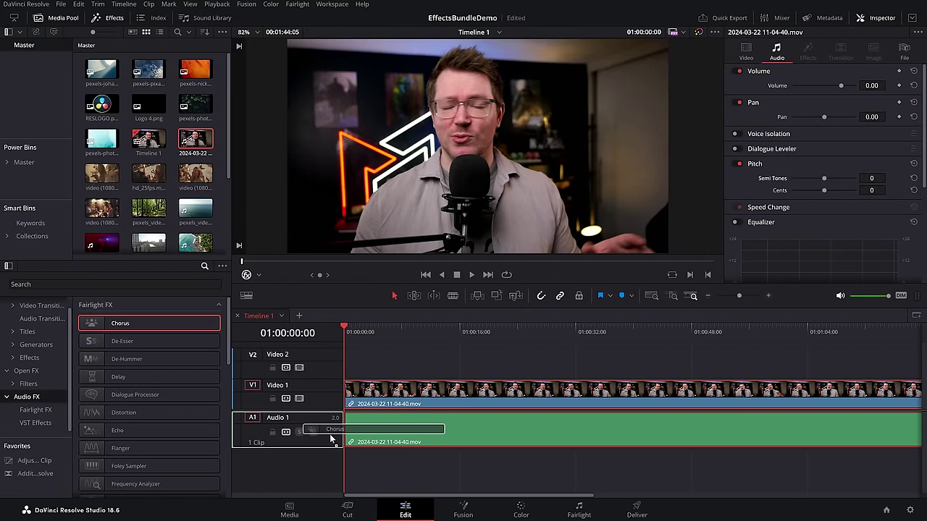
left_click_drag(330, 435, 327, 439)
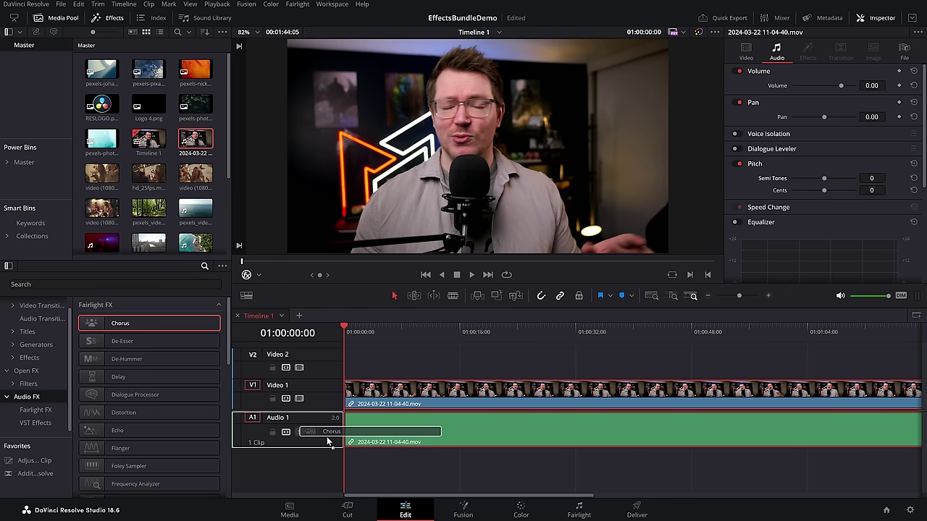
left_click_drag(327, 439, 327, 440)
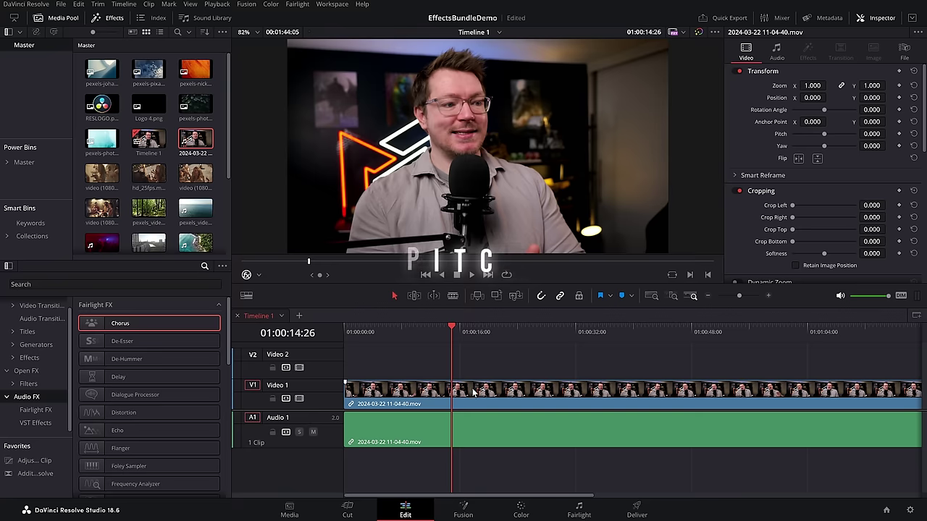
Step: Select the talking-head clip, raise its Pitch Semi Tones by 2 in the Audio Inspector, and play
left_click(474, 391)
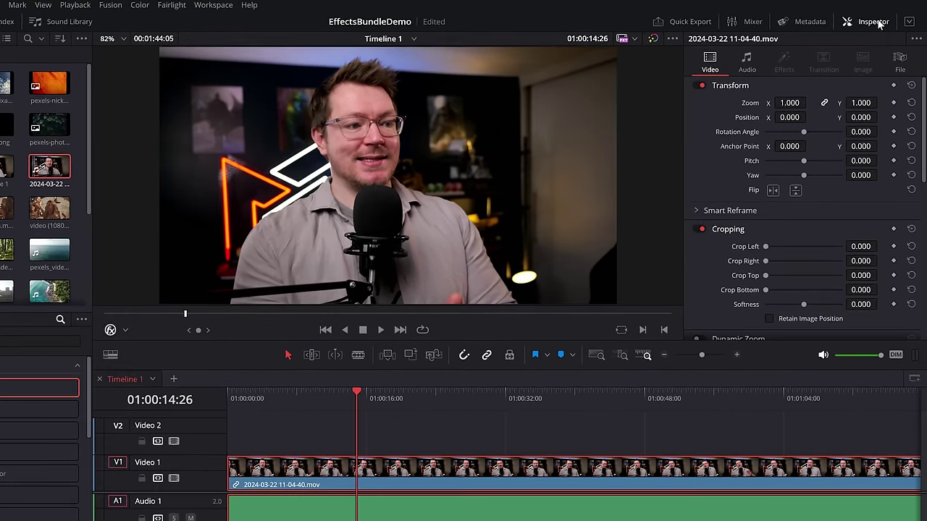
left_click(747, 65)
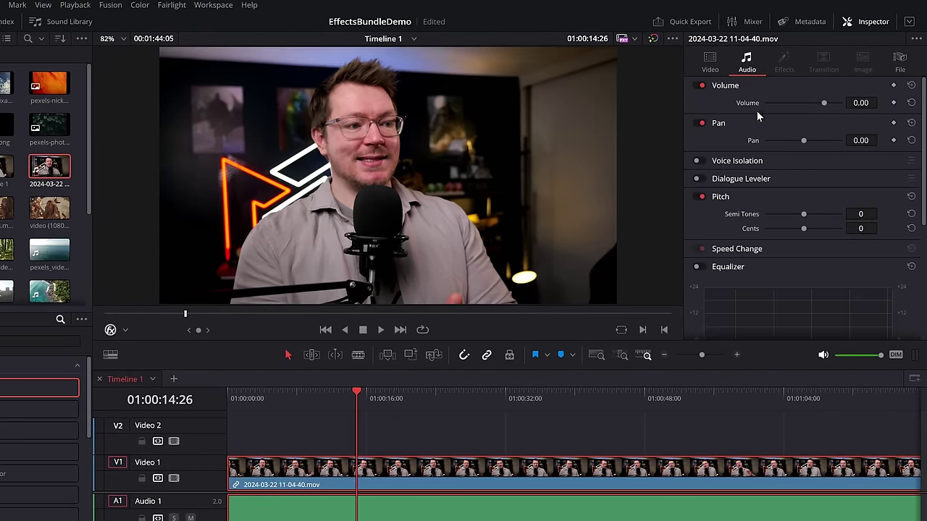
left_click(729, 196)
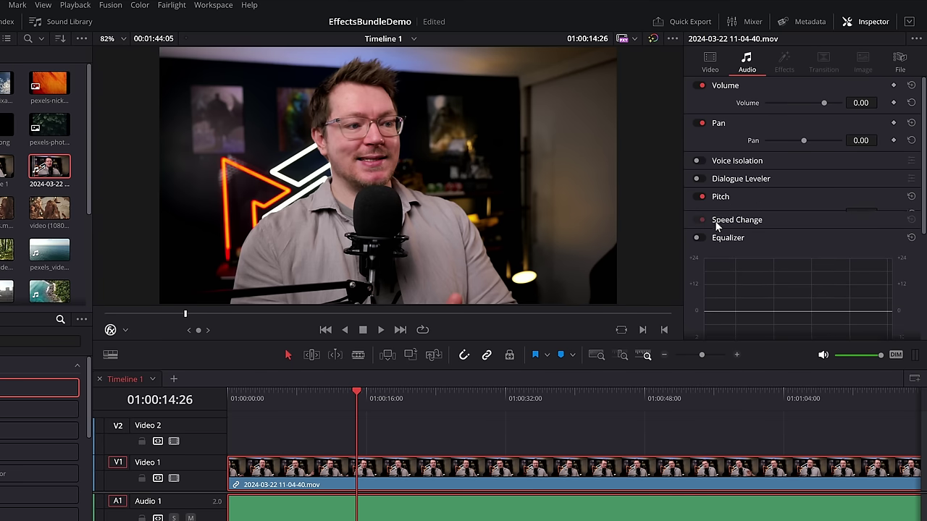
left_click(719, 196)
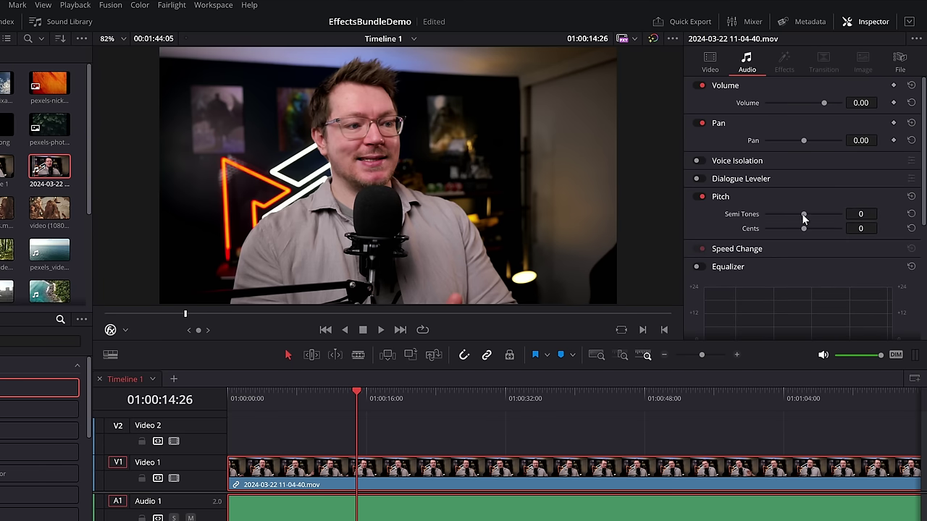
left_click_drag(802, 213, 807, 217)
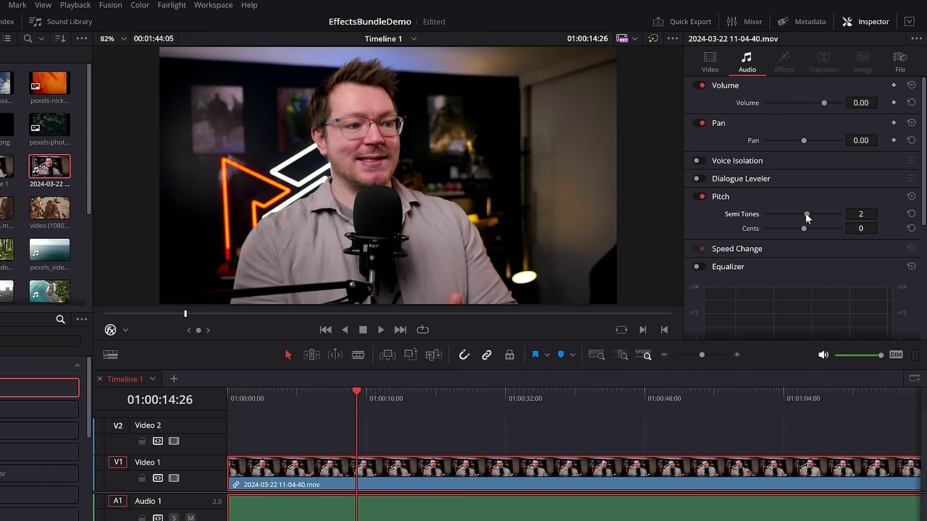
key("Home")
key("space")
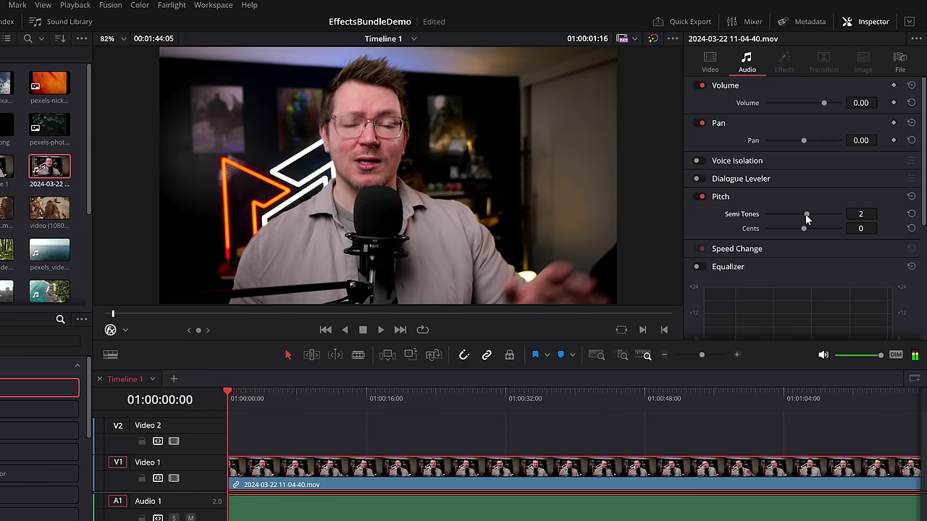
Step: Lower the clip's pitch to -5 semitones and play it back from the start
key("Home")
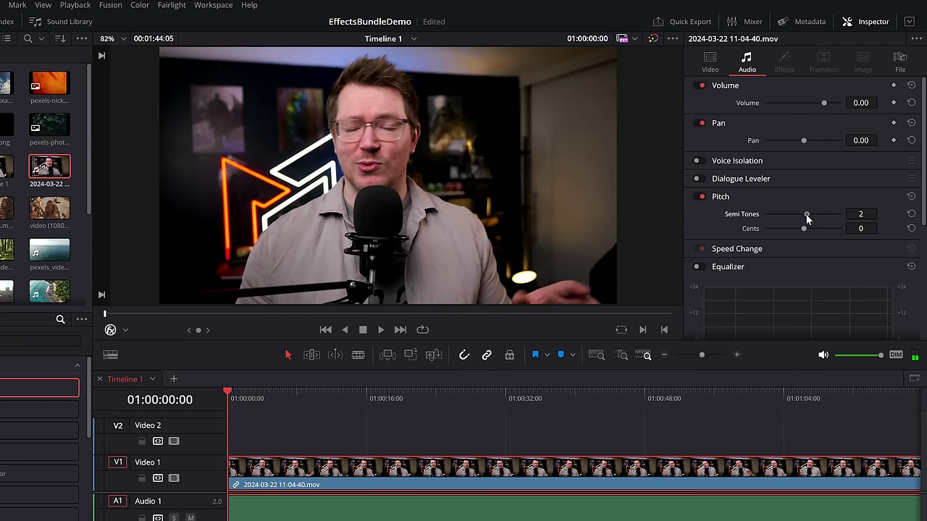
left_click_drag(807, 218, 797, 219)
key("space")
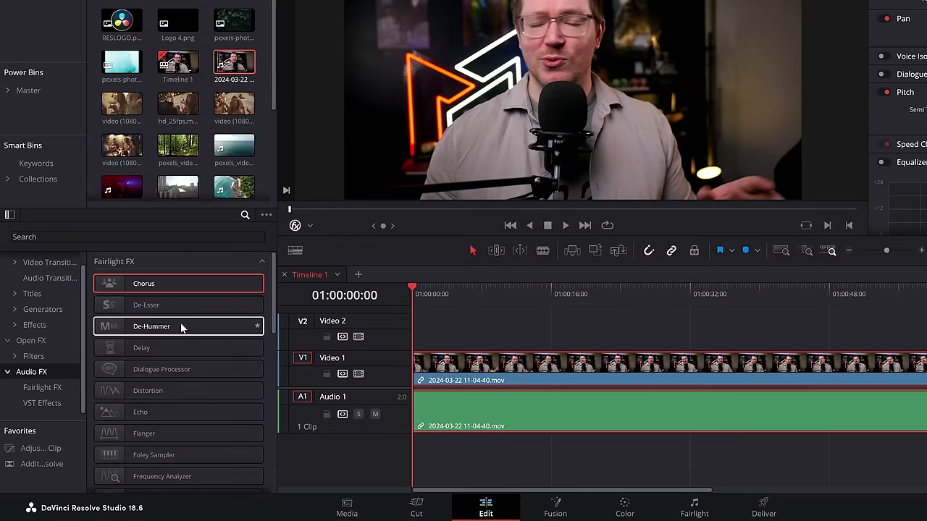
Step: Add Distortion to the Audio 1 clip and preview its Fuzz Face preset
left_click_drag(111, 393, 494, 405)
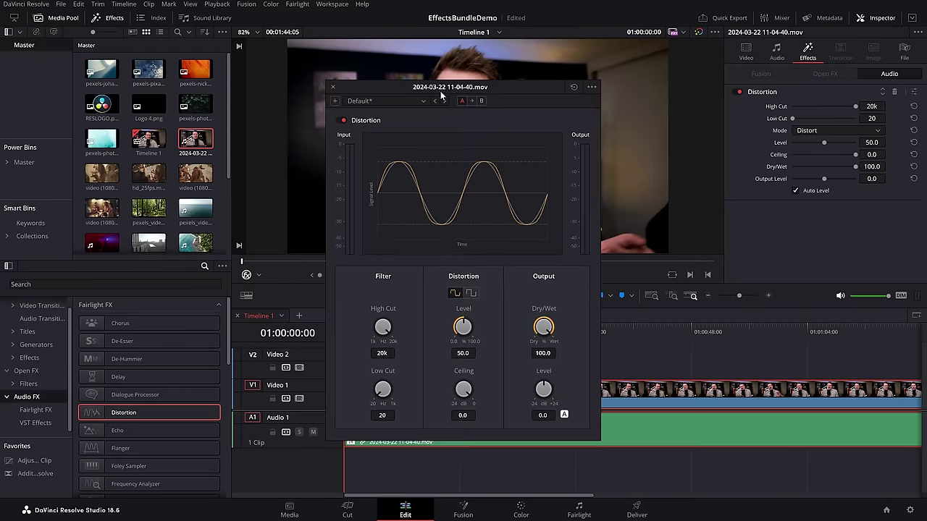
left_click_drag(440, 95, 469, 59)
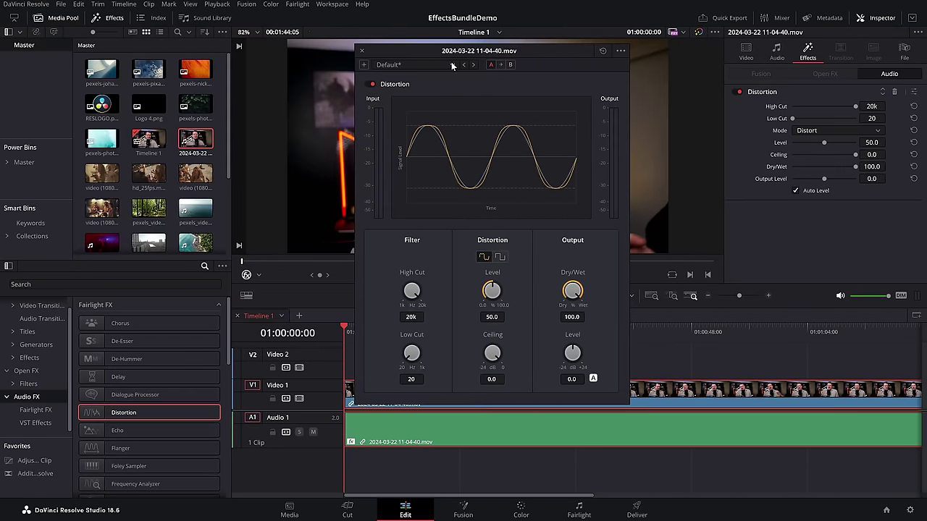
left_click(451, 63)
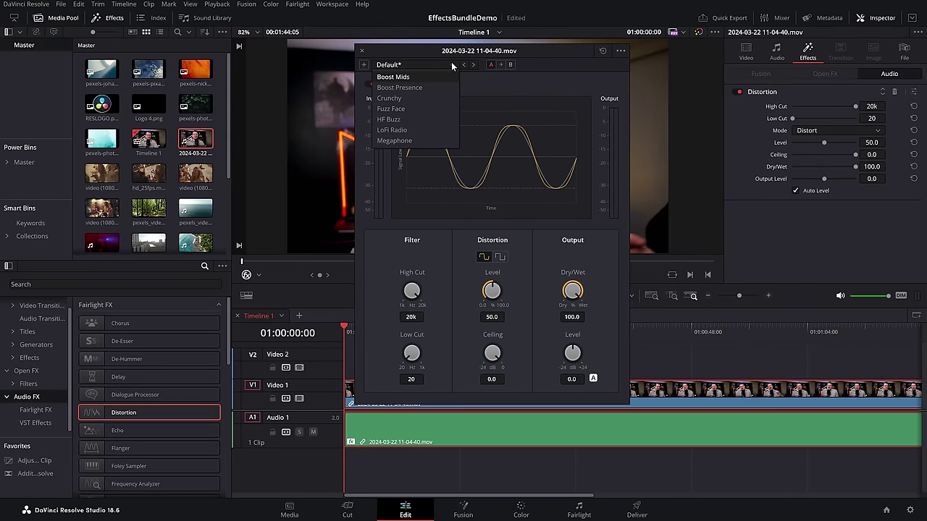
left_click(403, 108)
key("space")
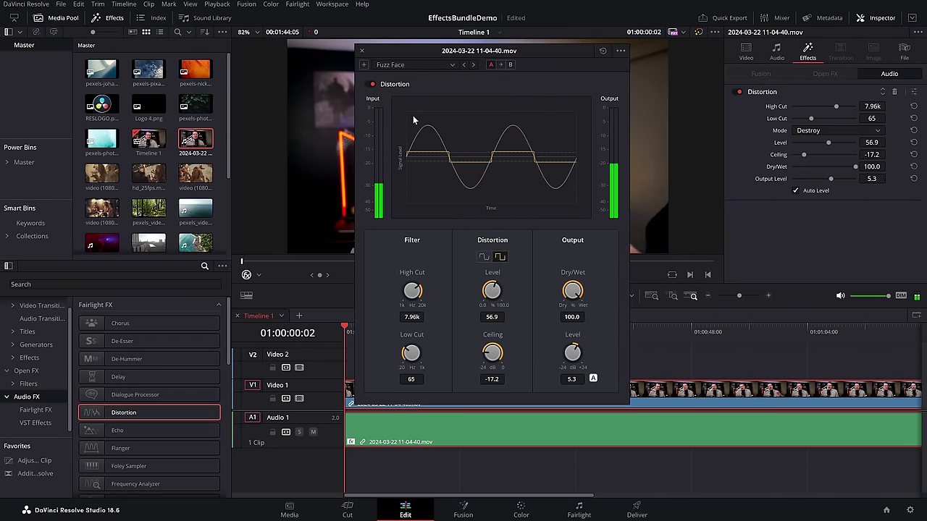
Step: Try the HF Buzz, LoFi Radio and Megaphone presets, then drop a Flanger onto the clip
left_click(407, 65)
left_click(398, 118)
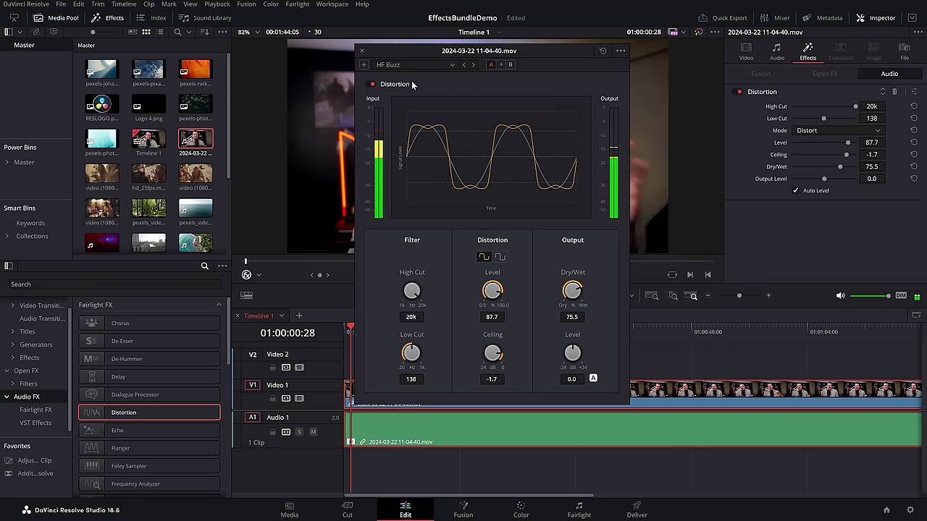
left_click(415, 64)
left_click(400, 127)
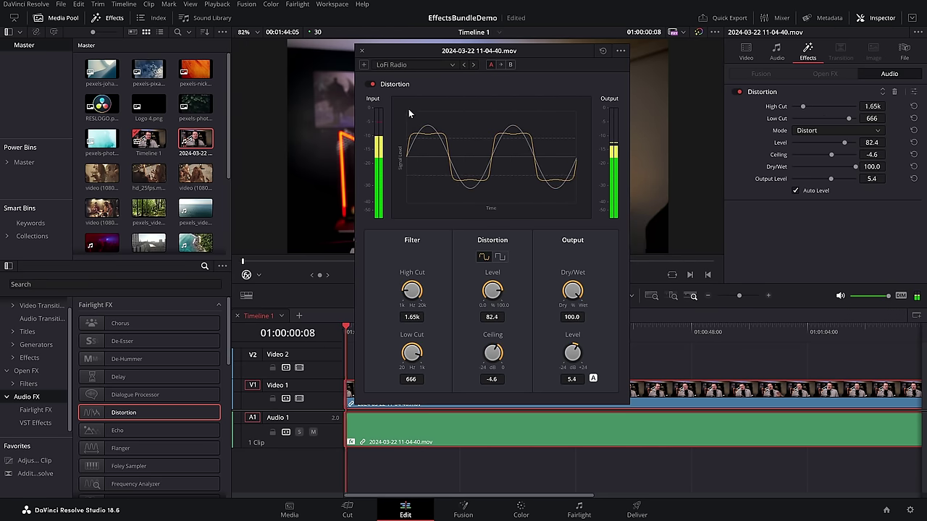
left_click(411, 64)
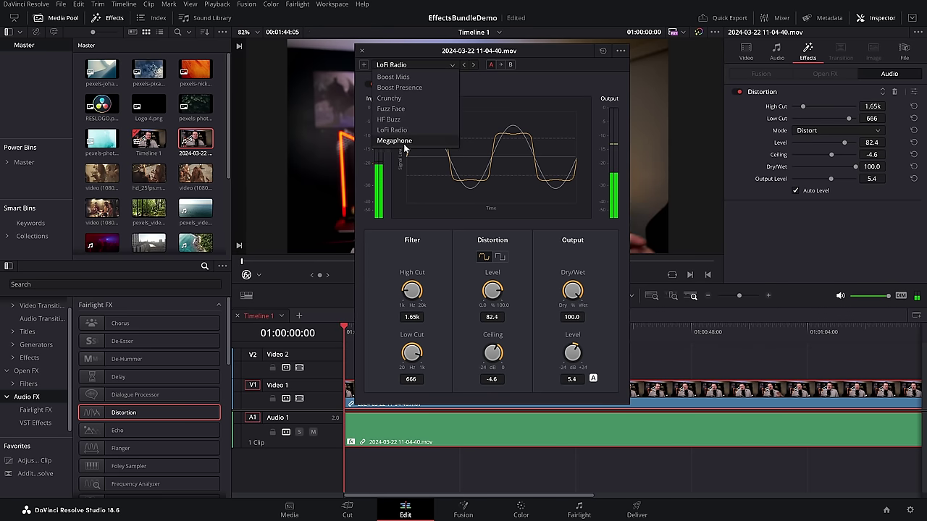
left_click(405, 144)
key("space")
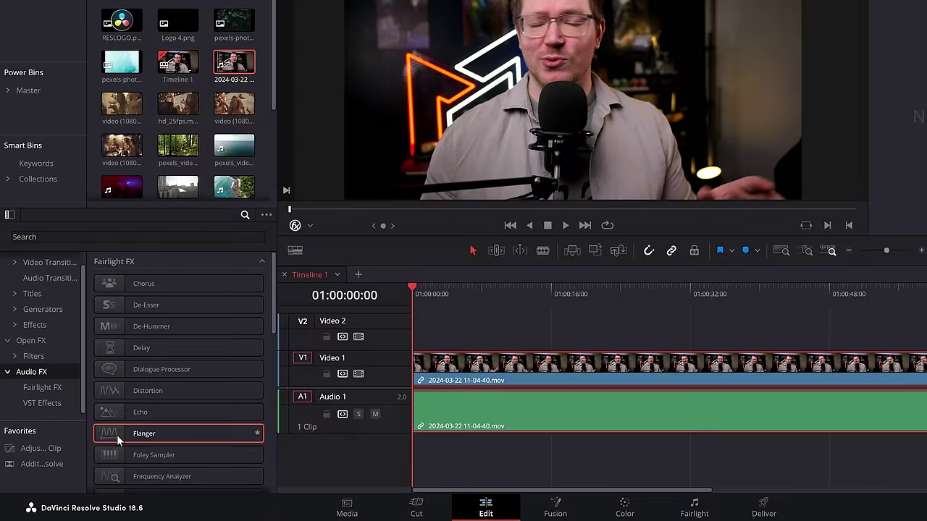
left_click_drag(117, 434, 490, 413)
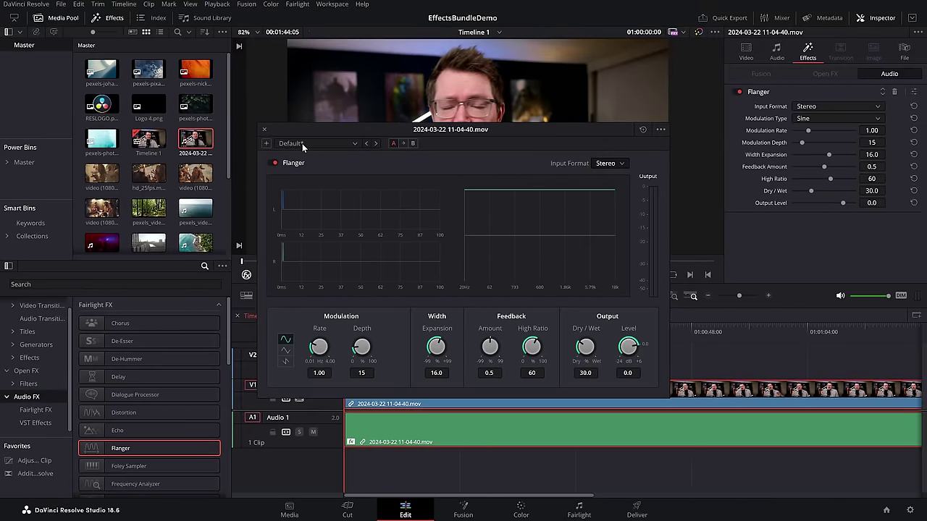
Step: Apply the Robo Voice Flanger preset (Triangle, rate 3.76, depth 100, dry/wet 57.5) and play it
left_click(302, 143)
left_click(300, 186)
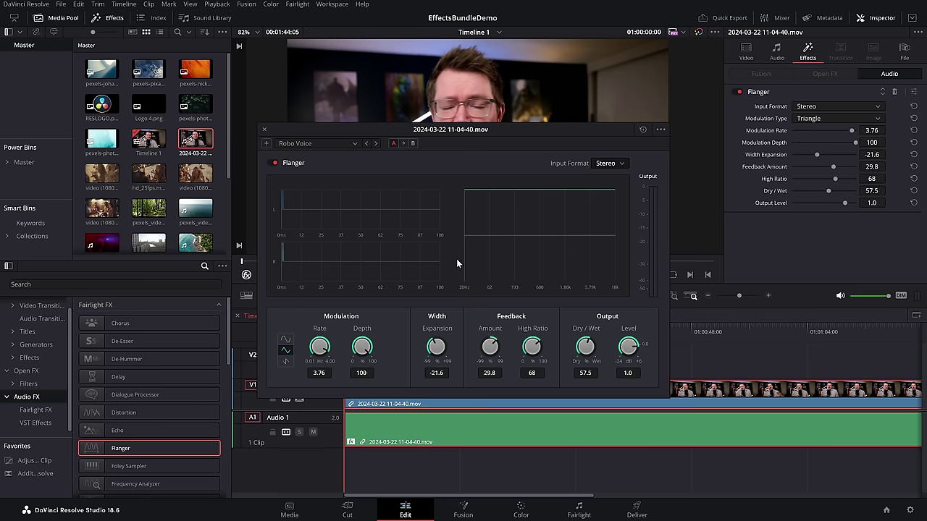
key("space")
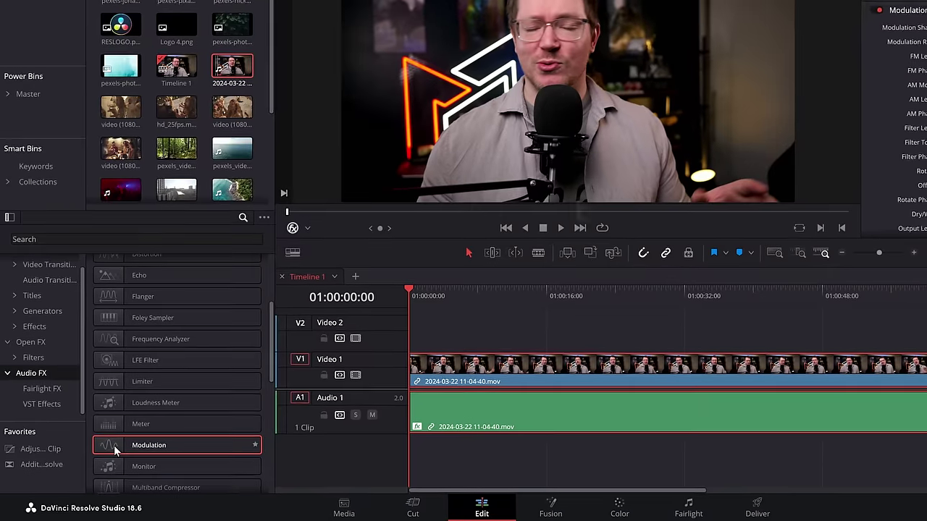
Step: Drop Modulation on the presenter's audio, choose the Exterminate preset and play it back
left_click_drag(113, 445, 476, 419)
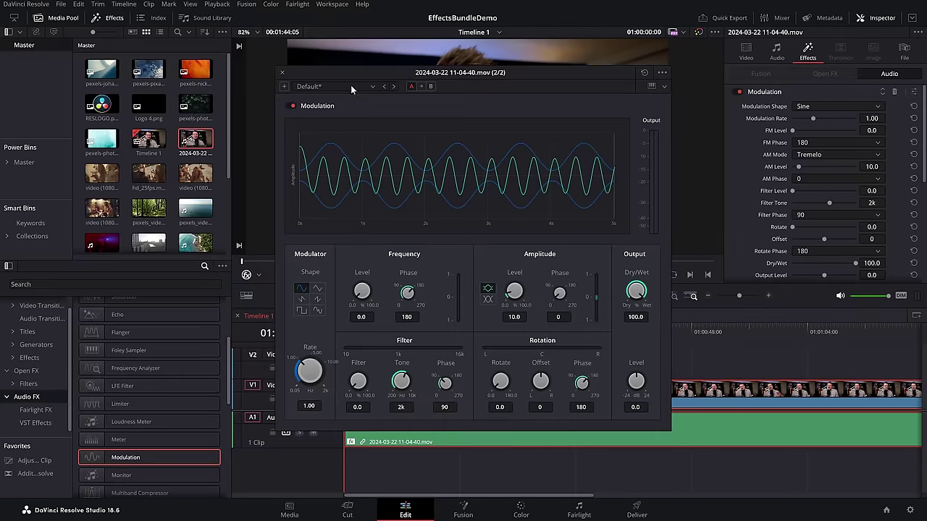
left_click(332, 86)
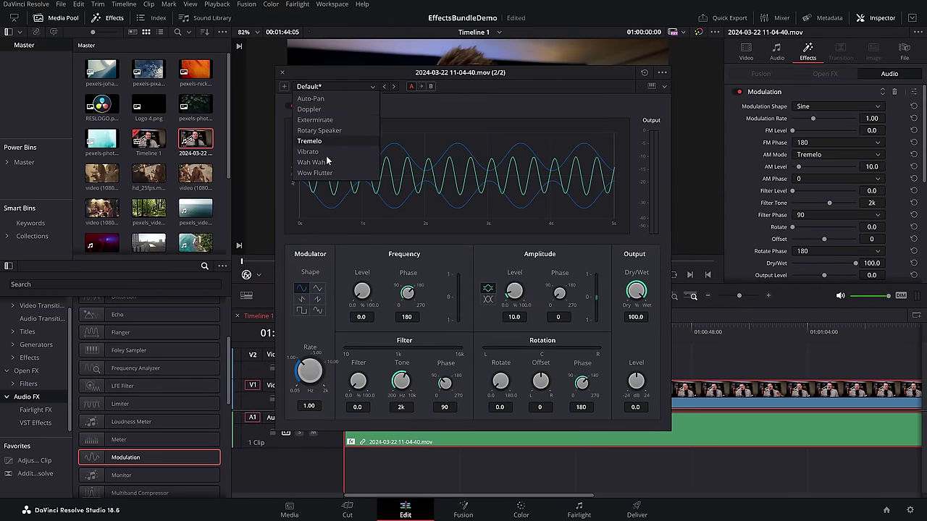
left_click(315, 120)
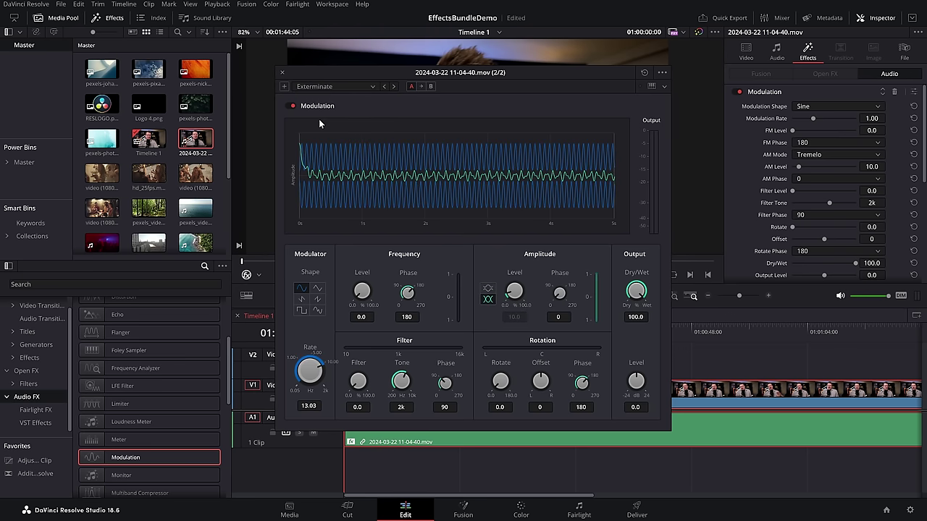
key("space")
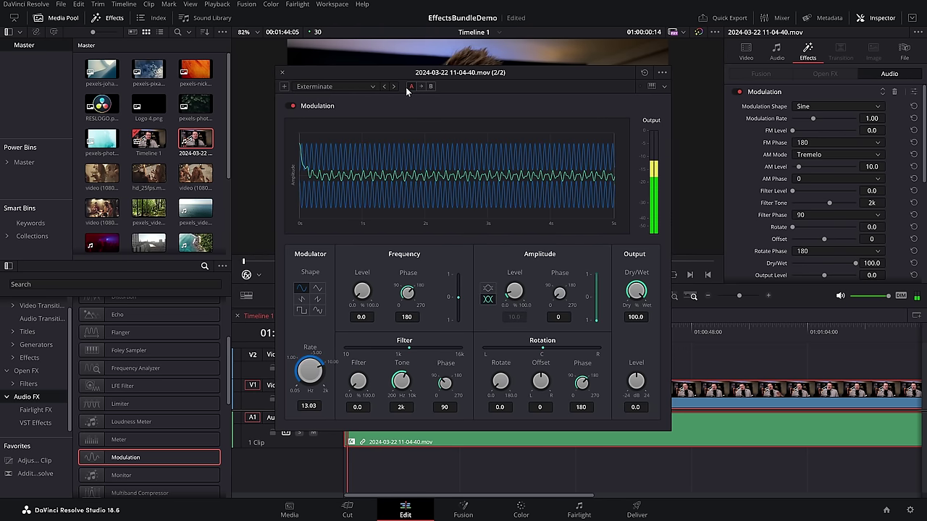
key("space")
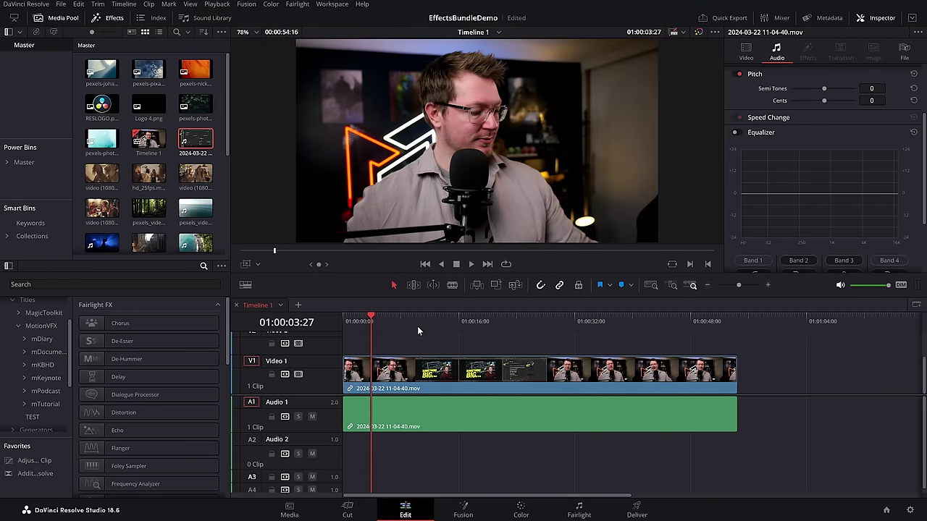
Step: Rename the Audio 1 track to 'Telephone' and move to the Fairlight page
left_click(321, 422)
left_click(373, 422)
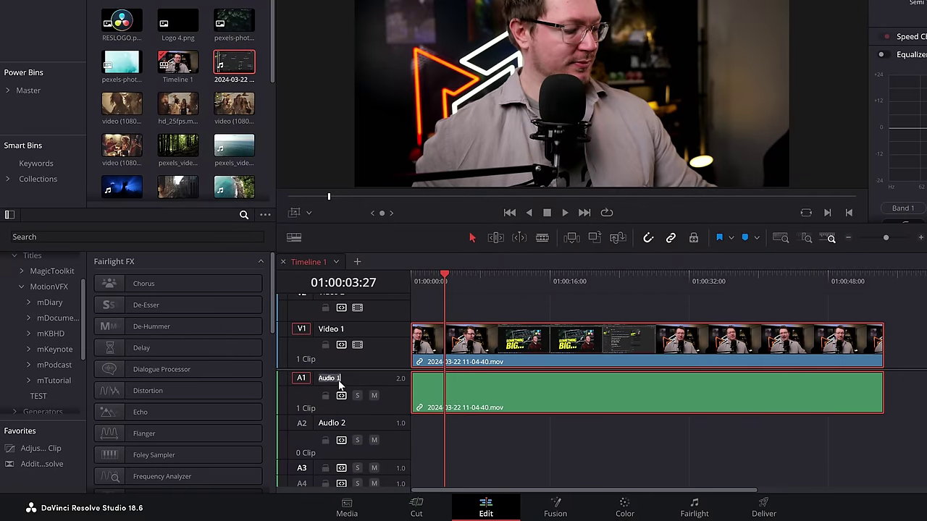
type("Telephone")
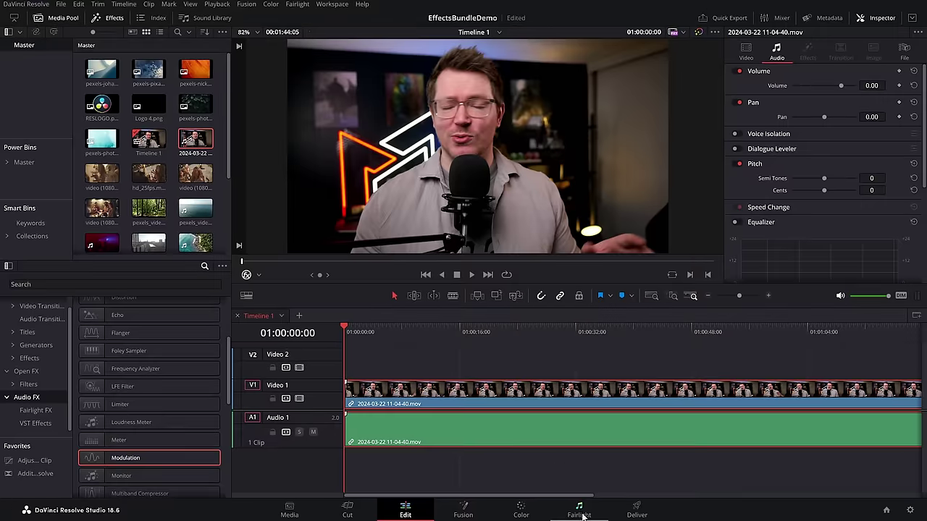
left_click(579, 510)
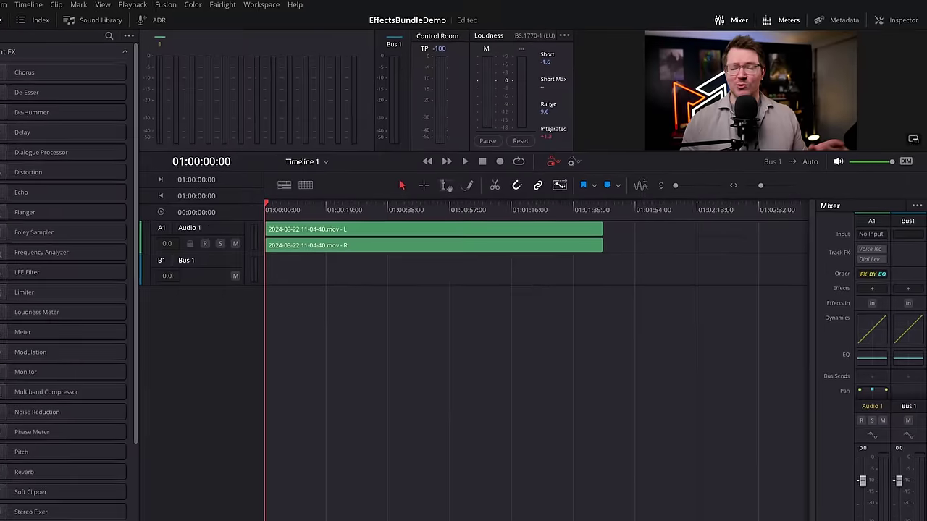
Step: Load the General - Telephone effect preset into the Audio 1 Mixer EQ, then close it
left_click(727, 23)
left_click(727, 22)
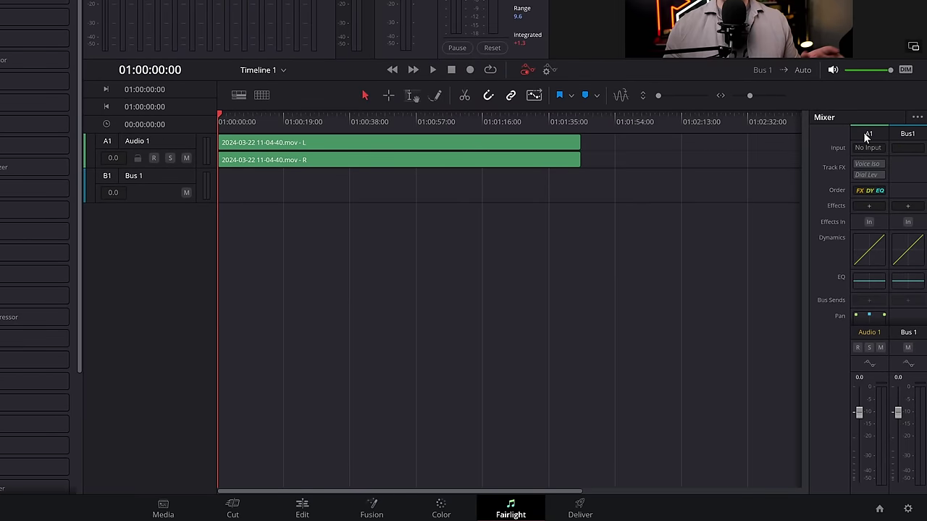
left_click(872, 281)
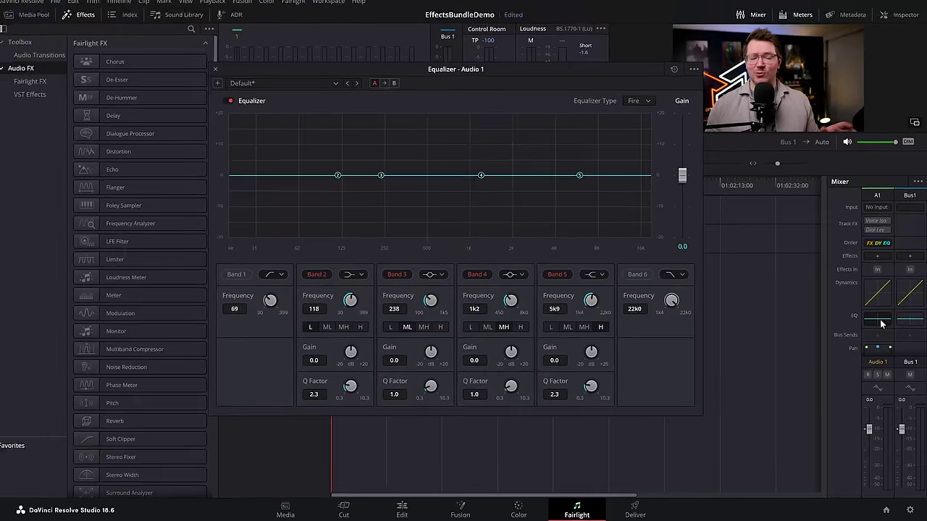
left_click(338, 88)
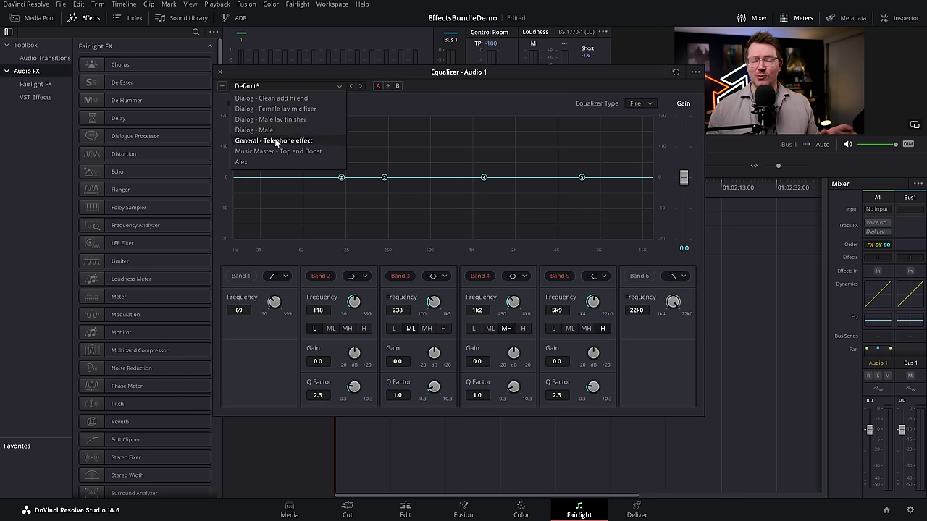
left_click(273, 142)
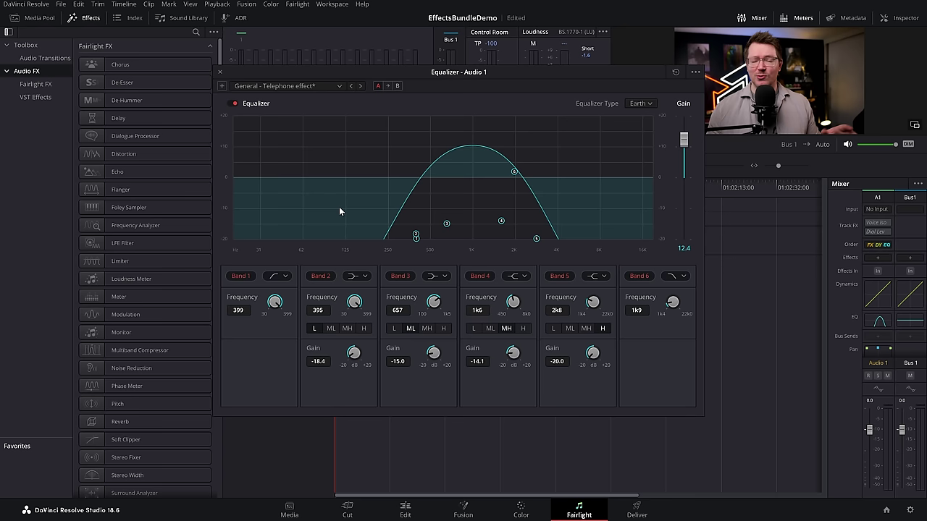
left_click(219, 72)
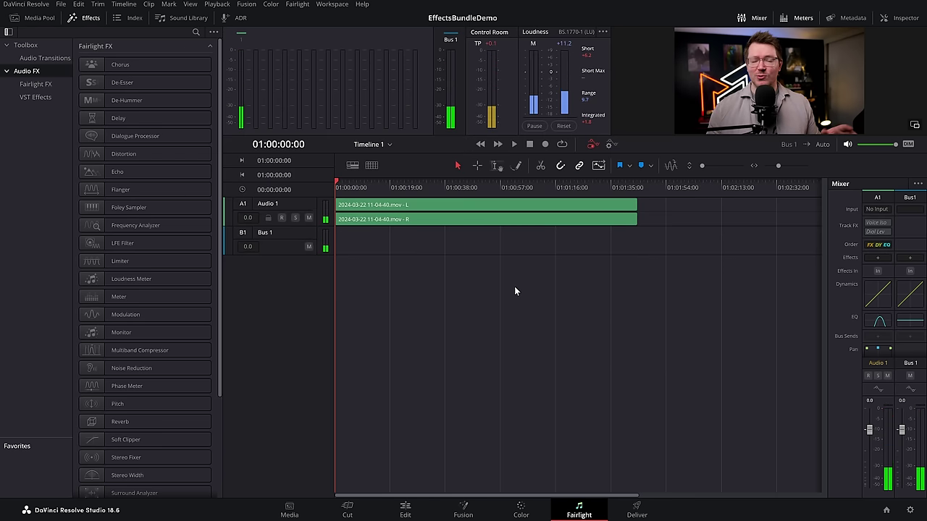
Step: Open the Audio 1 Dynamics settings and choose the Music pumper preset
double_click(880, 297)
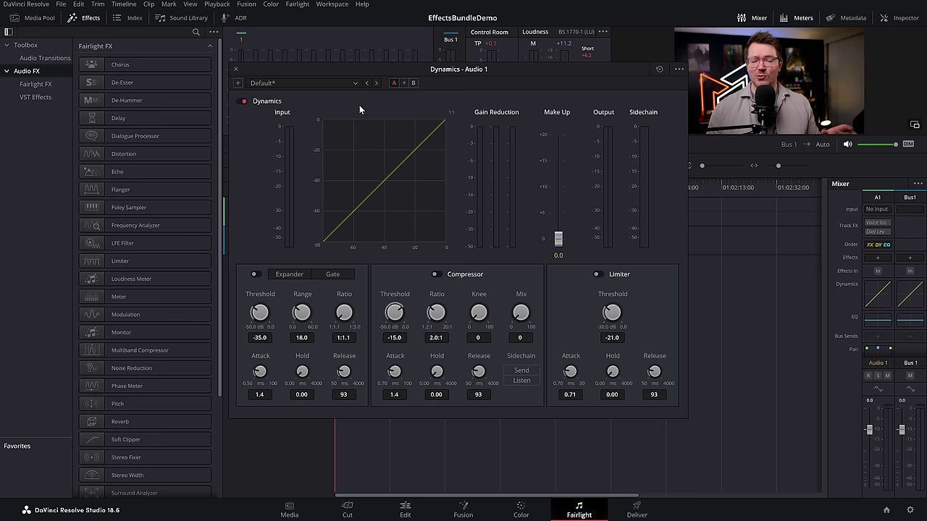
left_click(356, 84)
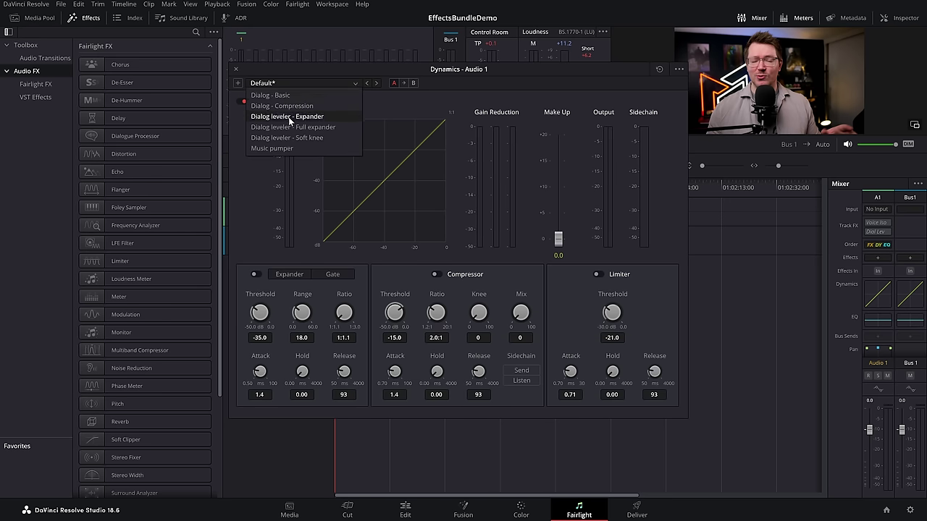
left_click(288, 148)
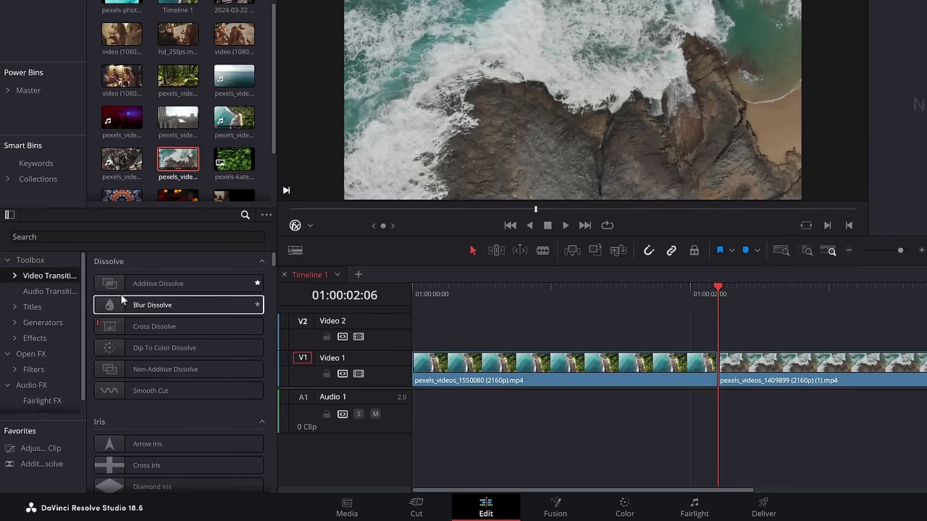
Step: Place an Additive Dissolve on the cut between the two Video 1 clips
left_click_drag(134, 286, 721, 354)
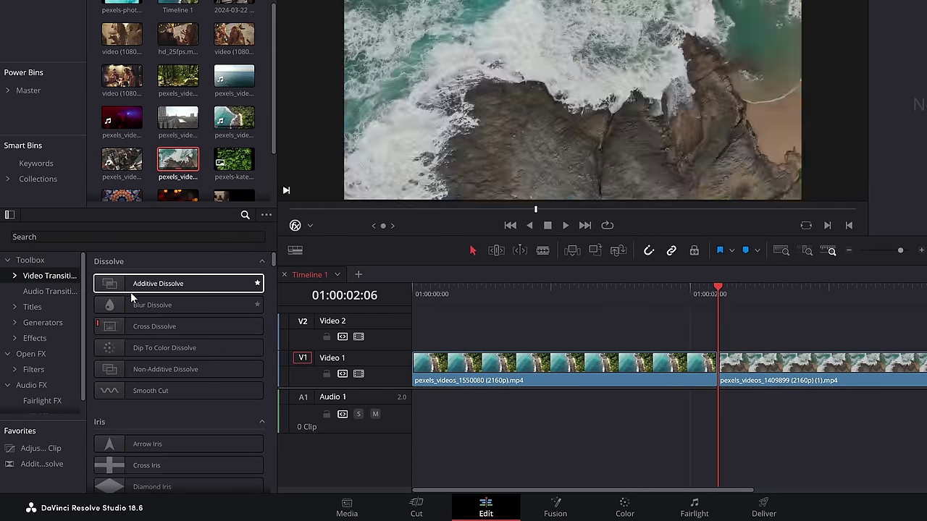
left_click_drag(619, 378, 623, 384)
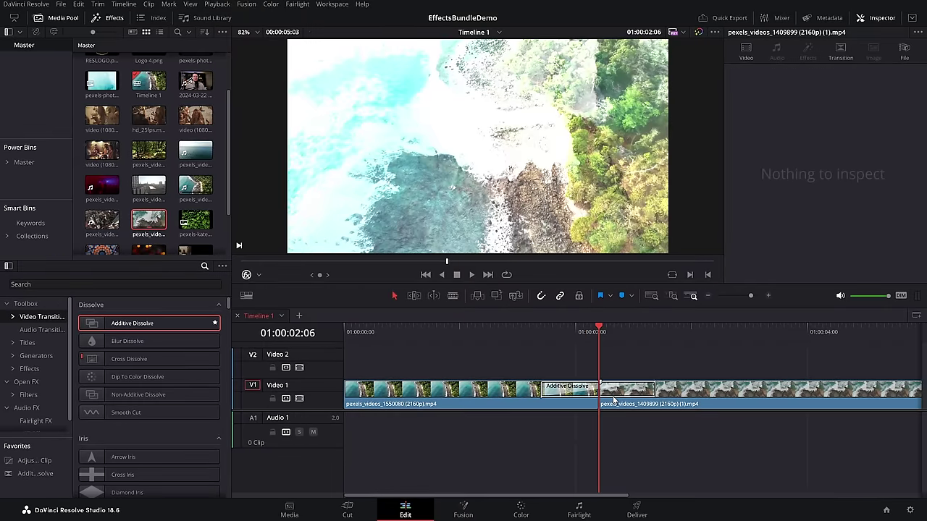
left_click(616, 394)
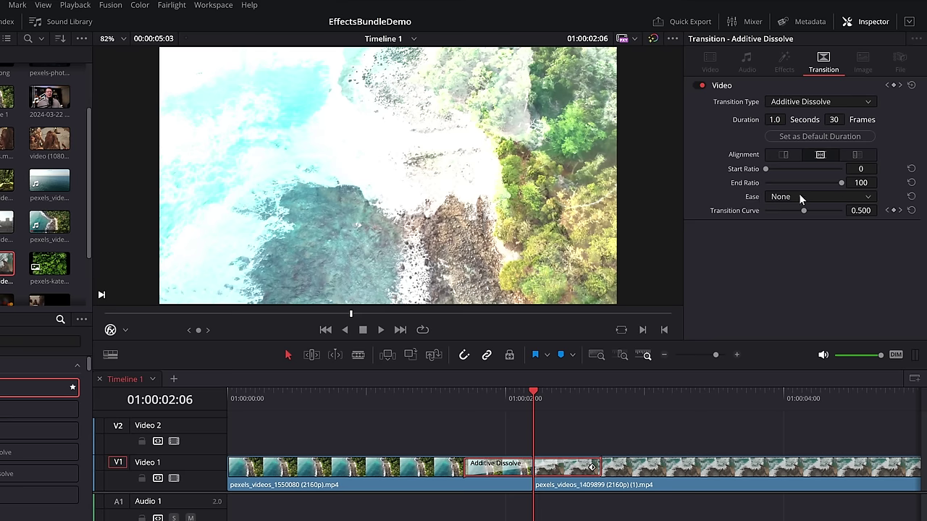
Step: Set the dissolve's Ease to In & Out and preview it
left_click(786, 197)
left_click(800, 247)
left_click(466, 393)
key("space")
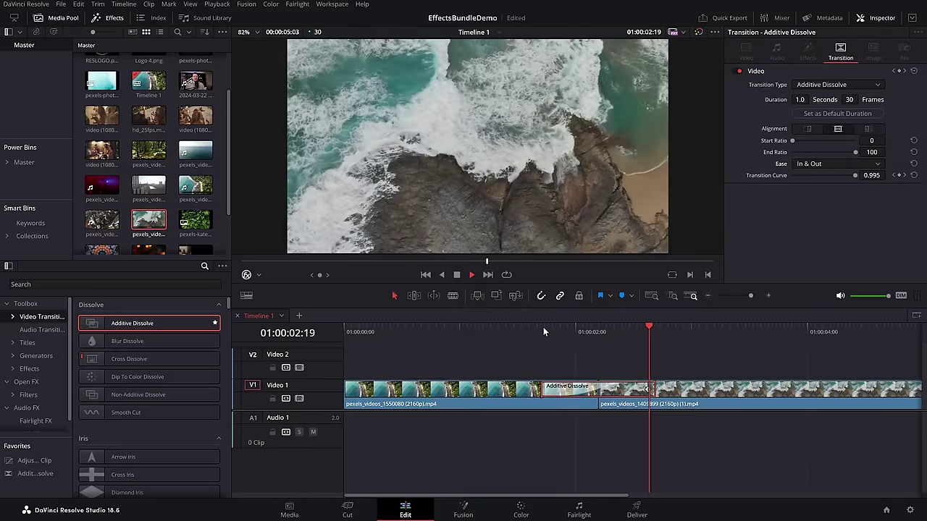
left_click(543, 331)
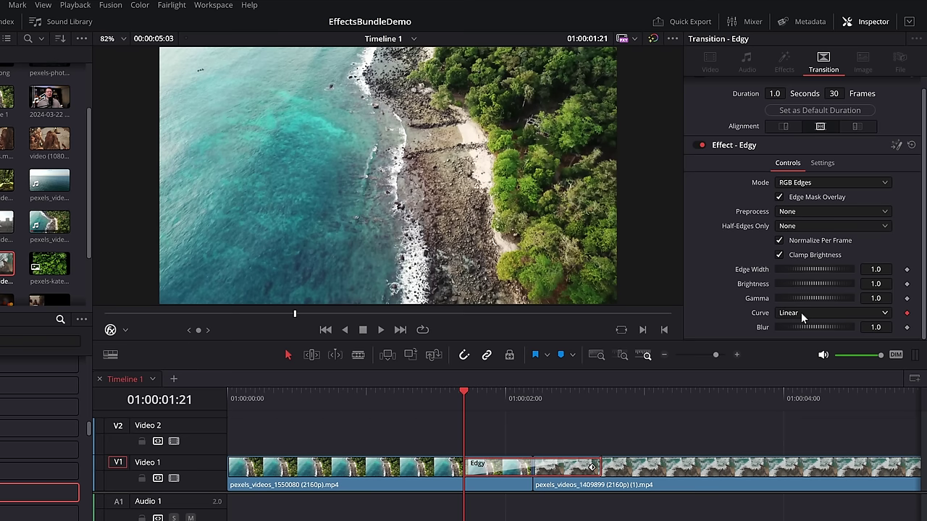
Step: Set the Edgy transition curve to Easing with Expo ease-in and ease-out, then preview it
left_click(801, 312)
left_click(788, 341)
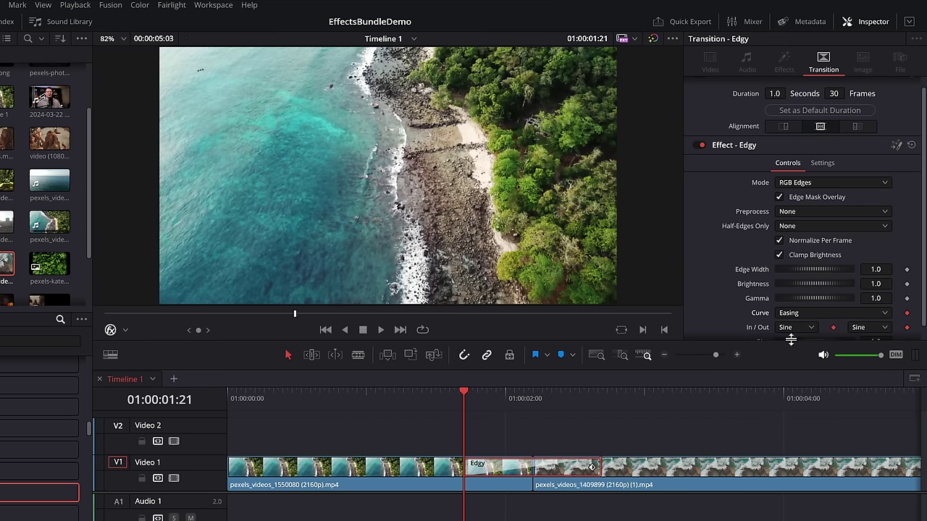
left_click(796, 313)
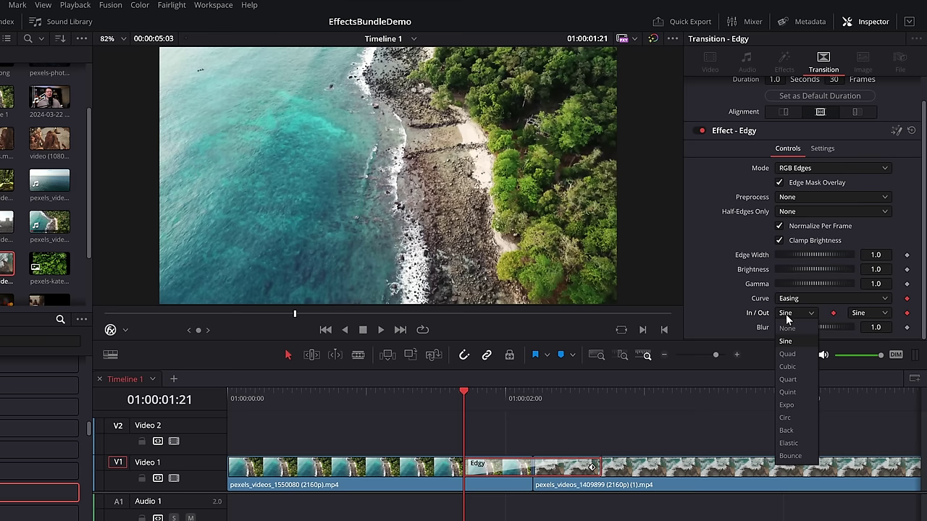
left_click(794, 404)
left_click(868, 313)
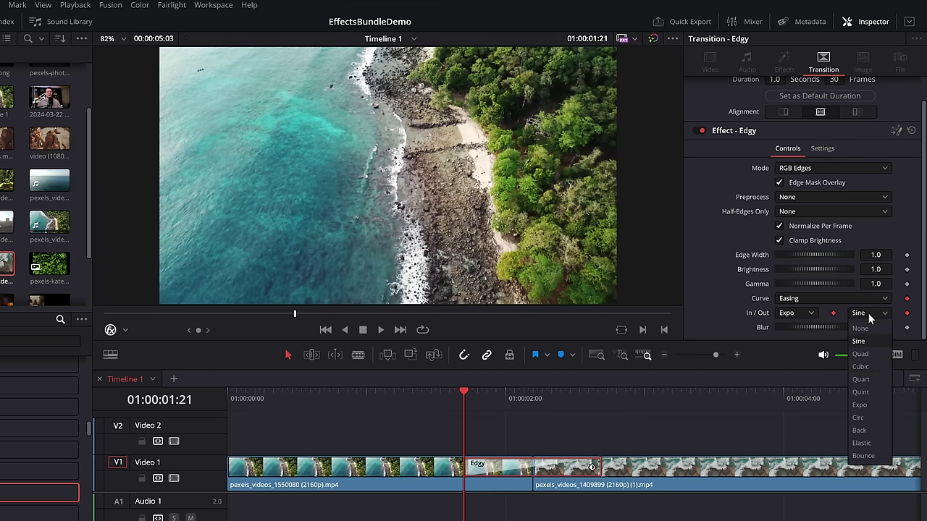
left_click(860, 404)
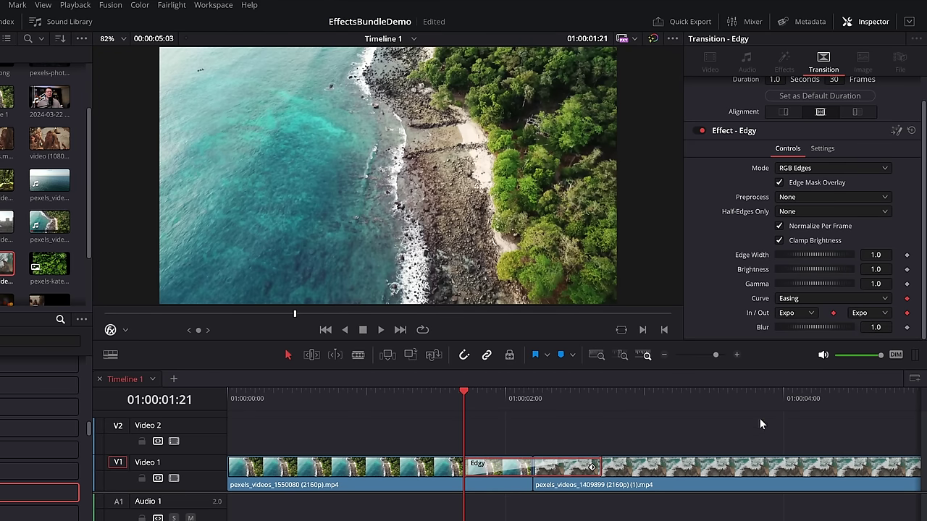
key("space")
left_click(471, 404)
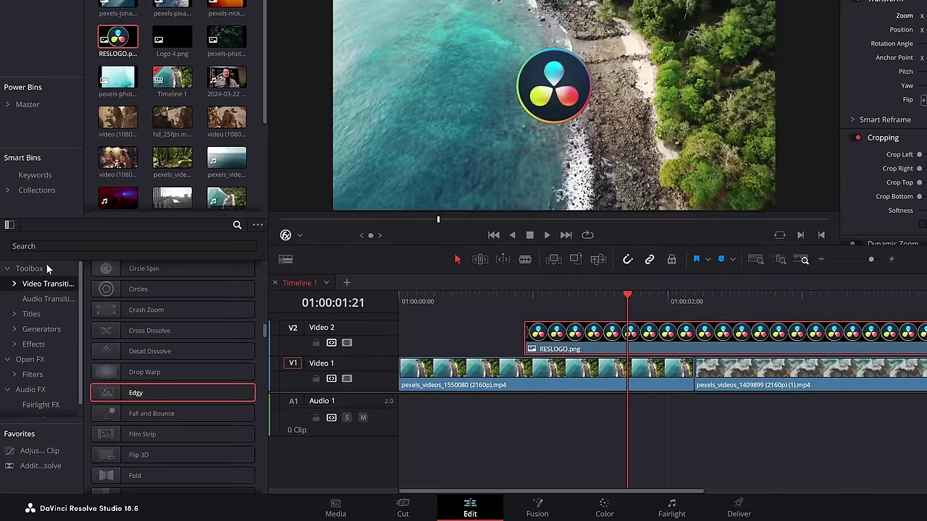
Step: Search for 'pus' and drop a Push transition on the logo clip's start
left_click(48, 284)
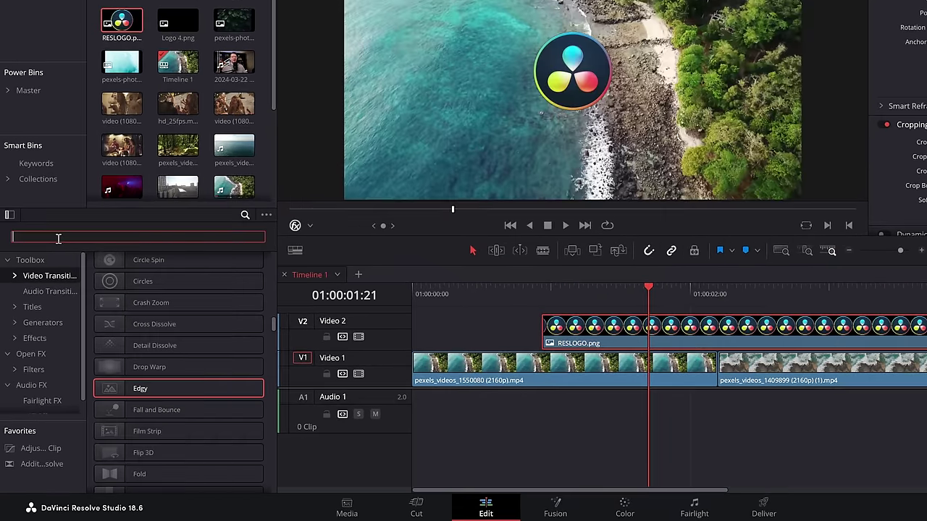
type("pus")
left_click_drag(91, 280, 546, 327)
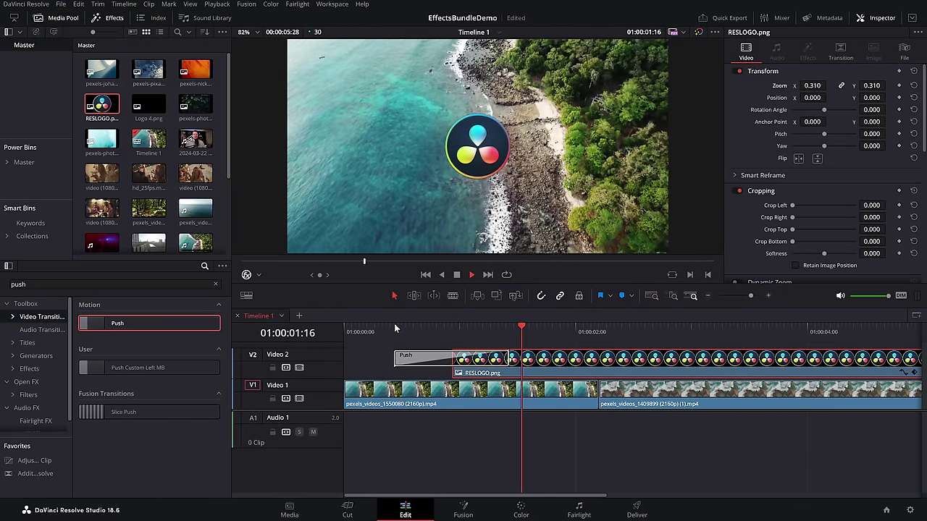
left_click(394, 327)
Step: Set the Push transition's Ease to In & Out and preview it
left_click(420, 356)
left_click(819, 200)
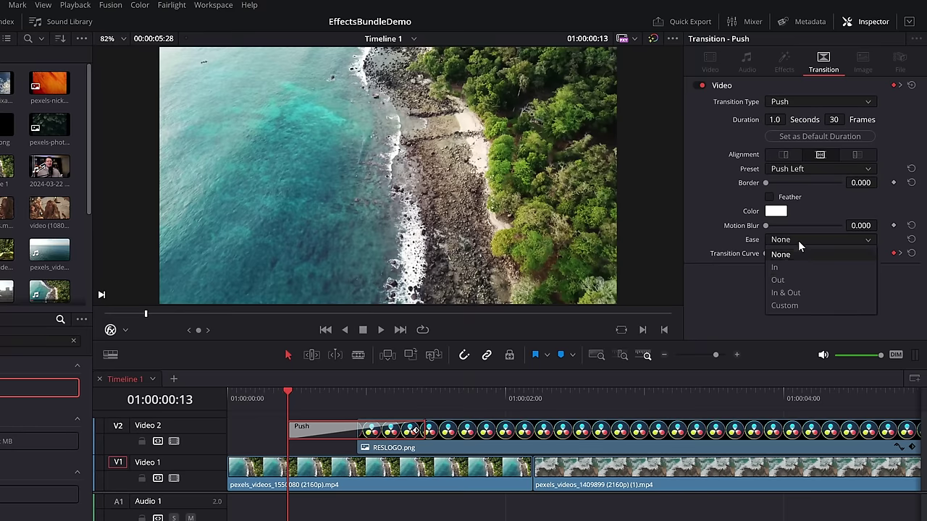
left_click(797, 293)
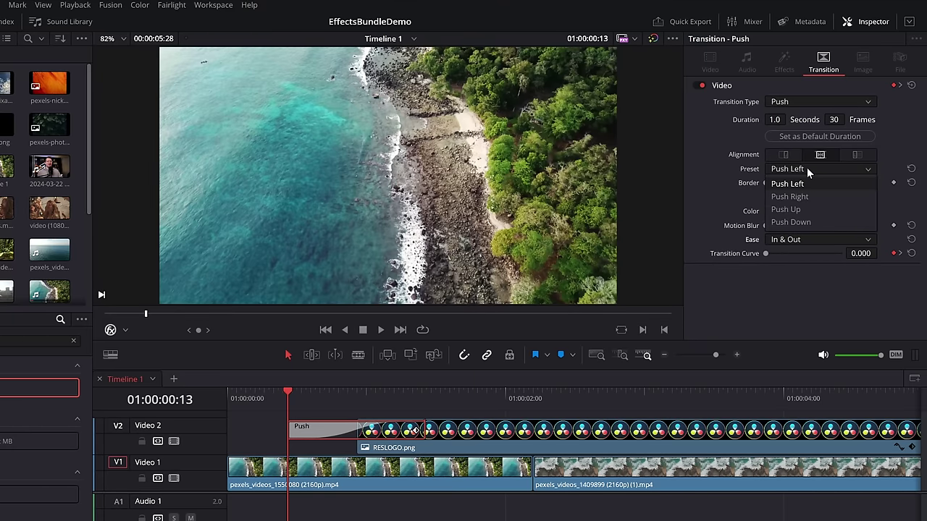
key("space")
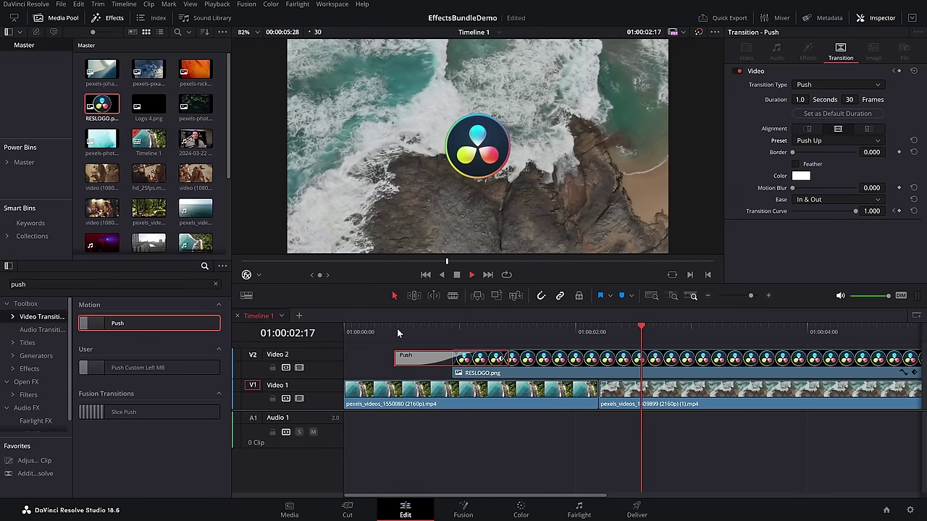
left_click(397, 332)
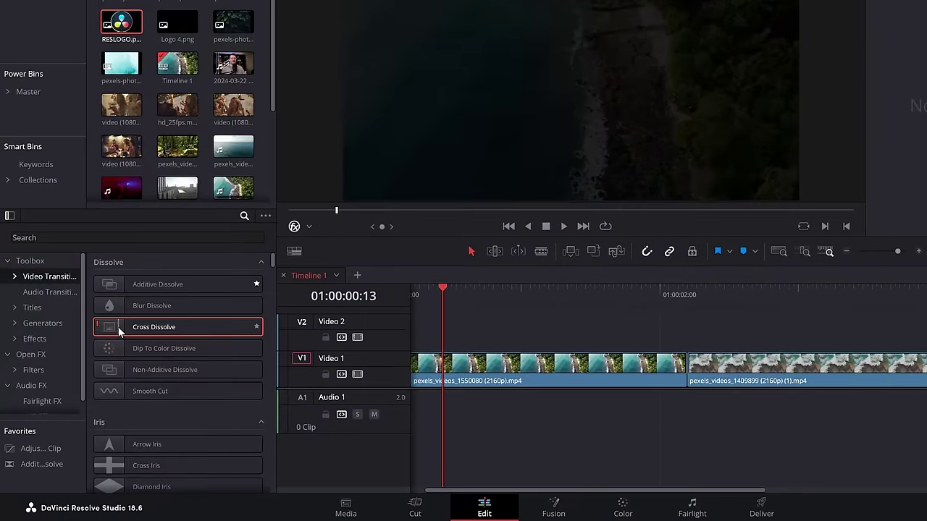
Step: Place a Cross Dissolve on the V1 cut and convert it to a Fusion transition
left_click_drag(114, 360, 537, 371)
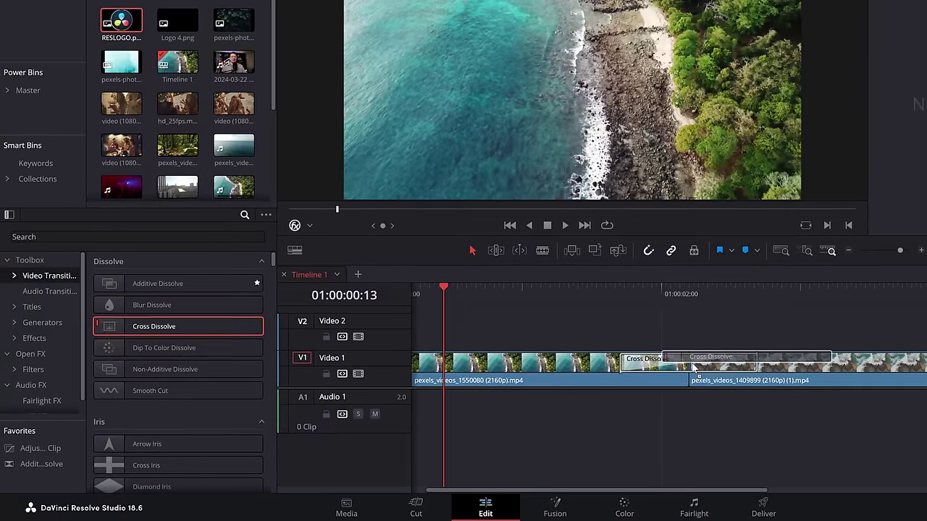
left_click_drag(693, 368, 660, 368)
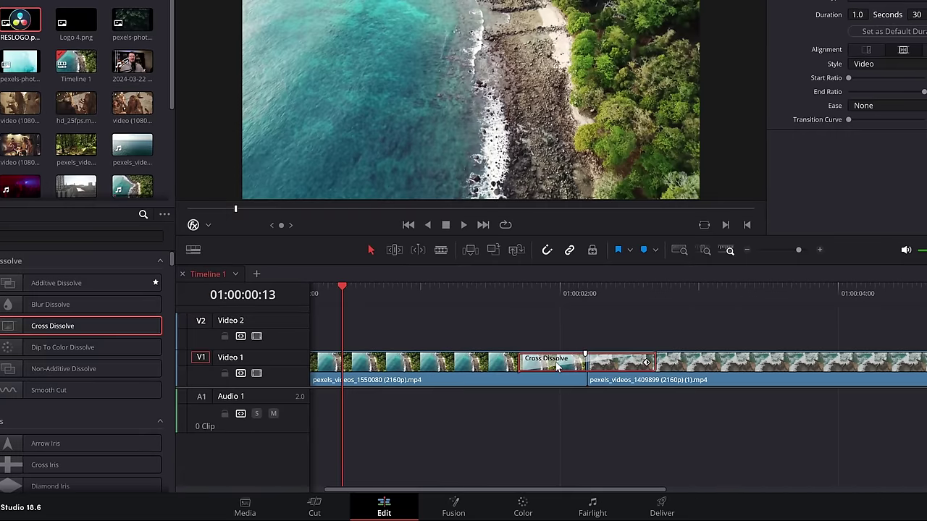
right_click(556, 367)
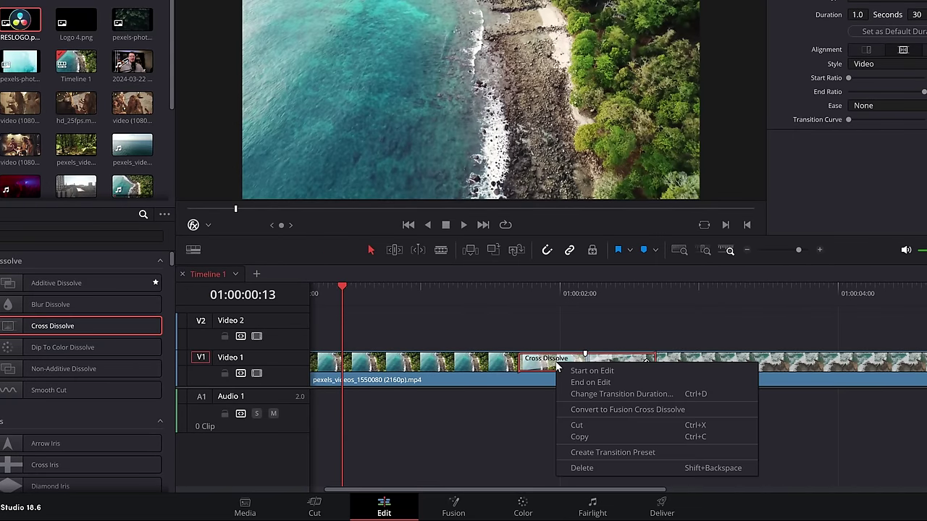
left_click(672, 411)
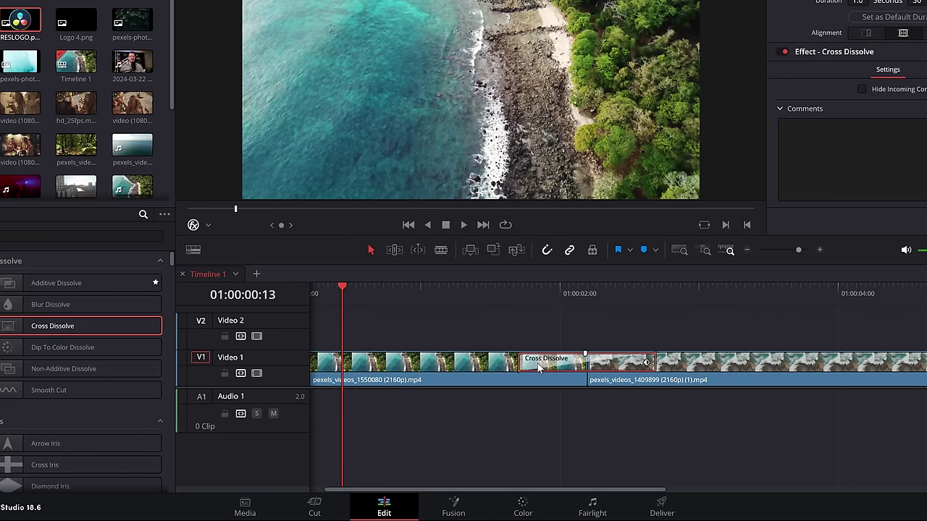
Step: Set the Fusion Dissolve1 operation to Erode, then preview it back on the Edit page
right_click(539, 367)
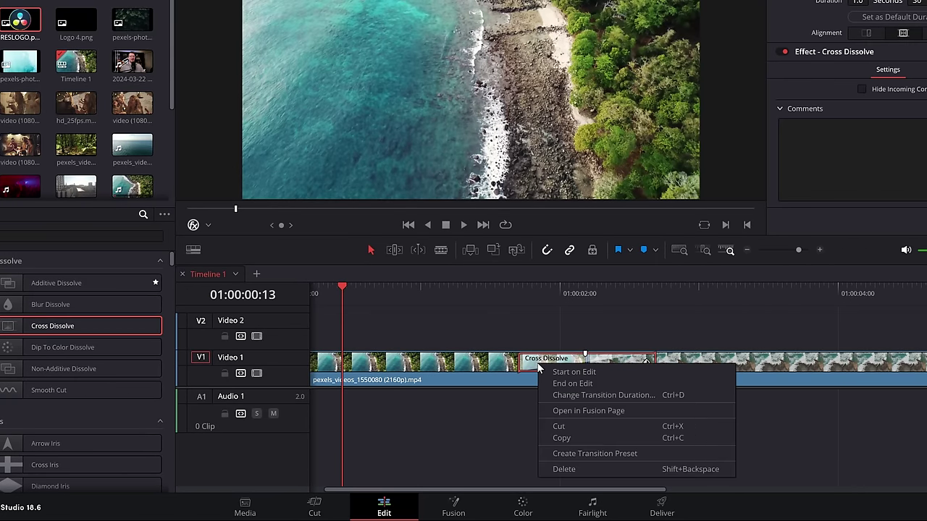
left_click(605, 411)
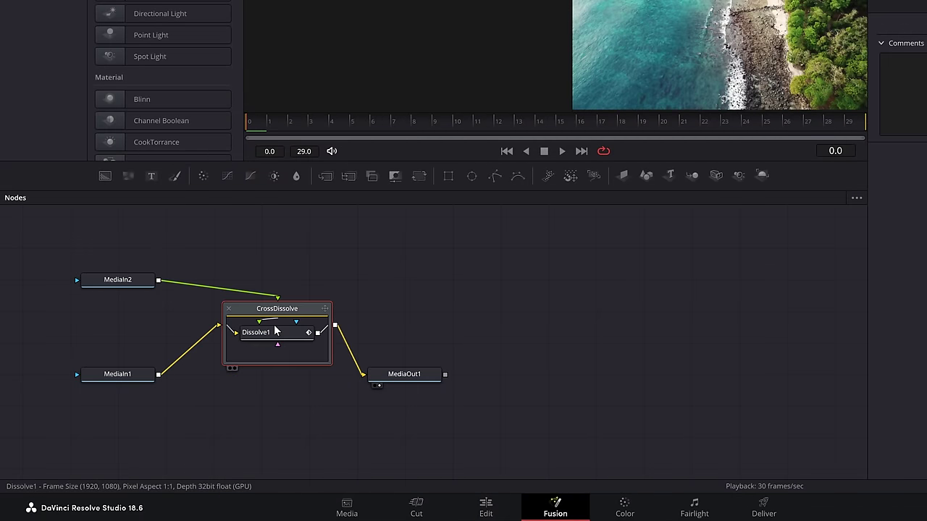
left_click(268, 335)
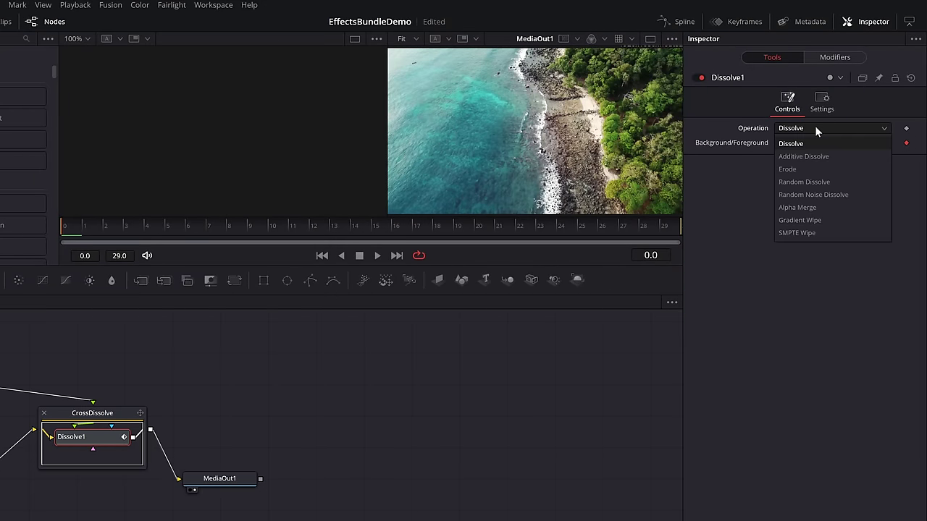
left_click(799, 169)
left_click(405, 511)
left_click(506, 326)
key("space")
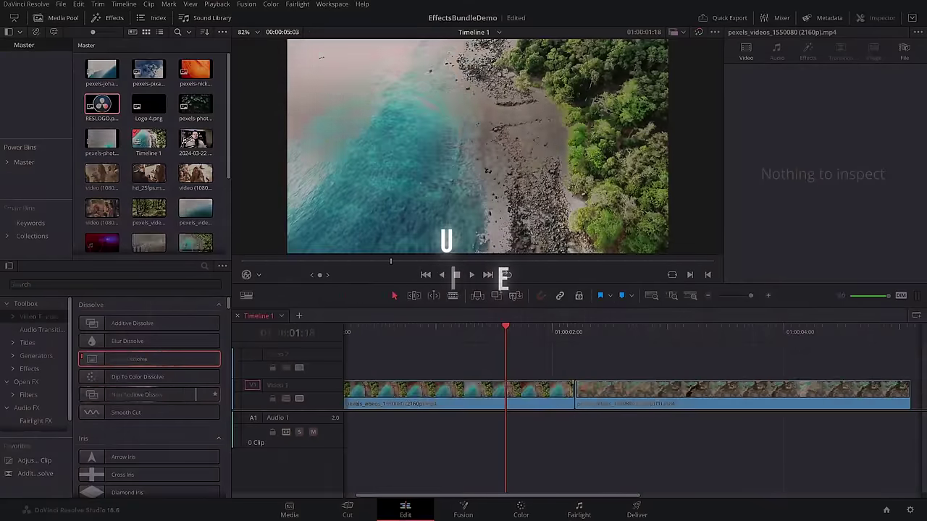
Step: Drop a Luma Wipe on the V1 cut between the ocean clips and preview it
scroll(175, 390, "down", 15)
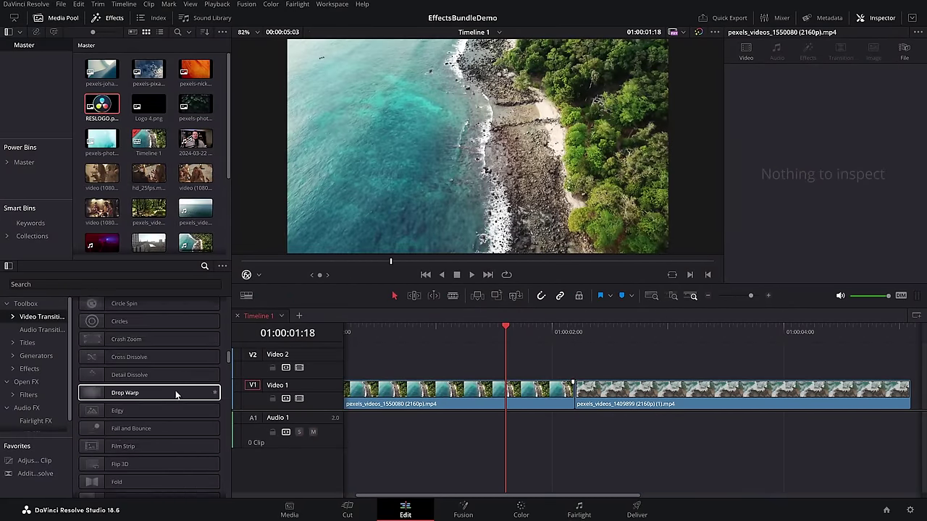
scroll(179, 387, "down", 5)
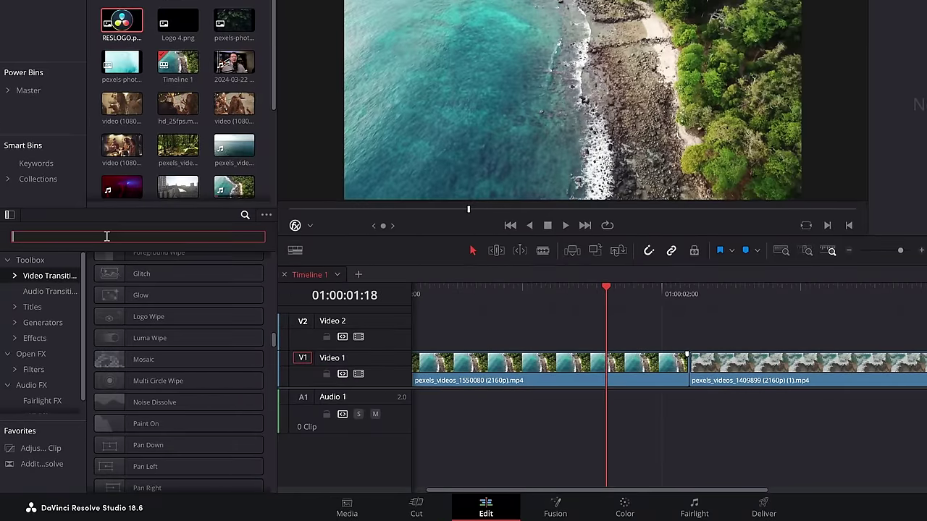
type("luma")
left_click_drag(120, 287, 688, 366)
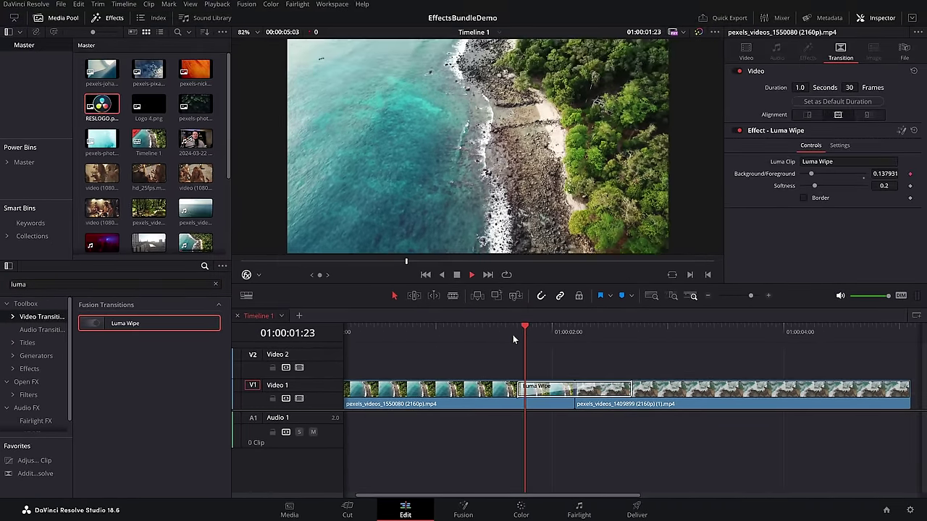
key("space")
left_click(513, 334)
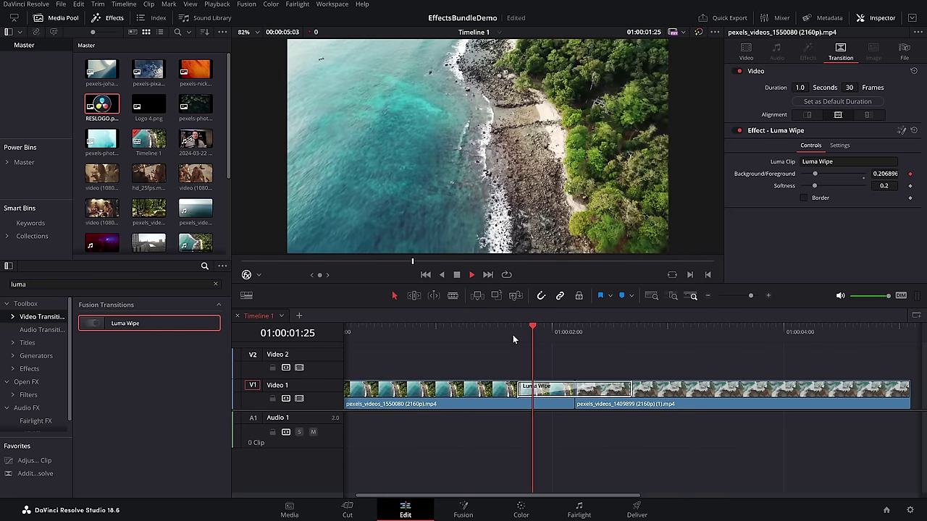
left_click(512, 335)
key("space")
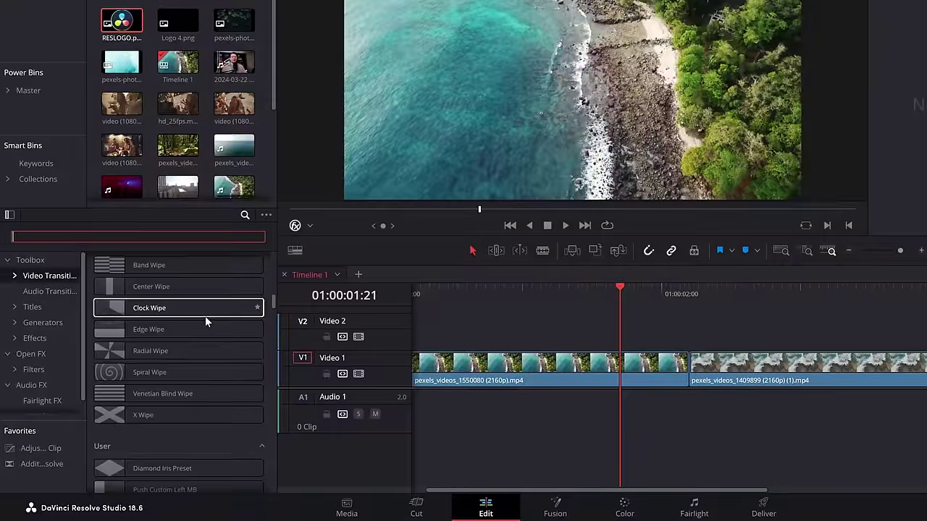
Step: Place a Block Glitch transition on the V1 clip junction and preview it
scroll(205, 320, "down", 6)
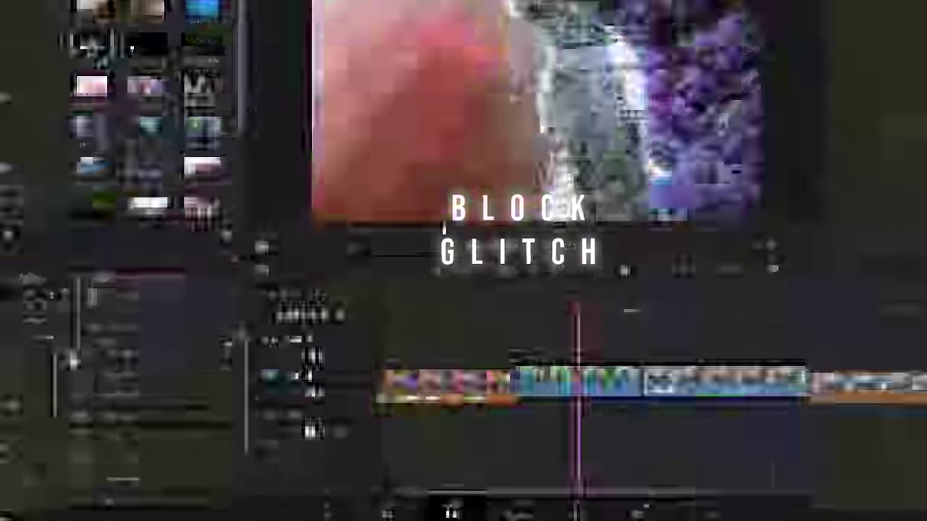
left_click_drag(150, 334, 679, 366)
key("space")
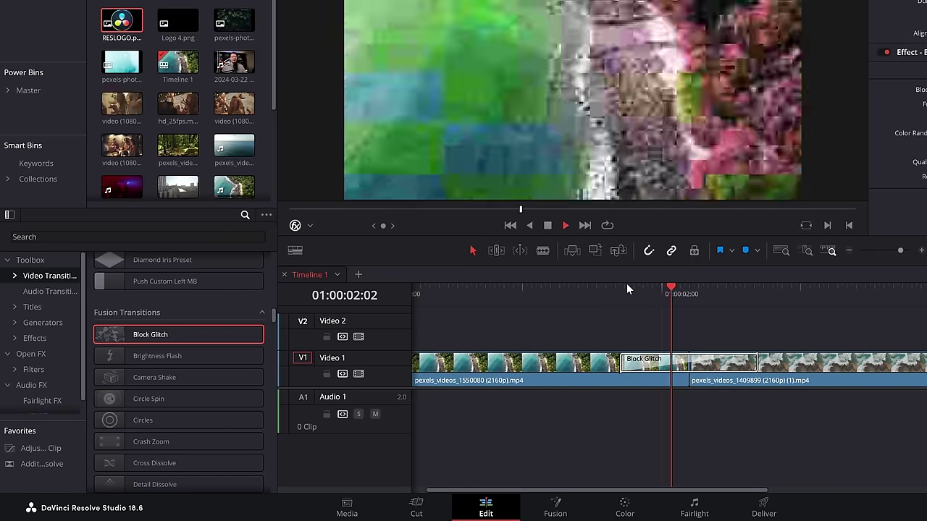
left_click(620, 294)
key("space")
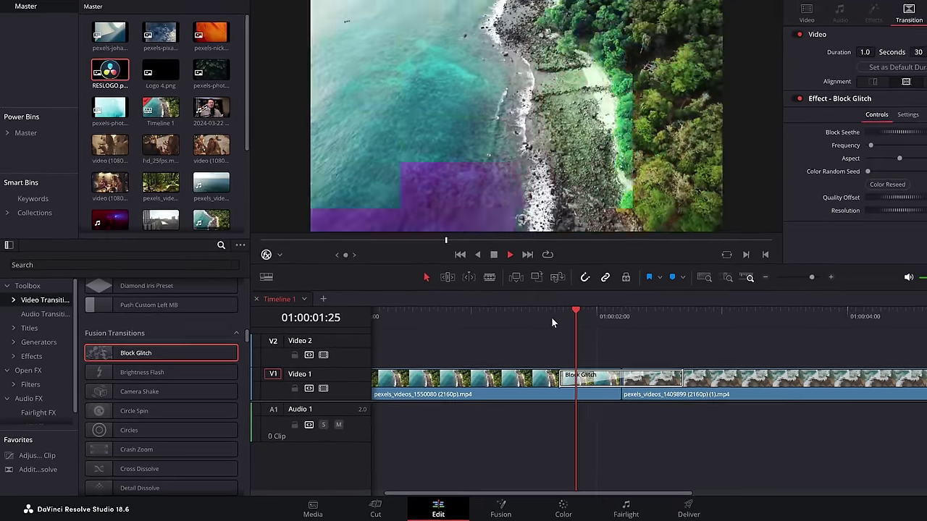
key("space")
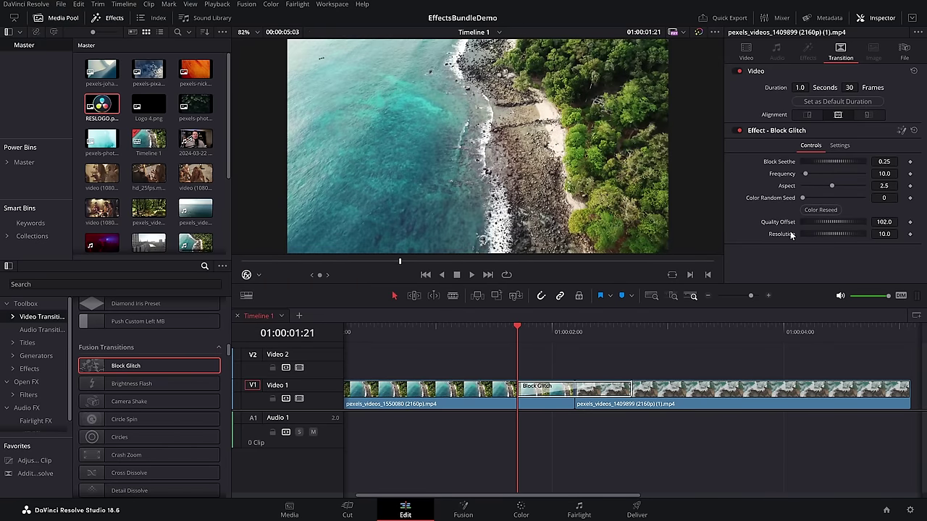
Step: Delete the Block Glitch and preview the Camera Shake transition on the cut
key("space")
key("space")
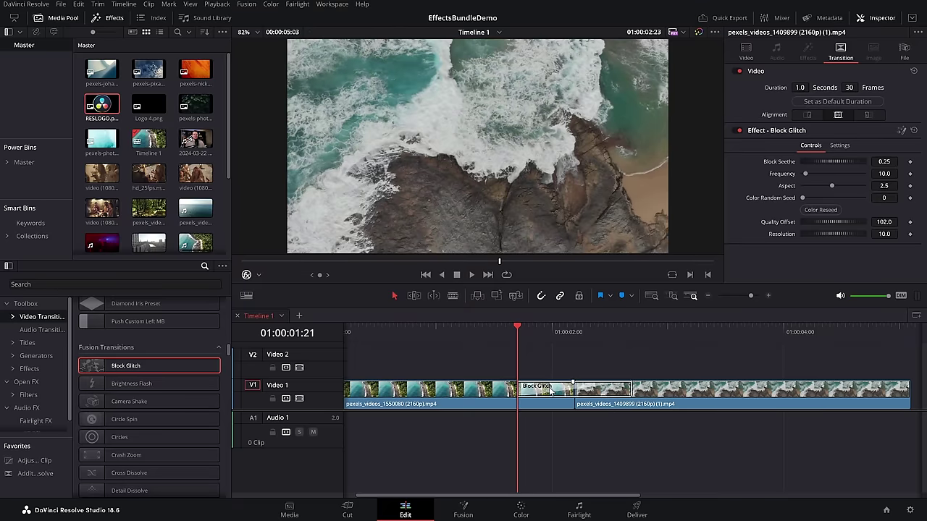
key("Delete")
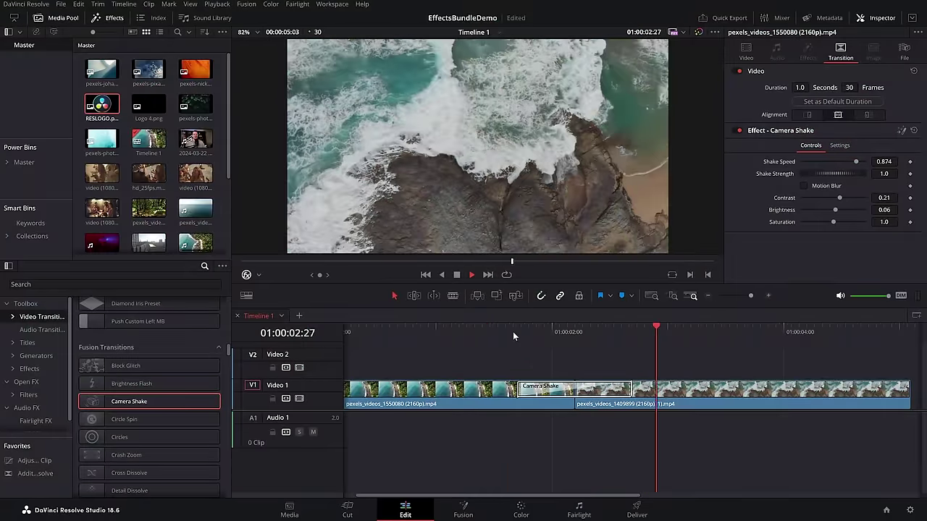
left_click(498, 327)
key("space")
key("space")
key("space")
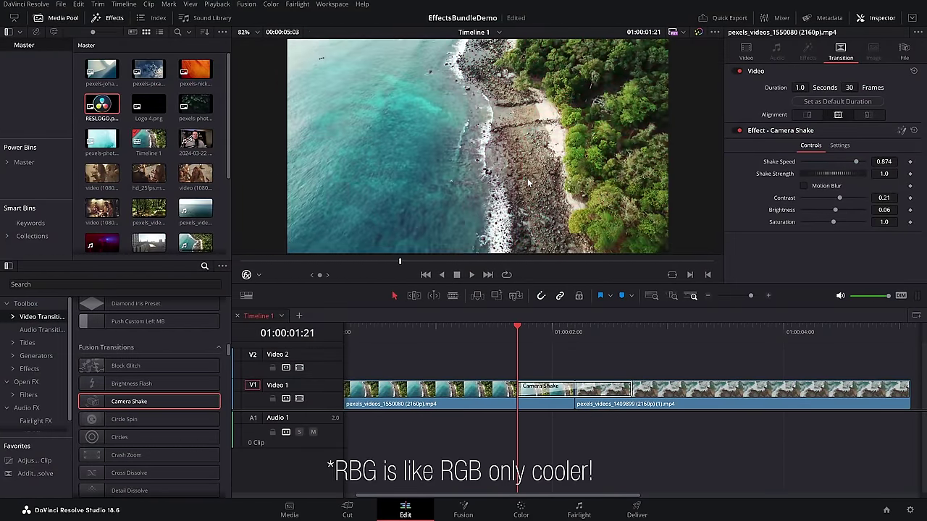
key("space")
key("space")
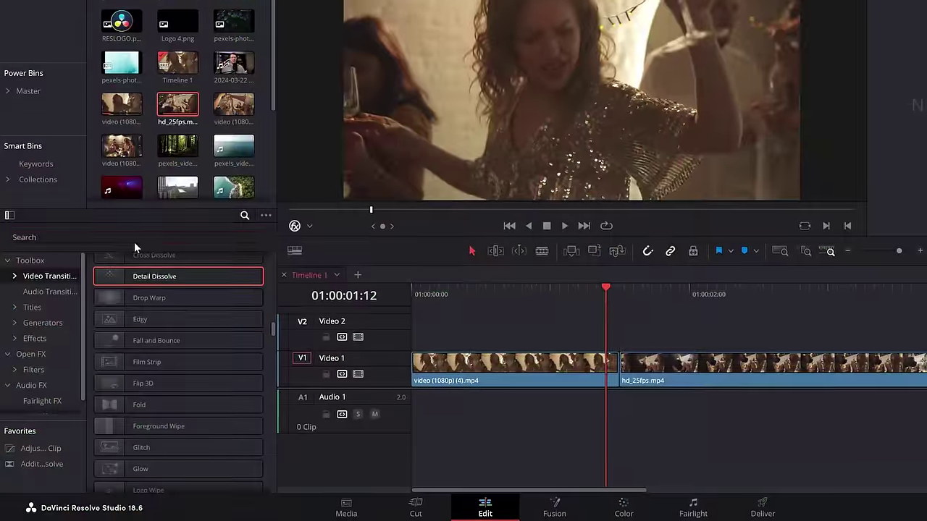
Step: Add an RGB Splitter transition at the cut between the party clips and preview it
left_click(132, 238)
type("rgb")
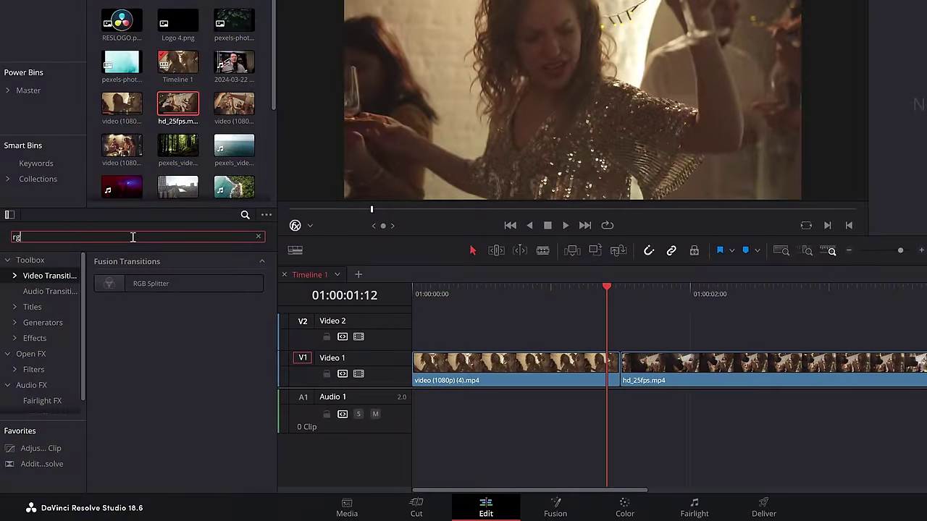
left_click_drag(130, 286, 627, 366)
left_click(553, 291)
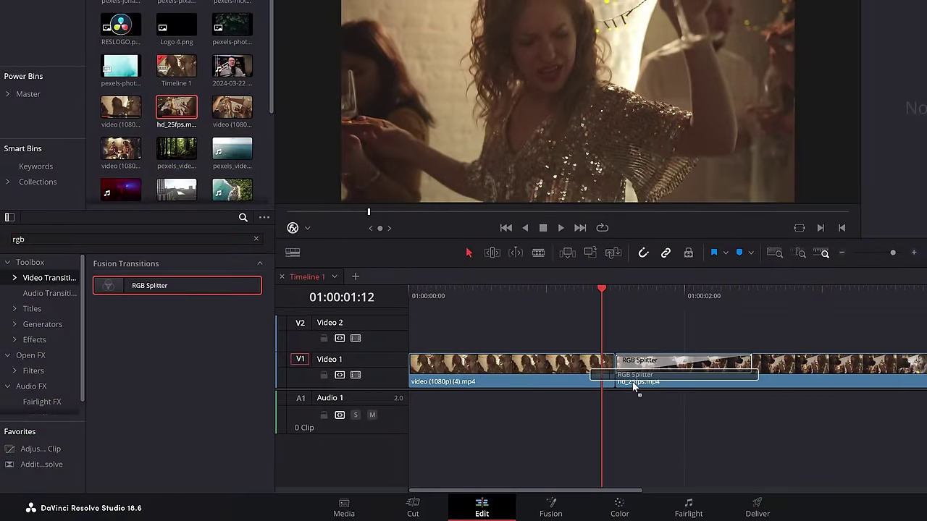
key("space")
left_click(442, 326)
left_click(442, 326)
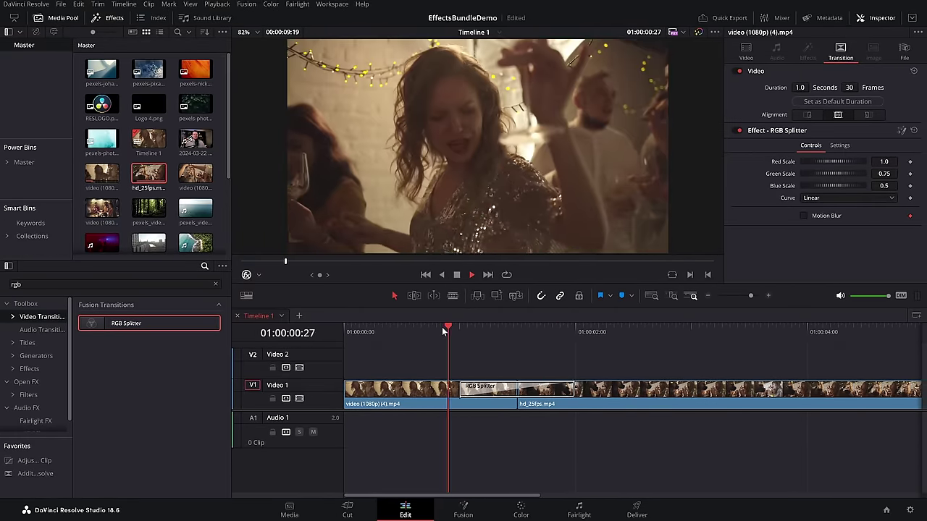
left_click(442, 327)
key("space")
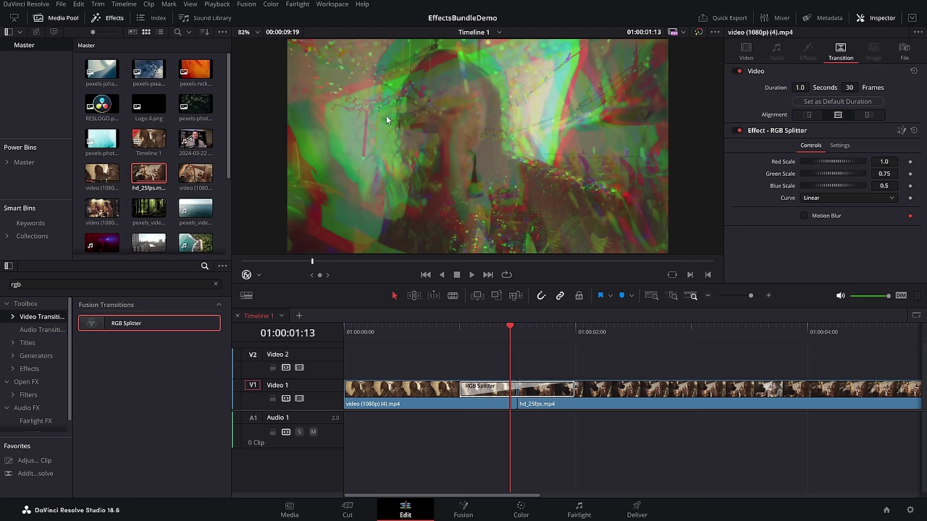
key("Left")
key("Left")
key("Left")
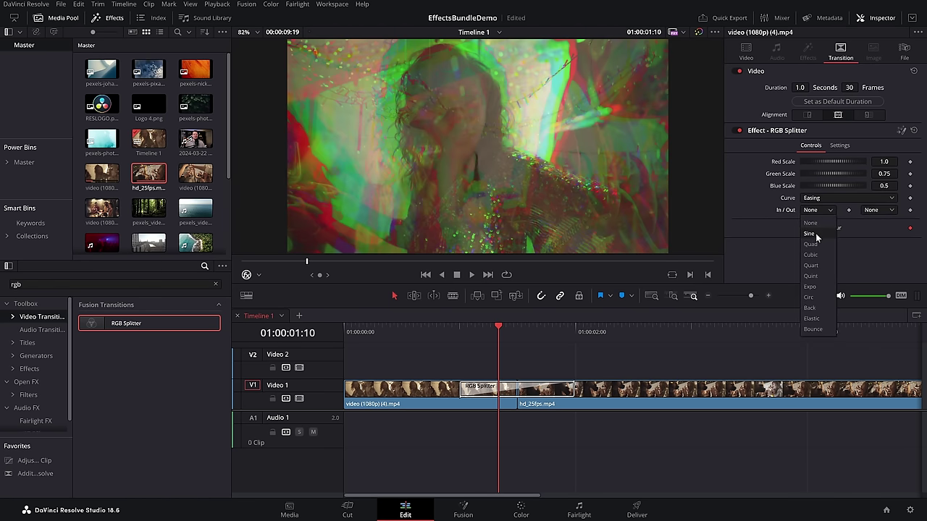
Step: Set the RGB Splitter curve to Easing with Sine in and out, then play it
left_click(809, 233)
left_click(877, 210)
left_click(869, 233)
left_click(446, 328)
key("space")
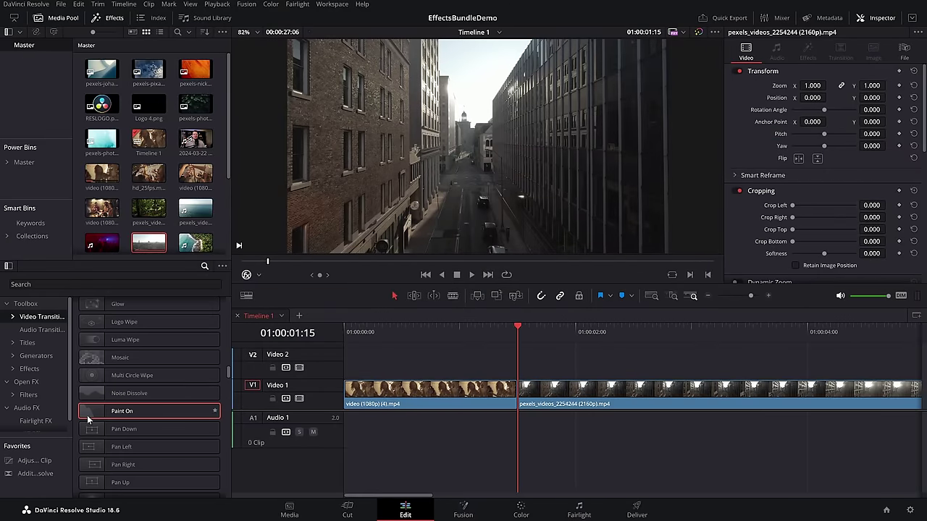
Step: Drop Paint On onto the party-to-street cut, play it, and show its Inspector settings
left_click_drag(87, 419, 174, 413)
left_click_drag(505, 387, 506, 388)
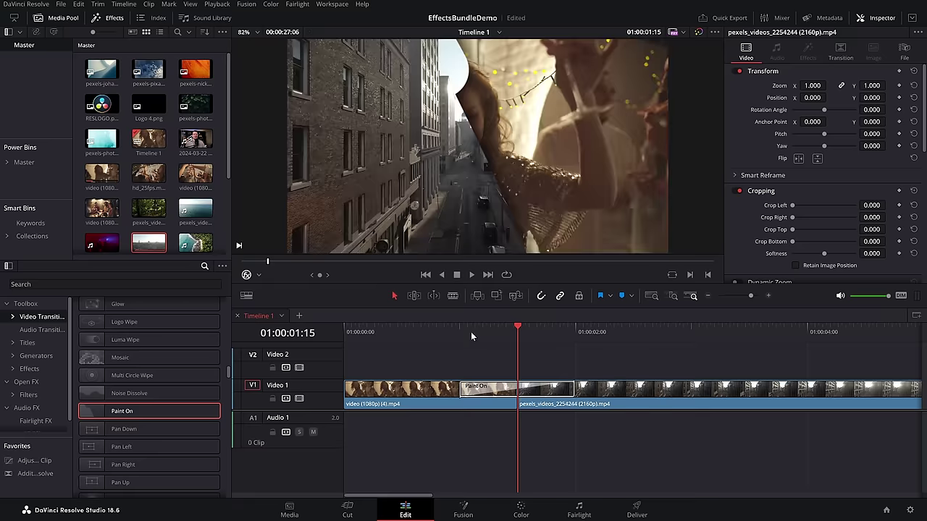
left_click(462, 332)
key("space")
key("space")
left_click(565, 391)
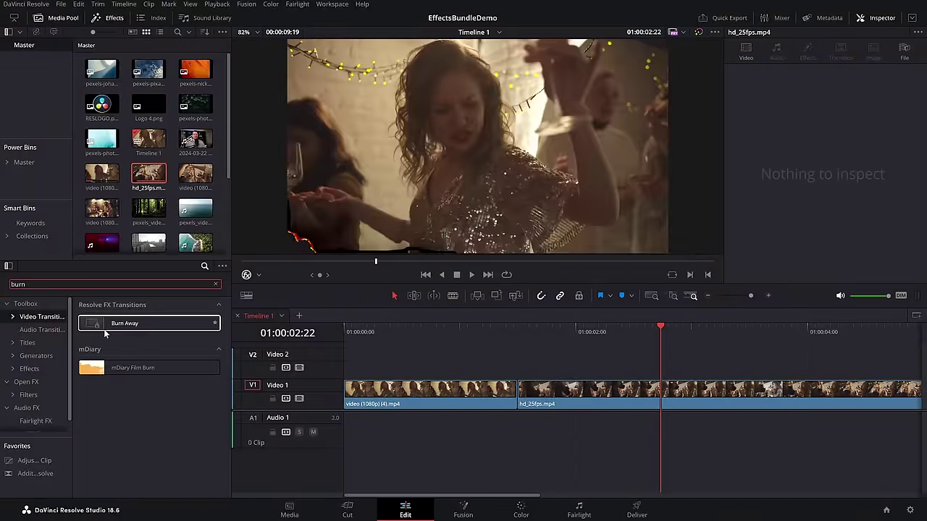
Step: Put a Burn Away transition on the cut between the party clips and preview it
left_click_drag(94, 324, 609, 384)
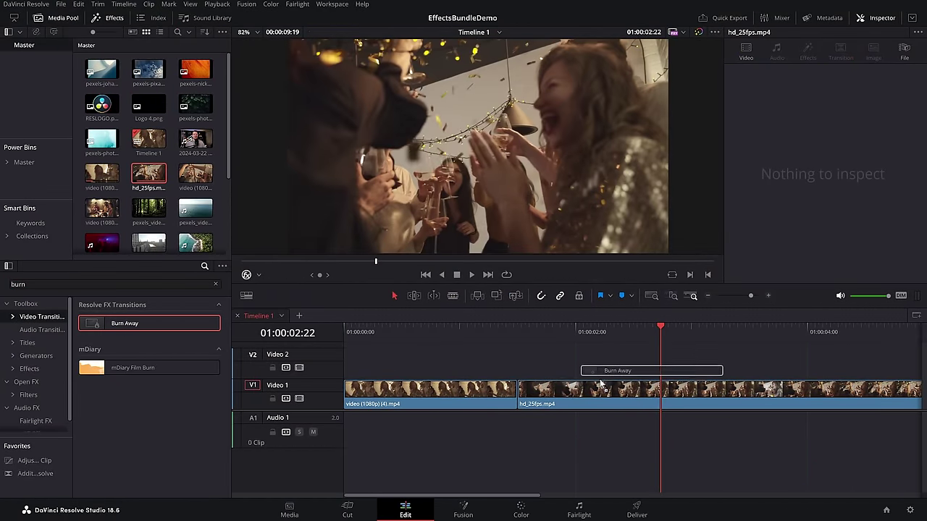
left_click_drag(521, 392, 521, 392)
left_click(437, 327)
key("space")
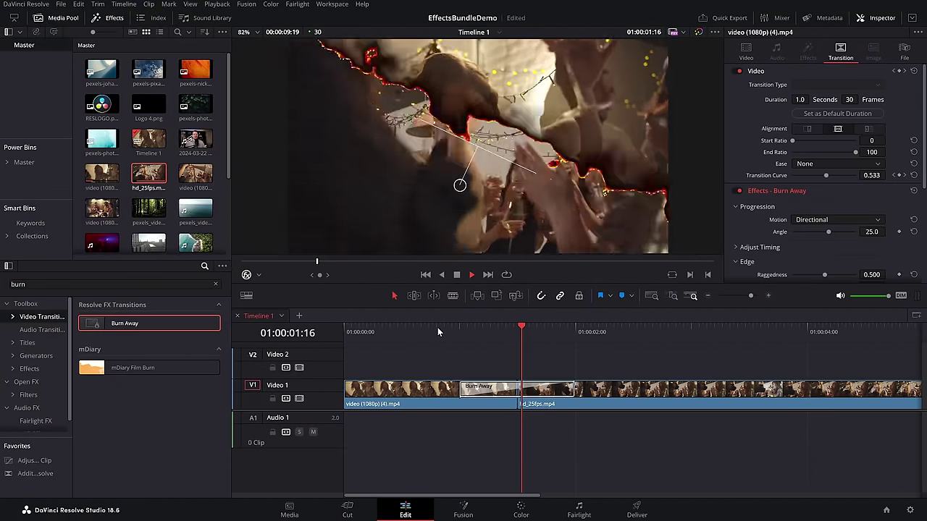
left_click(437, 327)
key("space")
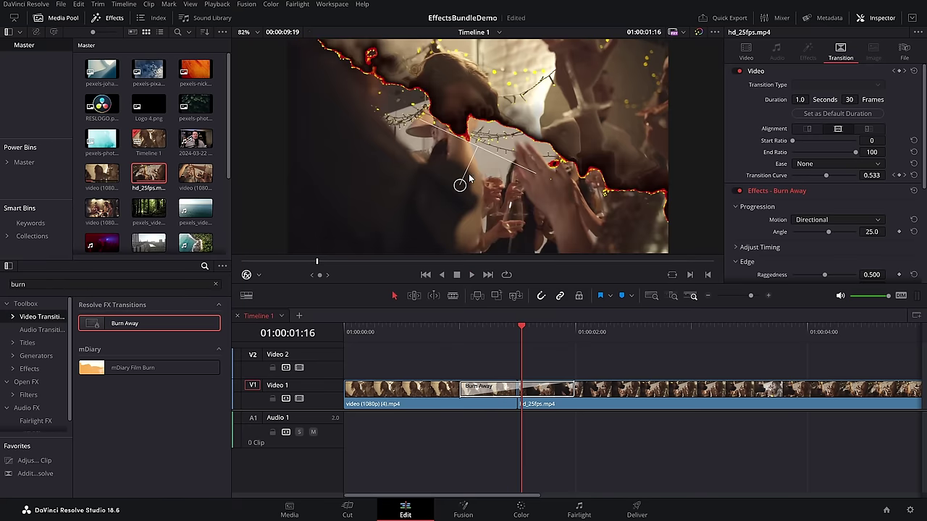
Step: Rotate the Burn Away edge to an Angle of -57.4 and review the Appearance controls
mouse_move(459, 187)
left_mouse_down()
mouse_move(507, 177)
mouse_move(481, 153)
left_mouse_up()
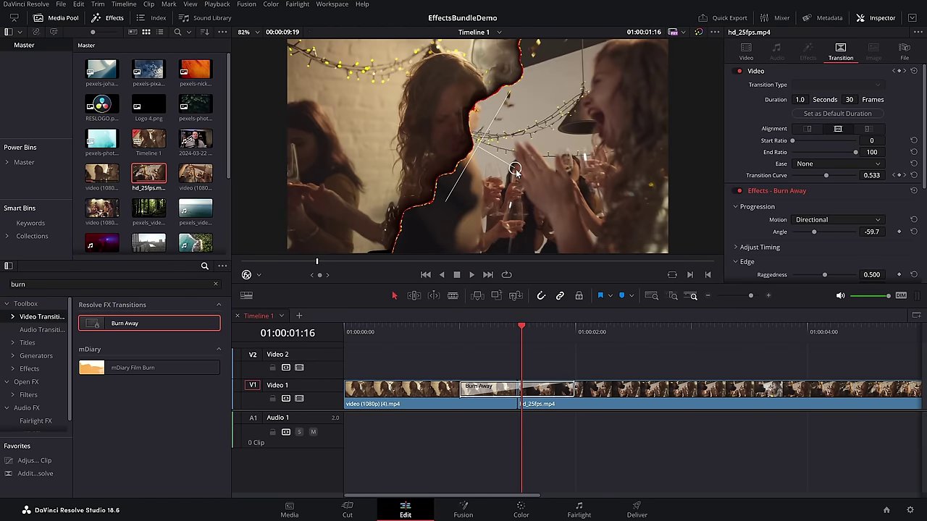
left_click_drag(515, 171, 518, 182)
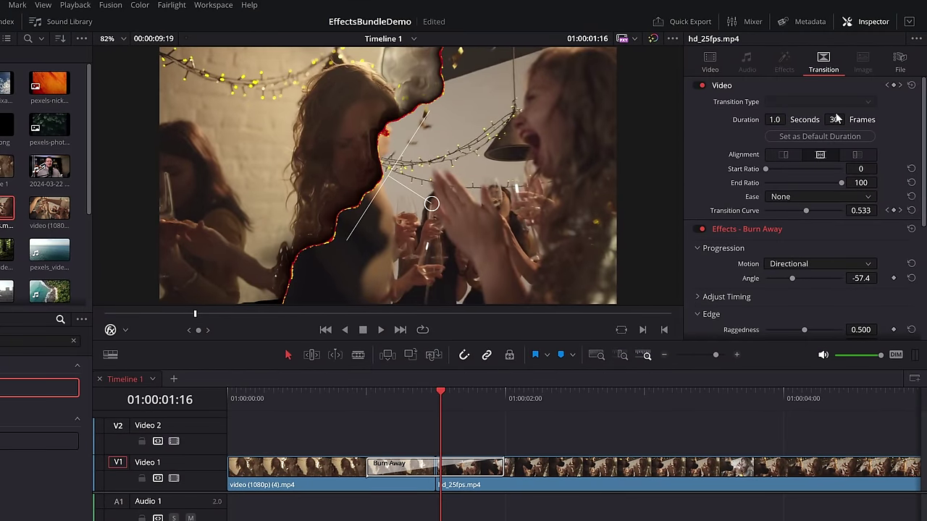
scroll(836, 119, "down", 2)
scroll(781, 286, "down", 4)
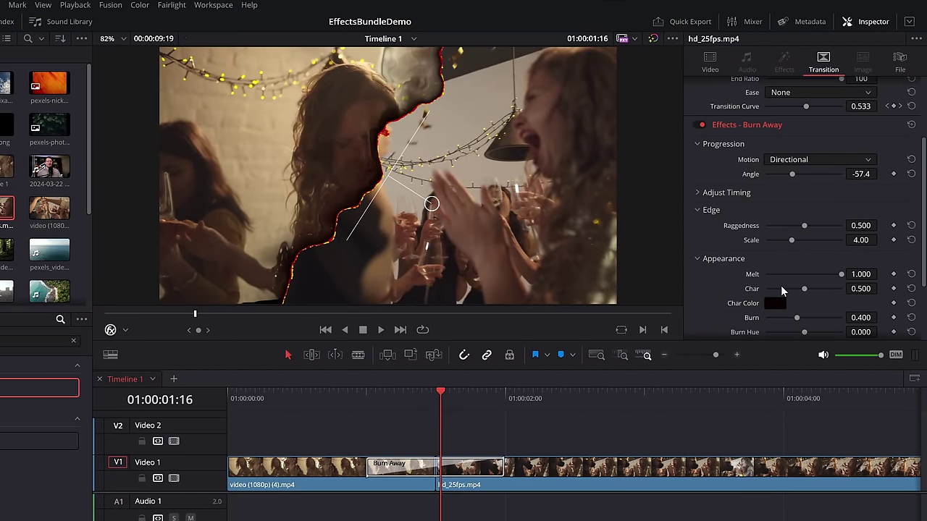
scroll(757, 269, "down", 4)
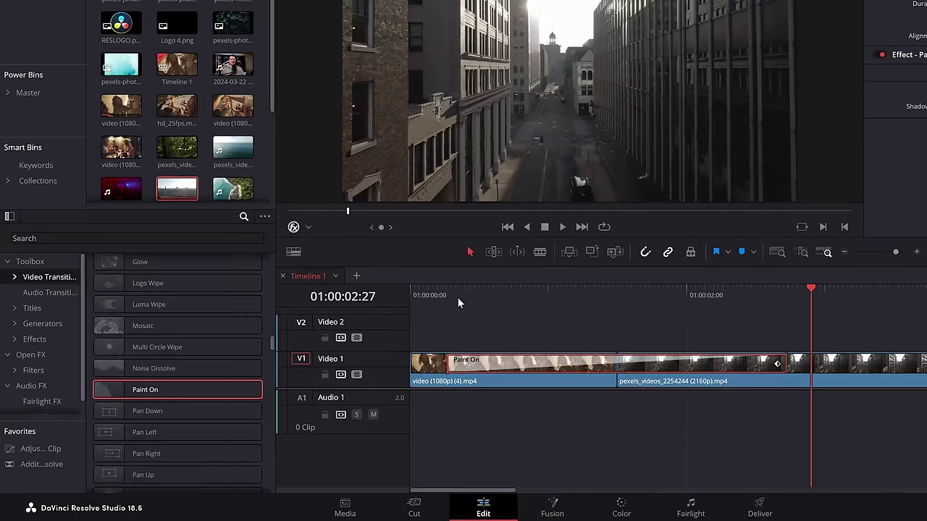
Step: Save the Paint On transition as Paint On Preset, then delete it from the cut
right_click(543, 361)
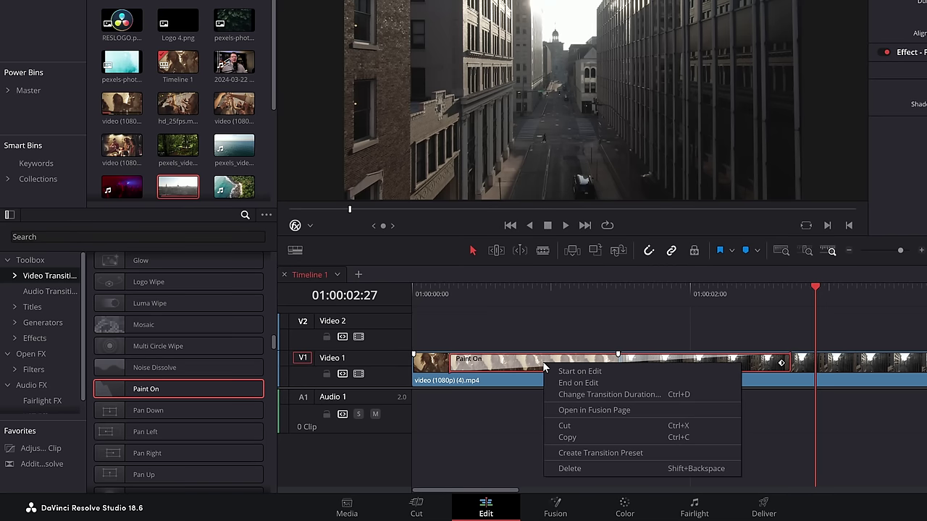
left_click(601, 453)
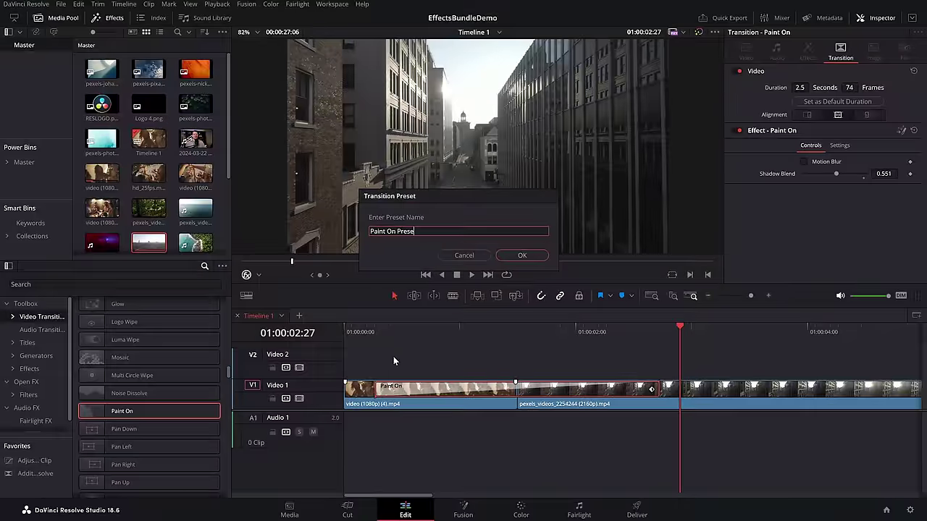
left_click(522, 255)
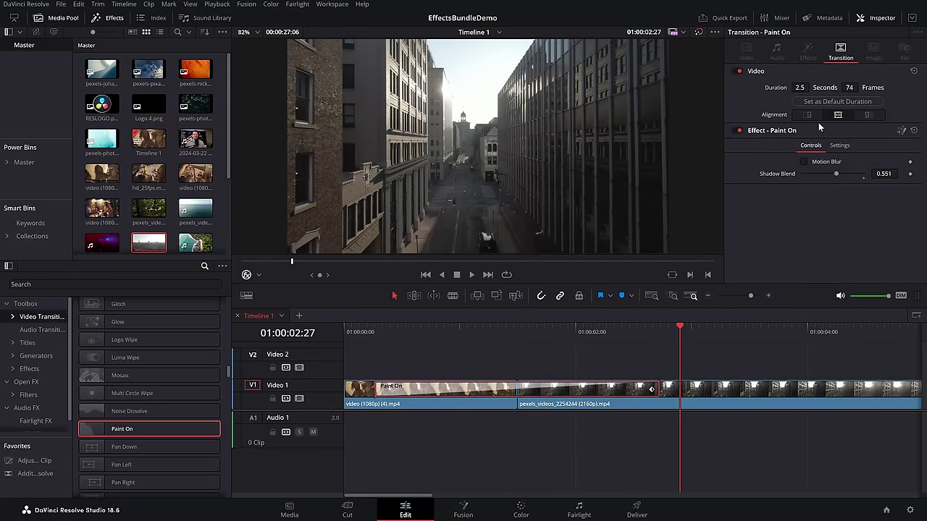
key("Delete")
Step: Apply Paint On Preset from the User presets to the cut and play it back
scroll(131, 432, "down", 10)
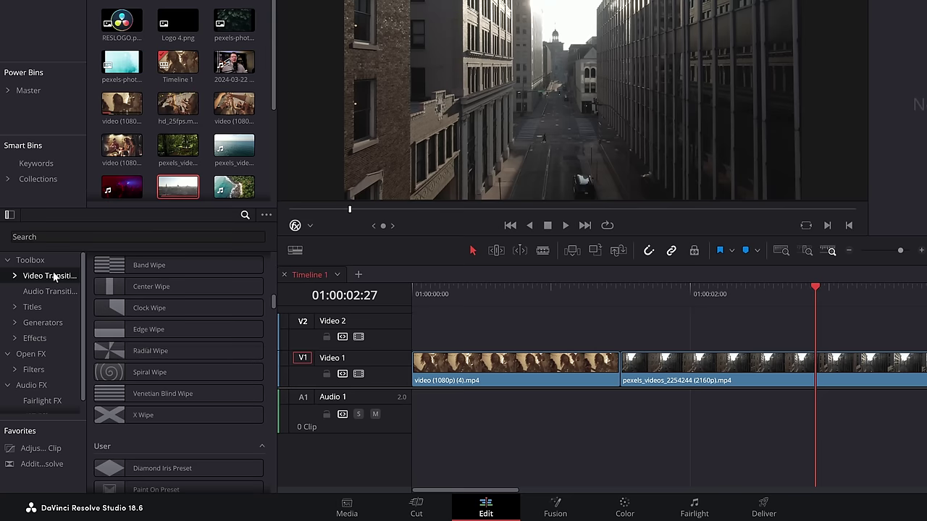
scroll(175, 371, "down", 2)
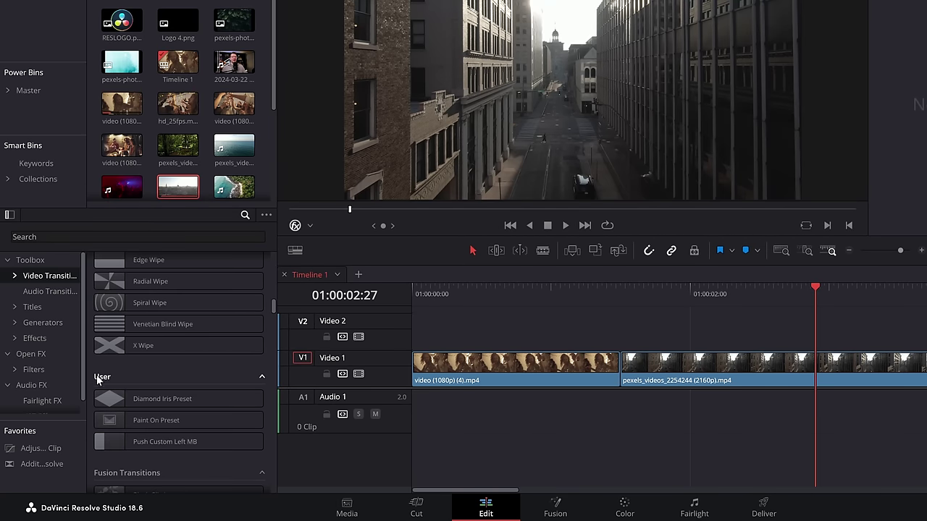
mouse_move(142, 424)
left_mouse_down()
mouse_move(374, 417)
mouse_move(614, 364)
left_mouse_up()
left_click(448, 290)
key("space")
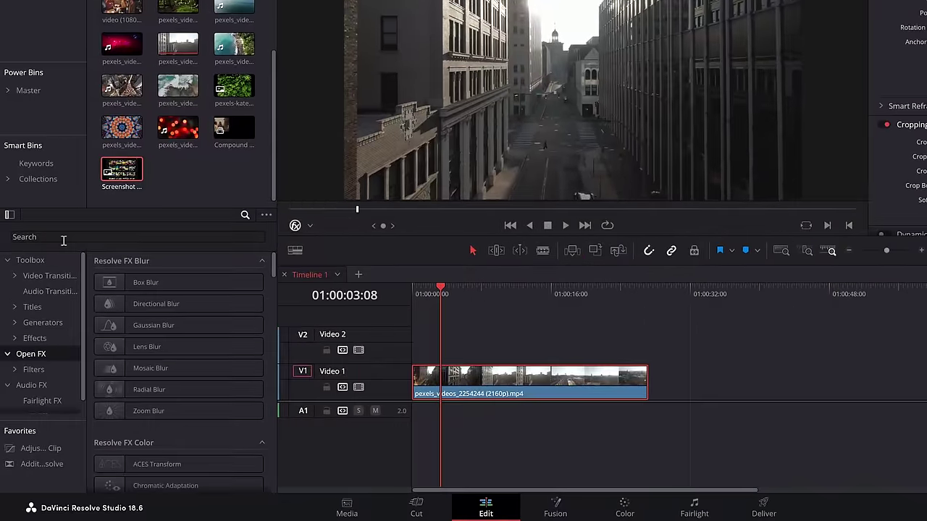
Step: Apply the Tilt-Shift Blur effect to the city street clip on V1
left_click(64, 239)
type("tilt")
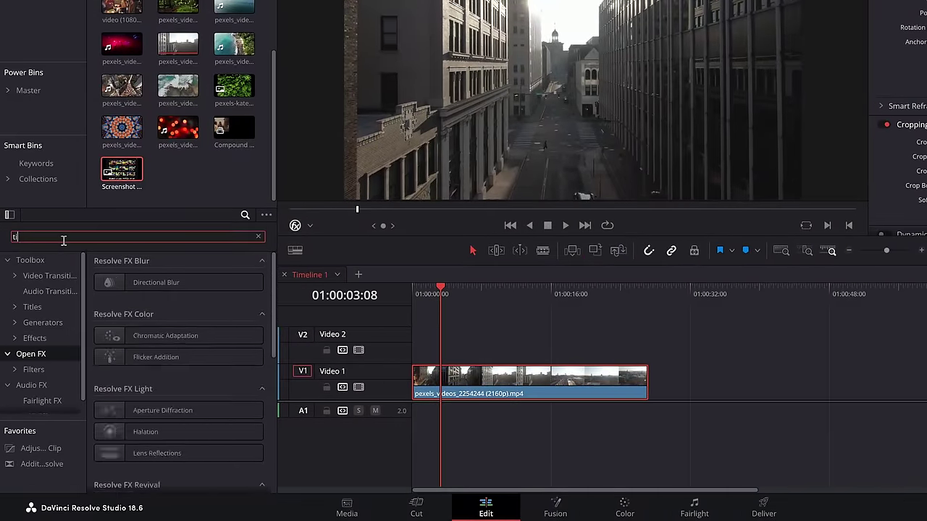
left_click(138, 283)
left_click_drag(138, 283, 516, 377)
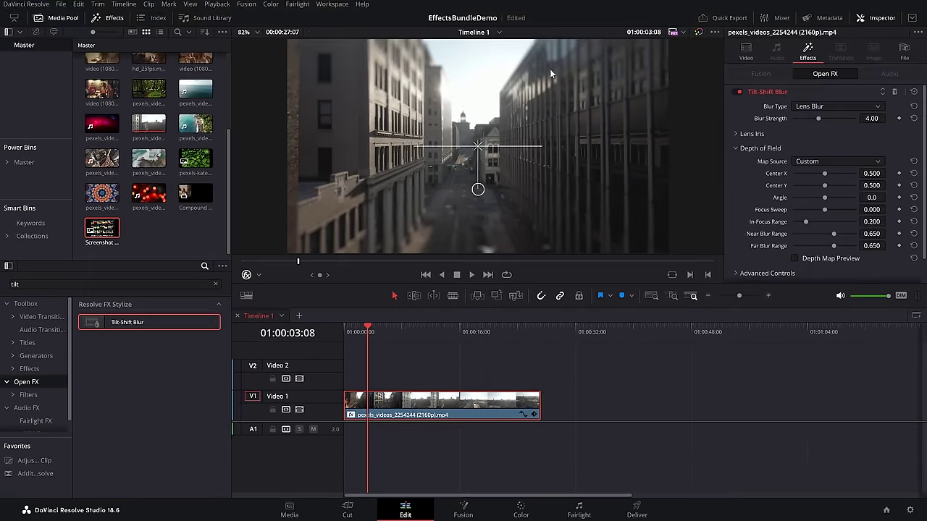
Step: Enable the Open FX Overlay and move the focus centre up to 0.413, 0.791
left_click(259, 278)
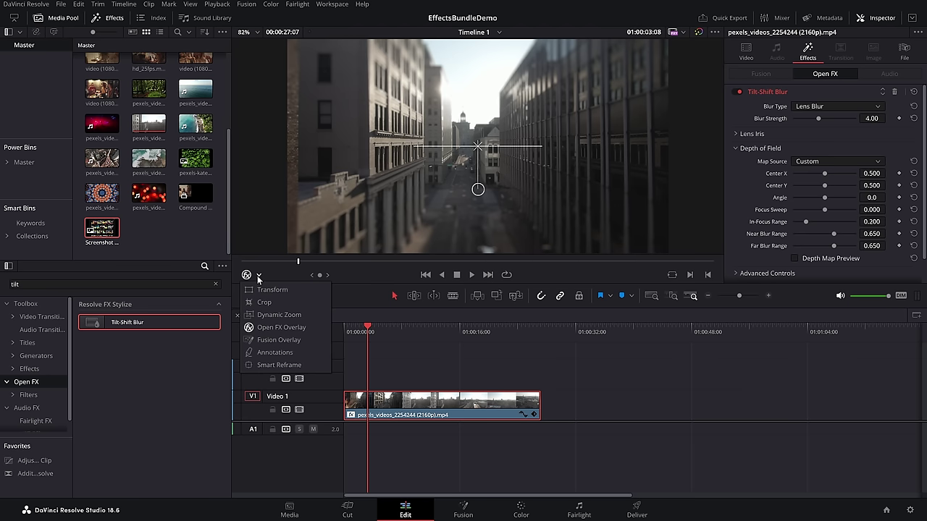
left_click(266, 328)
left_click_drag(487, 147, 377, 101)
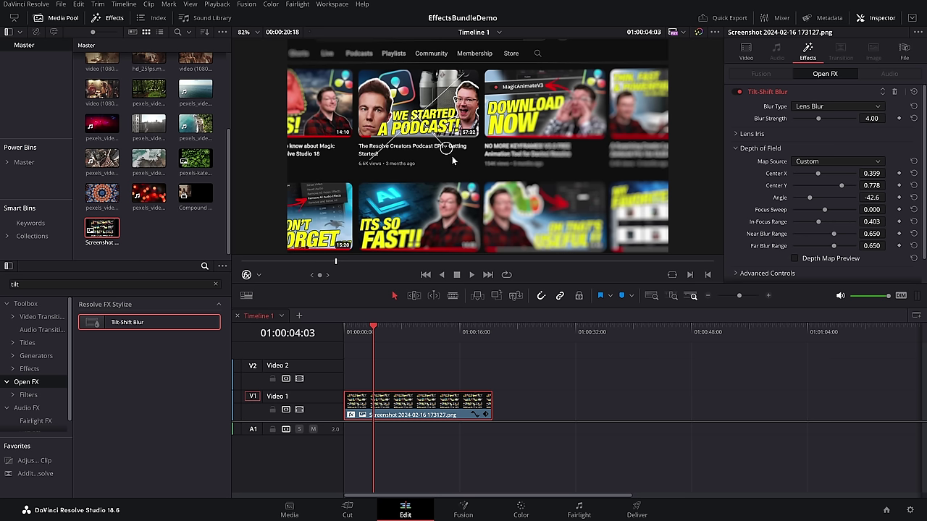
left_click_drag(451, 155, 460, 147)
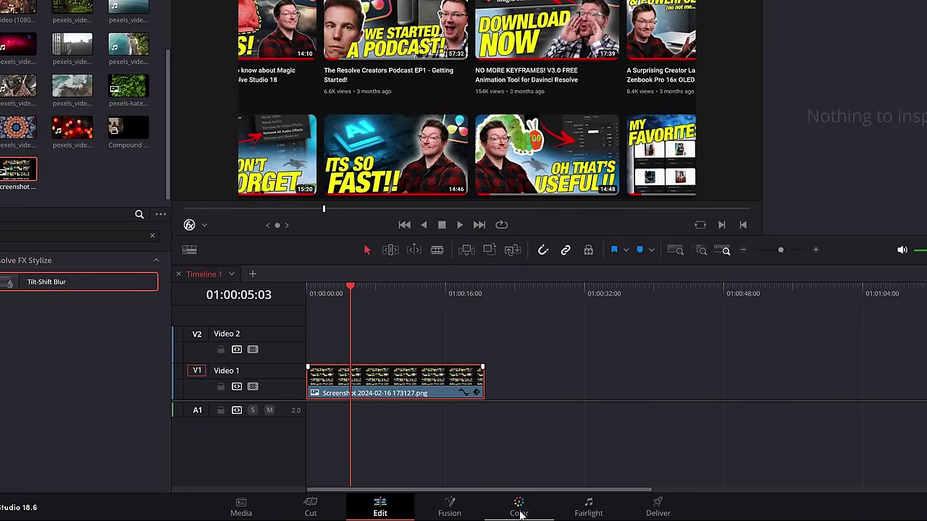
Step: On the Color page, add a Gaussian Blur and an inverted Linear window
left_click(519, 514)
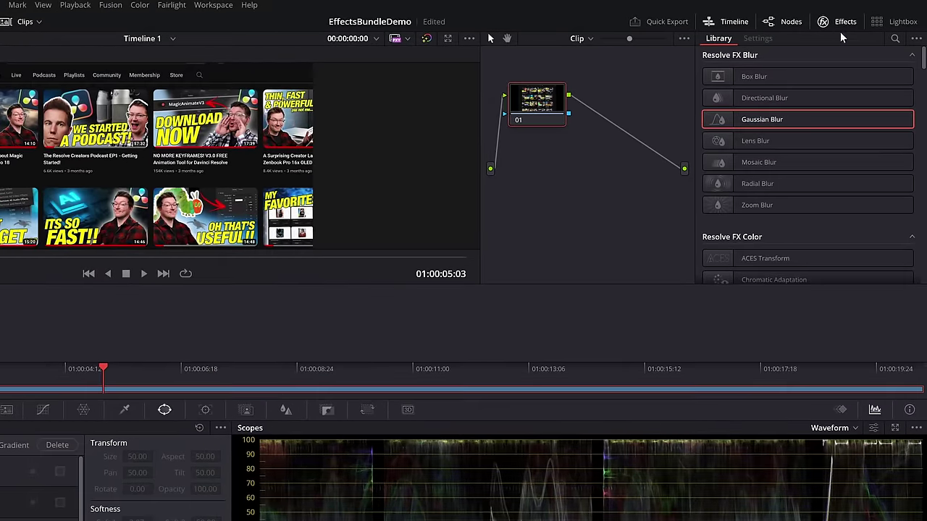
left_click_drag(790, 114, 579, 116)
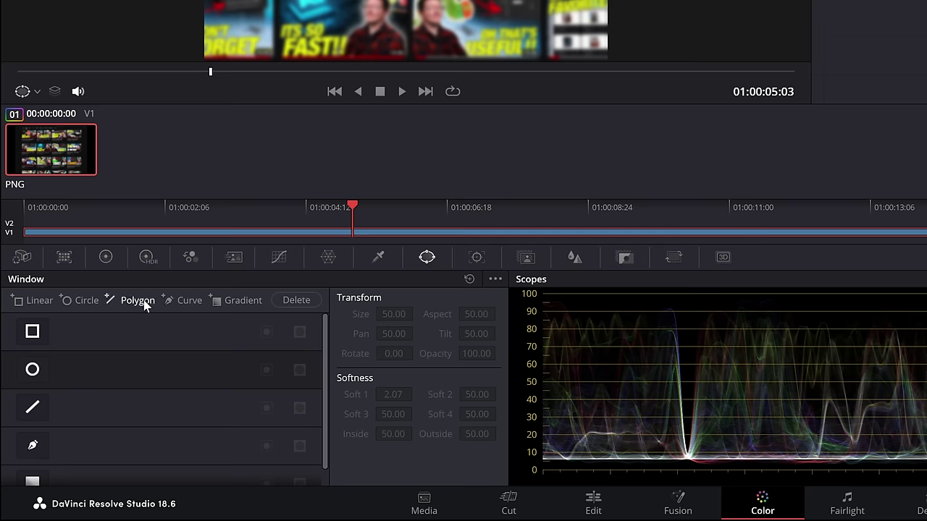
left_click(32, 332)
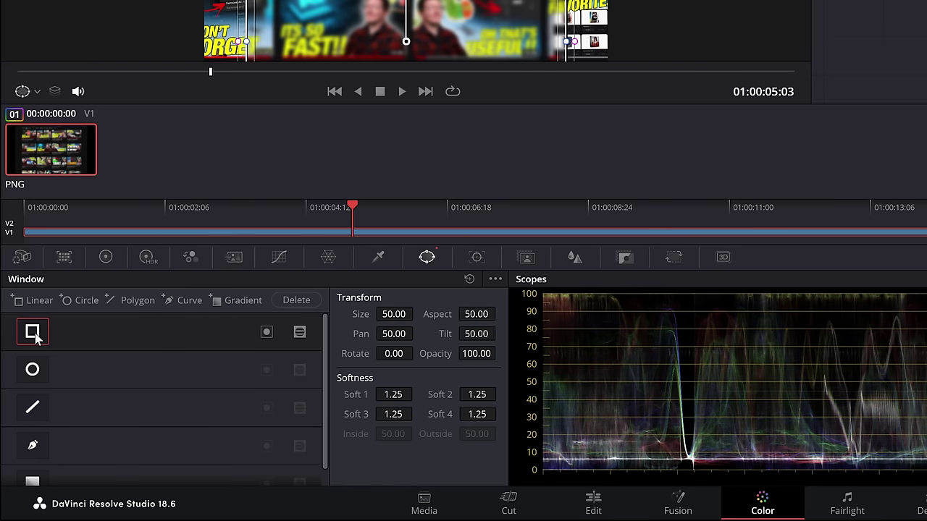
left_click(266, 332)
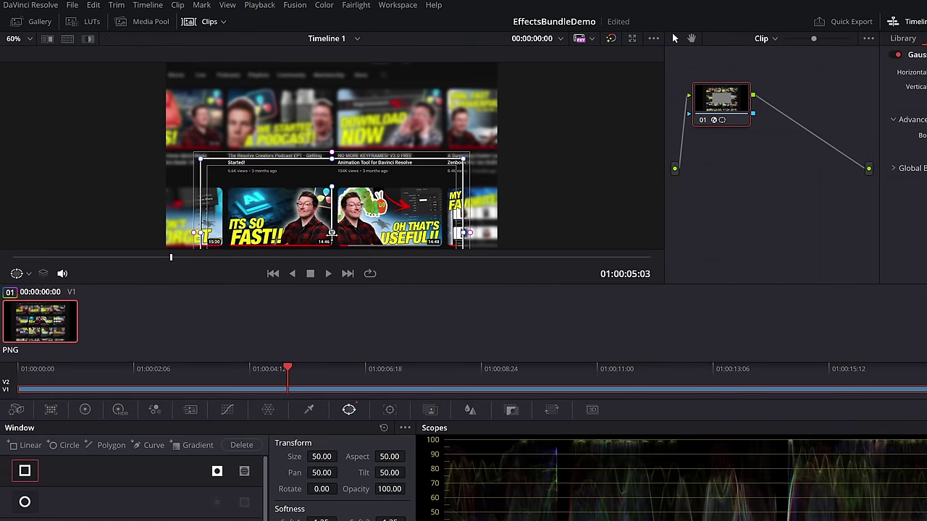
Step: Reshape the window into a soft, tilted band over the thumbnails, then return to Edit
left_click_drag(331, 233, 304, 154)
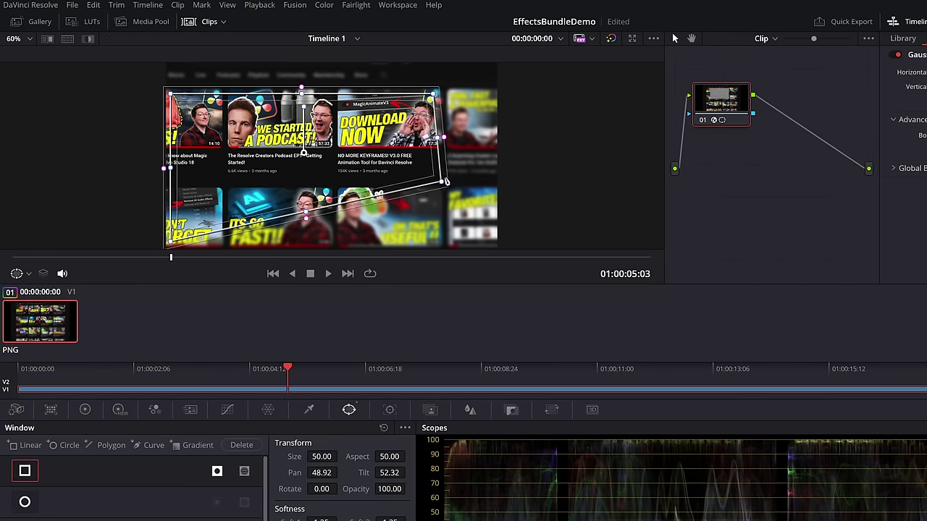
left_click_drag(168, 245, 109, 263)
left_click_drag(169, 92, 93, 165)
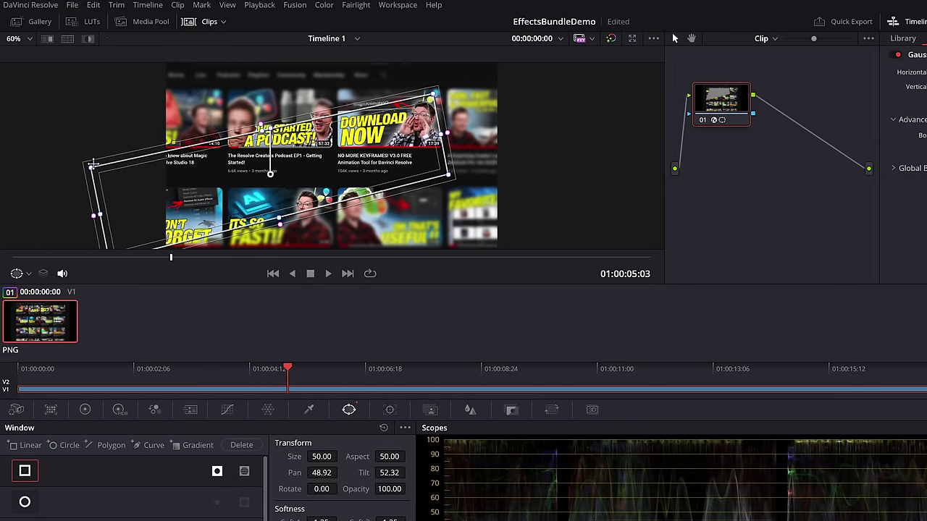
left_click_drag(435, 93, 500, 64)
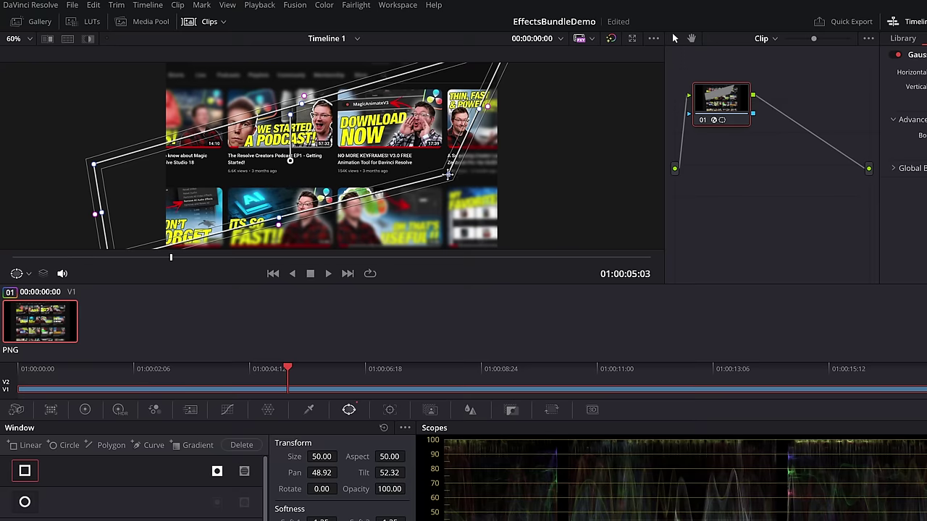
left_click_drag(449, 174, 592, 113)
left_click_drag(355, 200, 358, 201)
left_click_drag(296, 100, 290, 85)
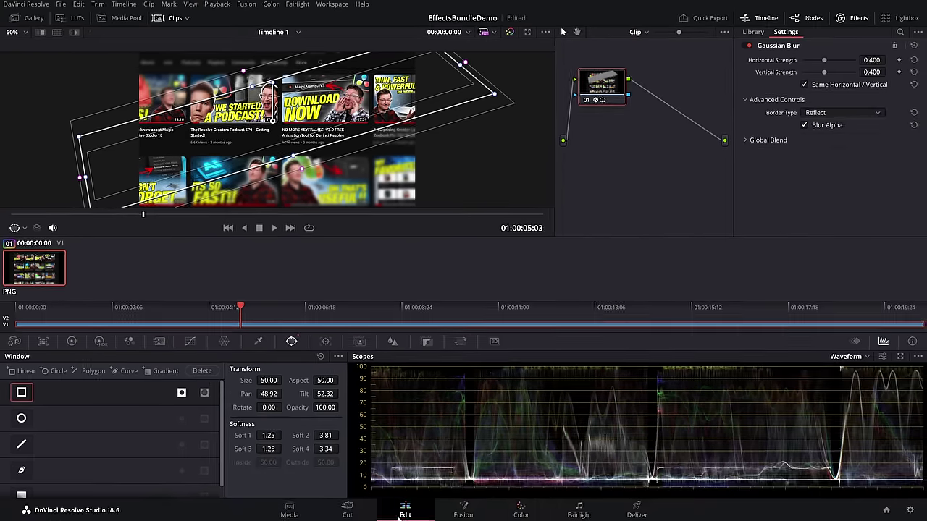
key("shift+4")
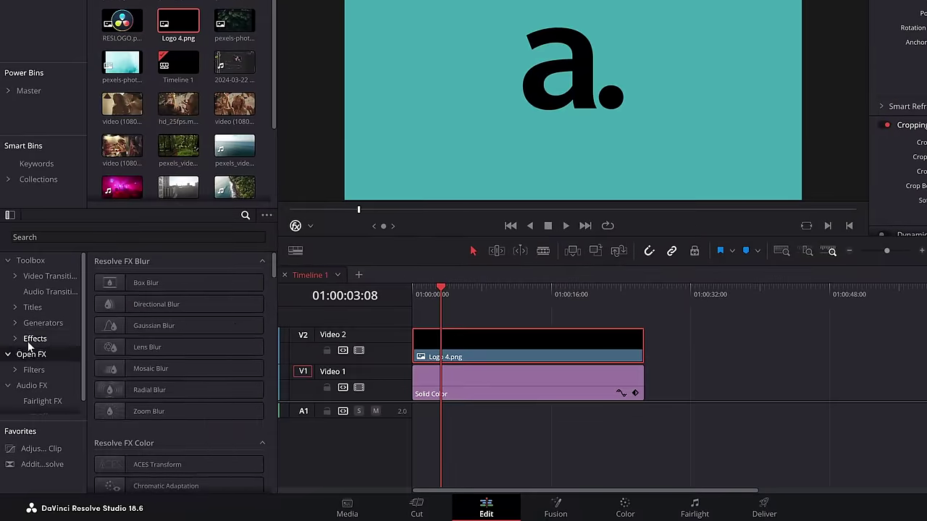
Step: Apply the Paper Edge effect to the Logo 4.png clip
left_click(34, 338)
left_click(39, 241)
type("pap")
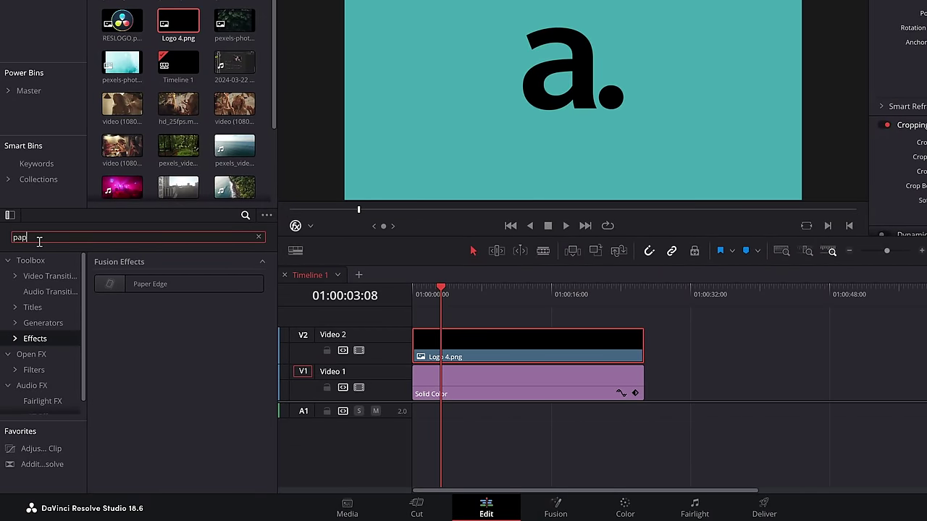
left_click_drag(100, 288, 481, 347)
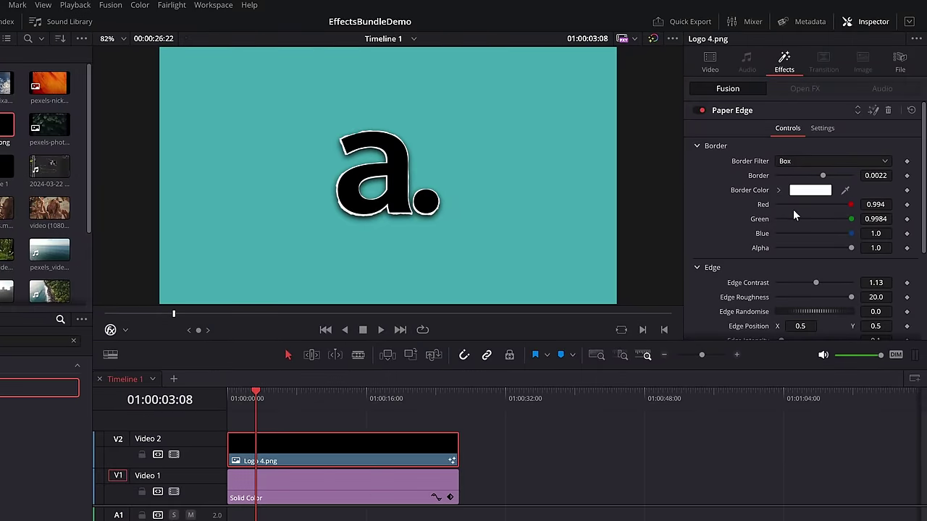
Step: Set Paper Edge roughness to 0 and reset the Shadow Offset to 0.5
scroll(819, 164, "down", 3)
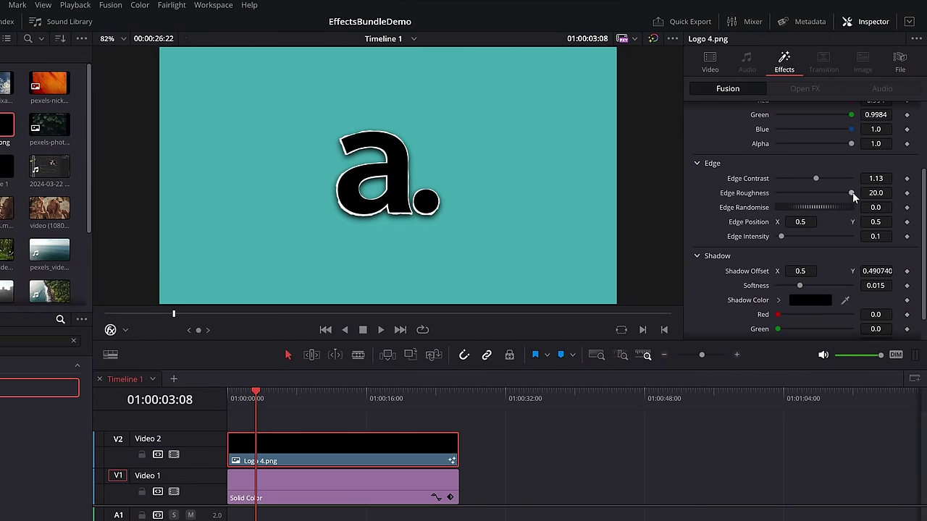
left_click_drag(853, 191, 713, 187)
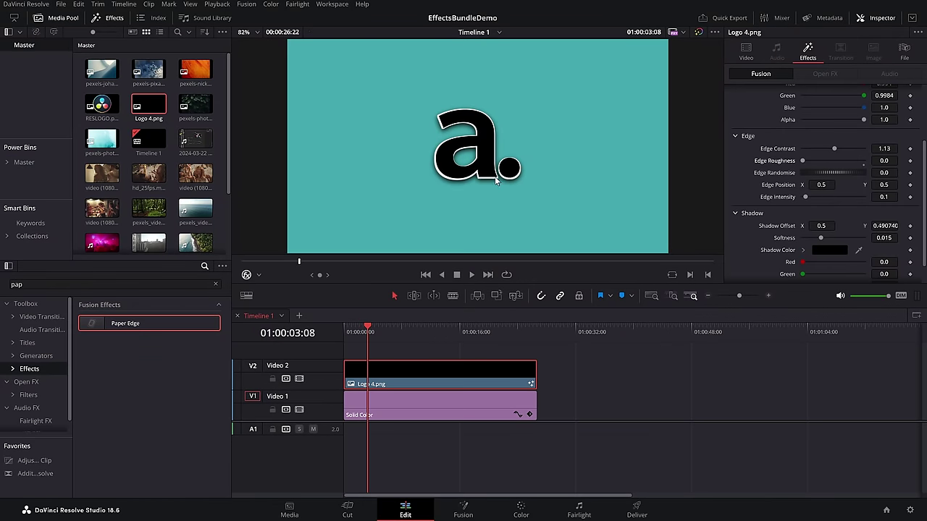
double_click(775, 226)
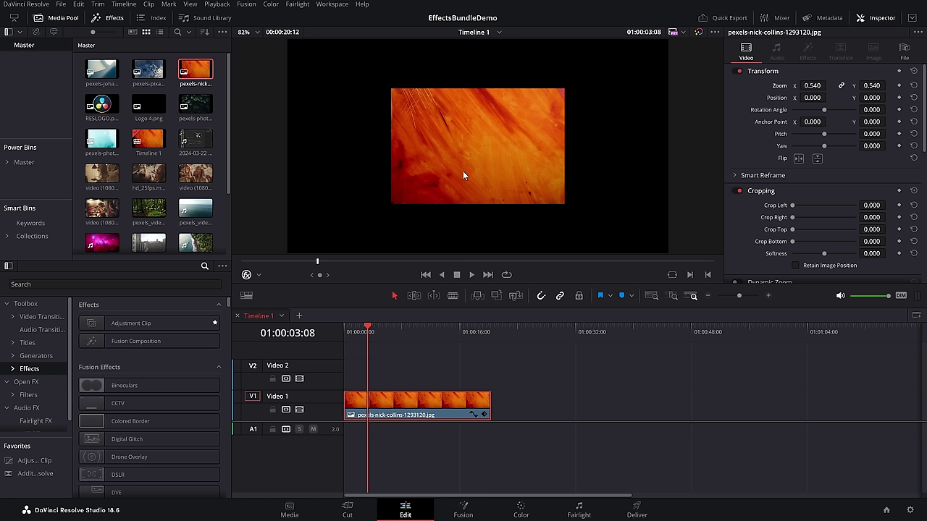
Step: Open the orange texture clip in Fusion and show the Edit templates
right_click(395, 402)
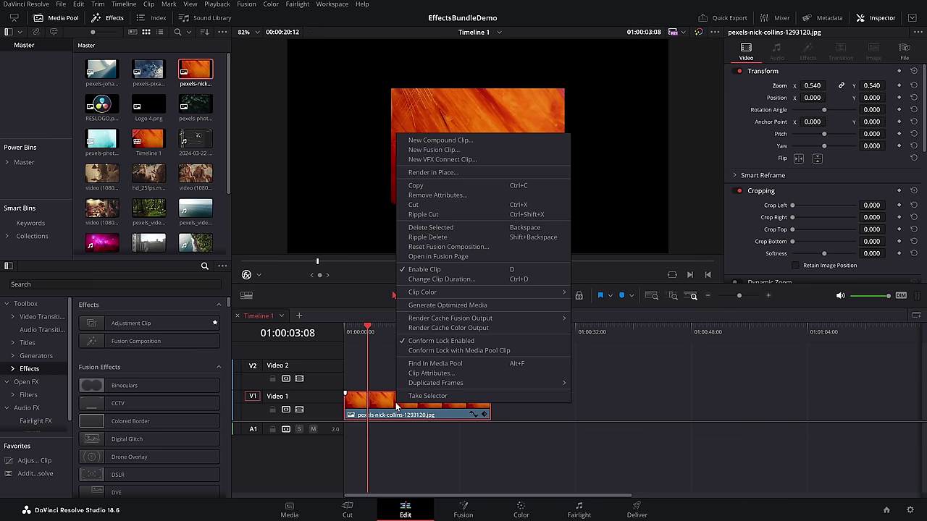
left_click(440, 256)
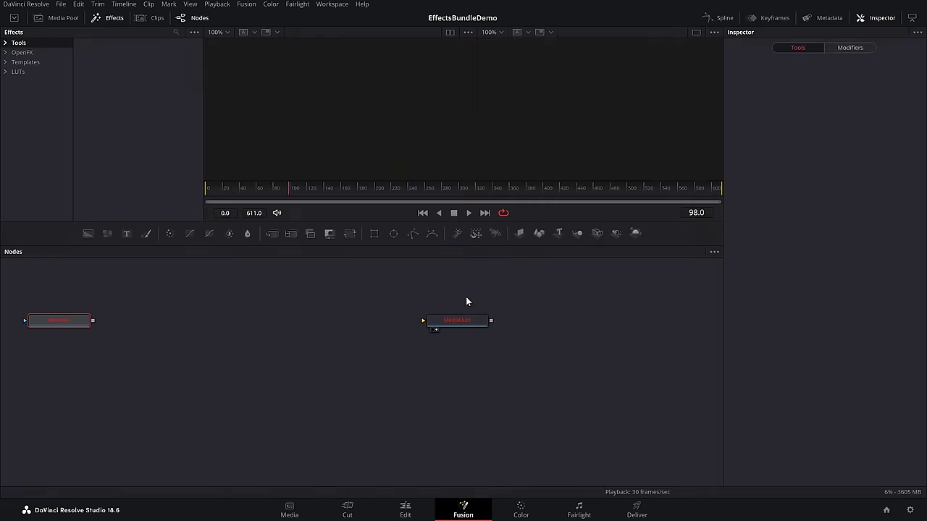
left_click(124, 21)
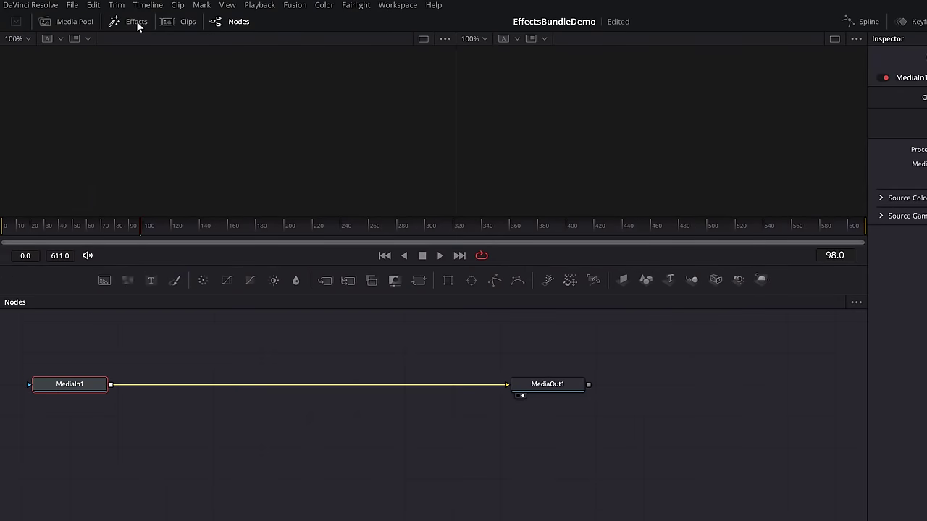
left_click(124, 22)
left_click(5, 75)
left_click(31, 87)
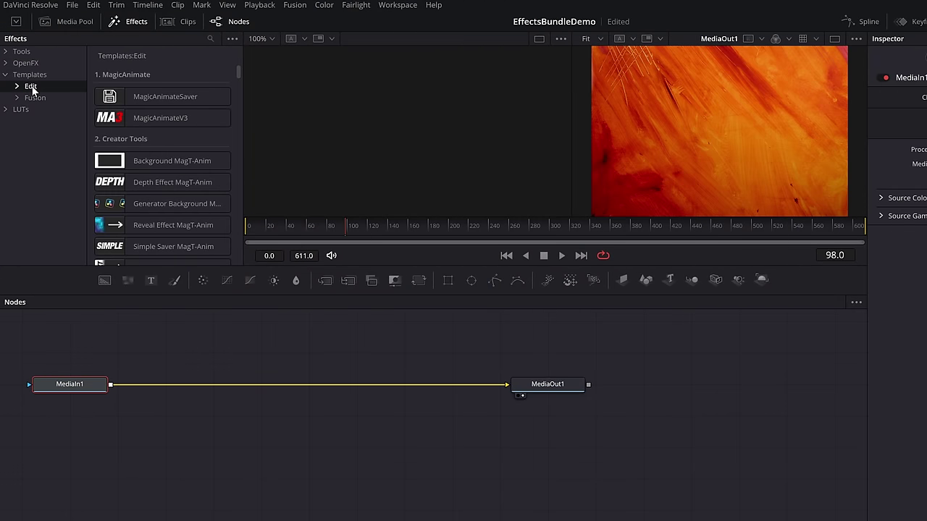
Step: Insert Colored Border between MediaIn1 and MediaOut1, adjusting soft edge and border width
left_click(211, 39)
type("colo")
left_click_drag(133, 95, 299, 387)
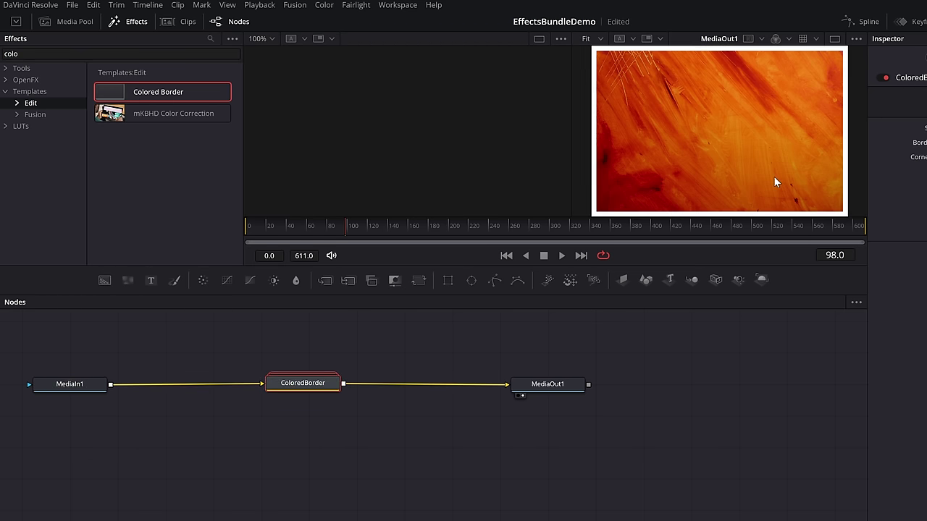
left_click_drag(801, 107, 821, 117)
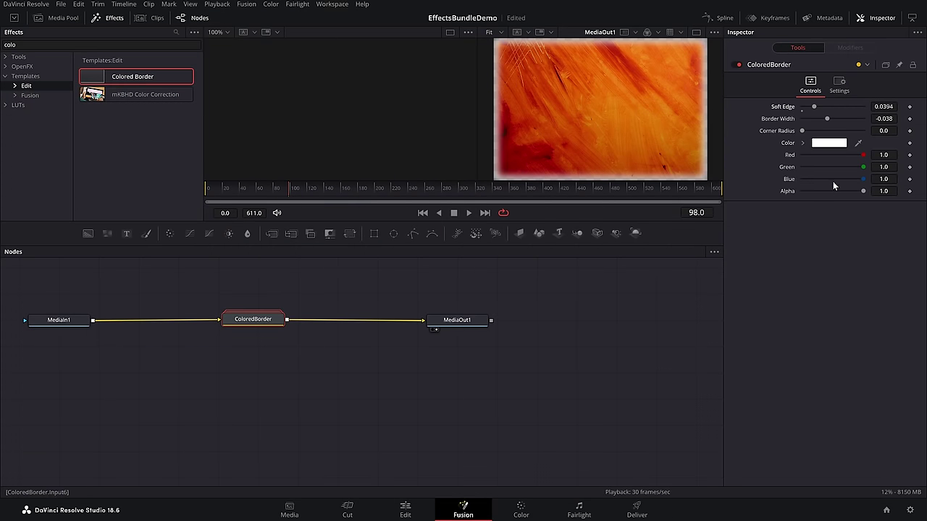
left_click(419, 510)
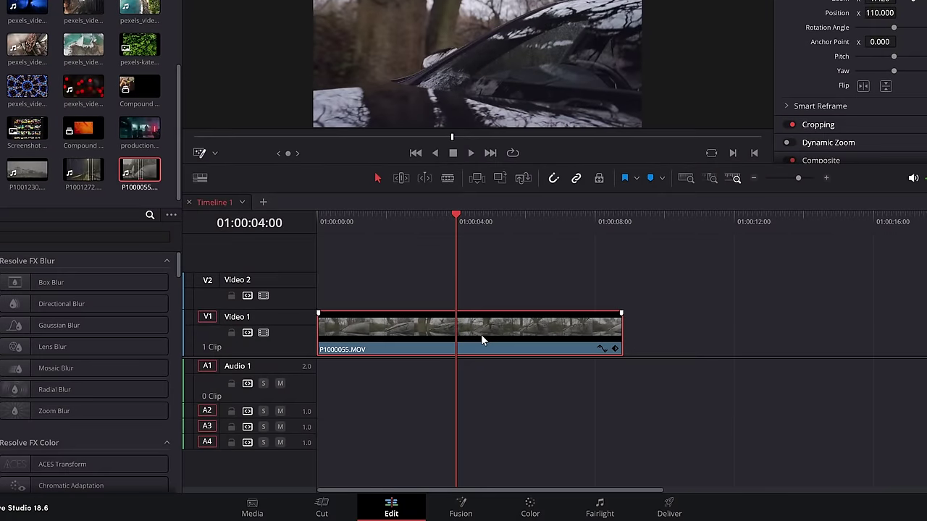
Step: Split P1000055.MOV at the playhead and reset all grades and nodes on the first half
key("ctrl+b")
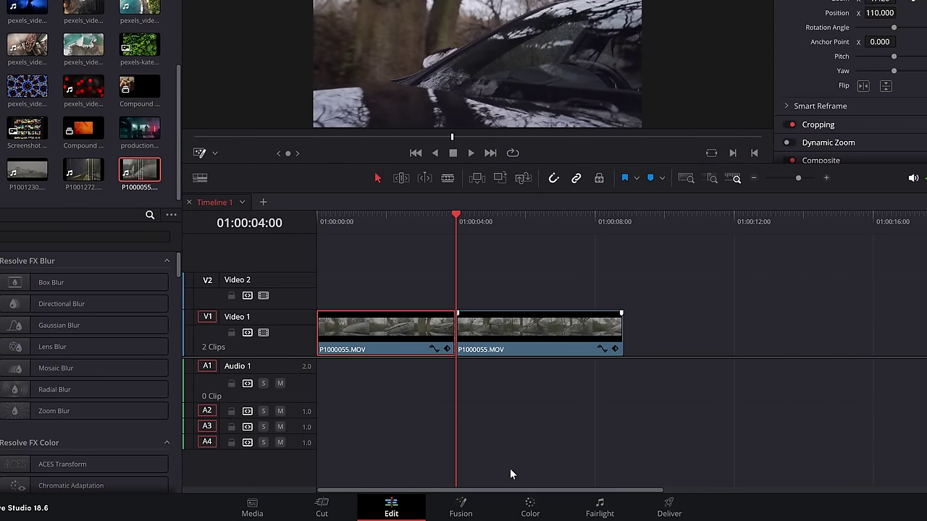
left_click(531, 514)
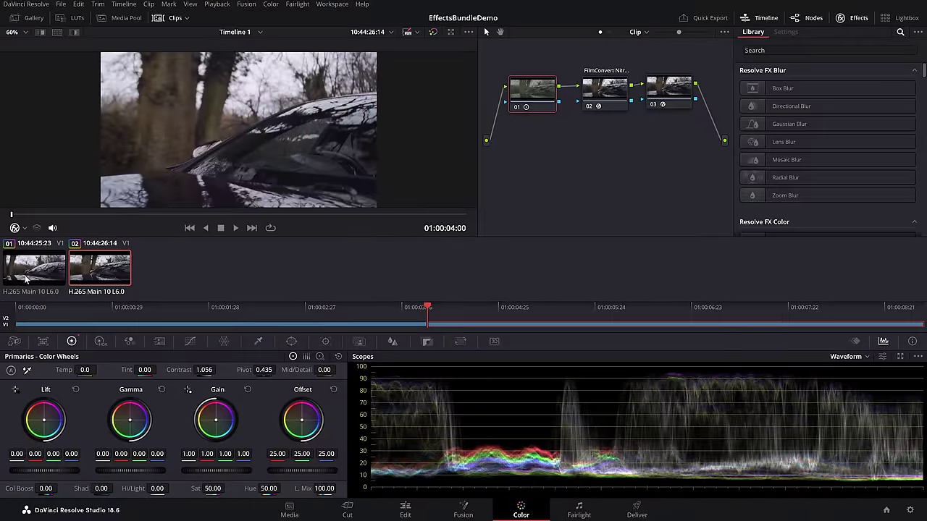
right_click(547, 147)
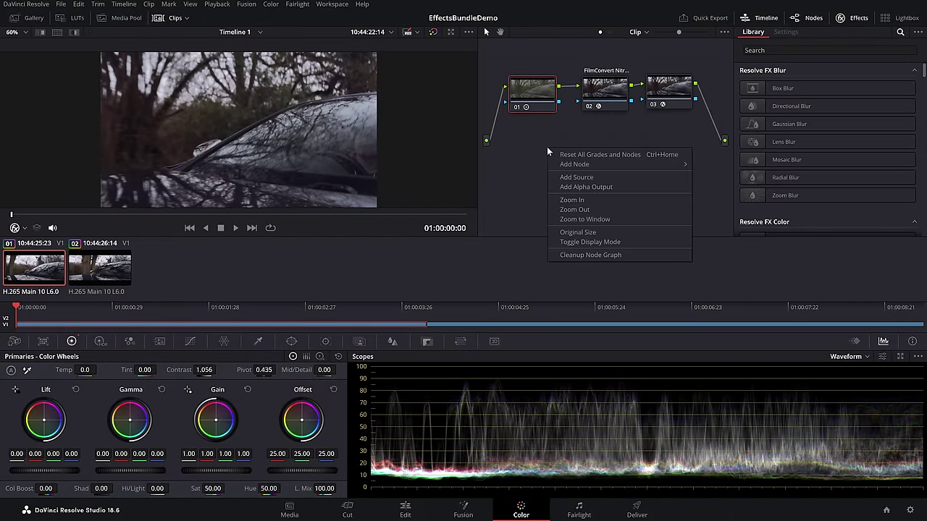
left_click(600, 155)
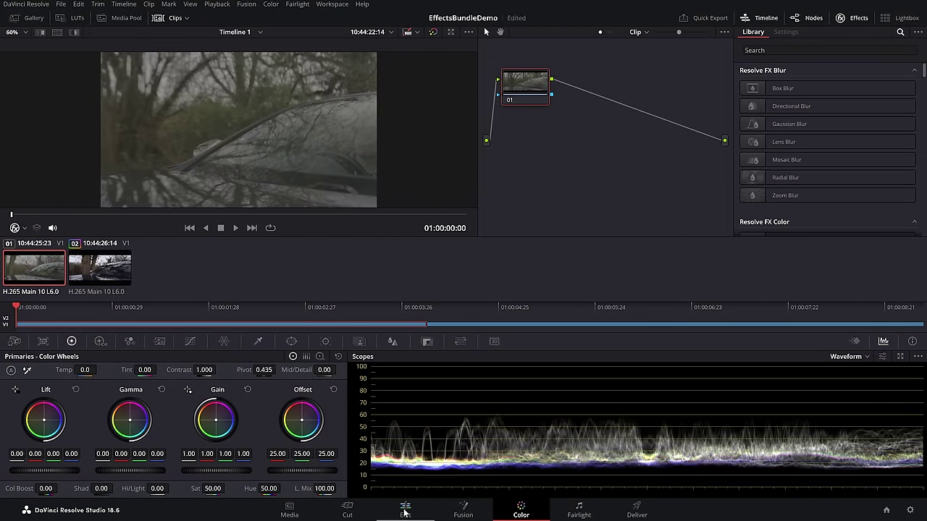
Step: Place a 90° Edge Wipe on the cut between the two halves and play it back
left_click(404, 511)
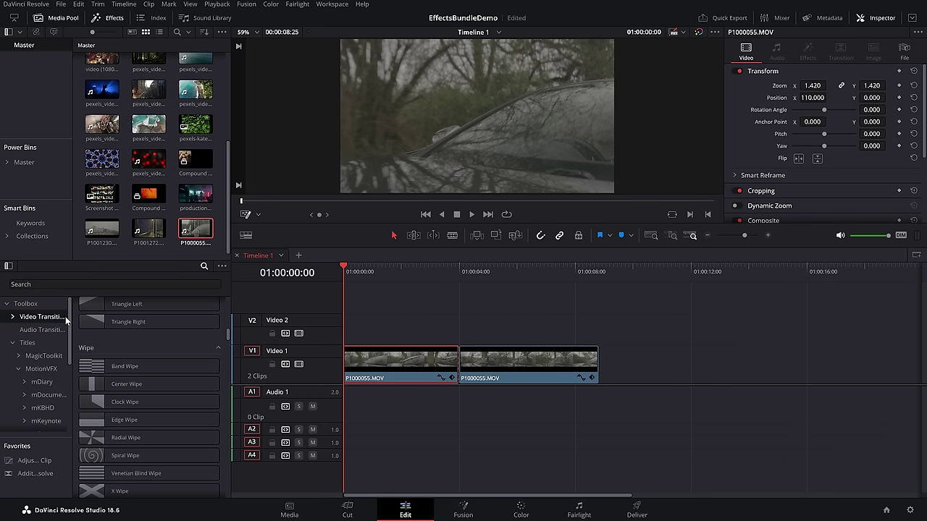
left_click_drag(123, 420, 466, 358)
left_click(467, 357)
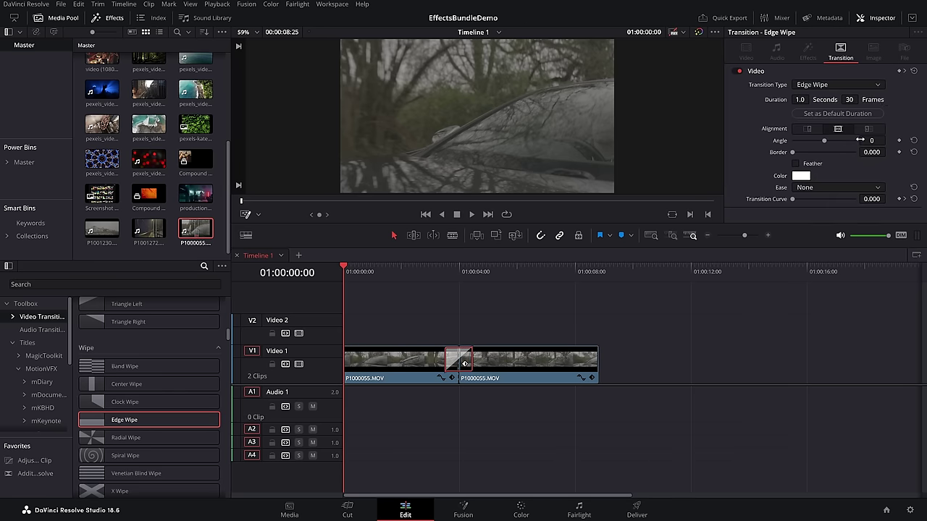
left_click(422, 270)
key("space")
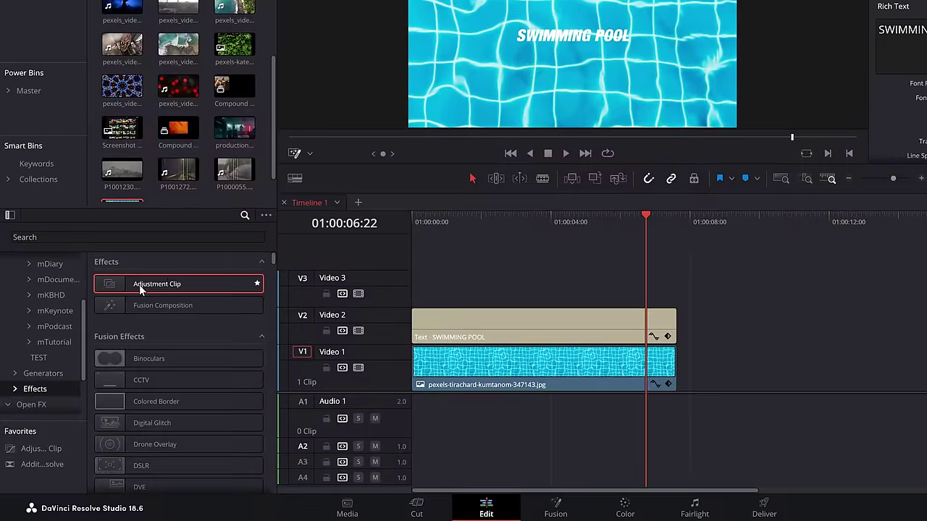
Step: Add an adjustment clip on V3 matching the text clip and apply Fast Noise to it
left_click_drag(139, 284, 415, 290)
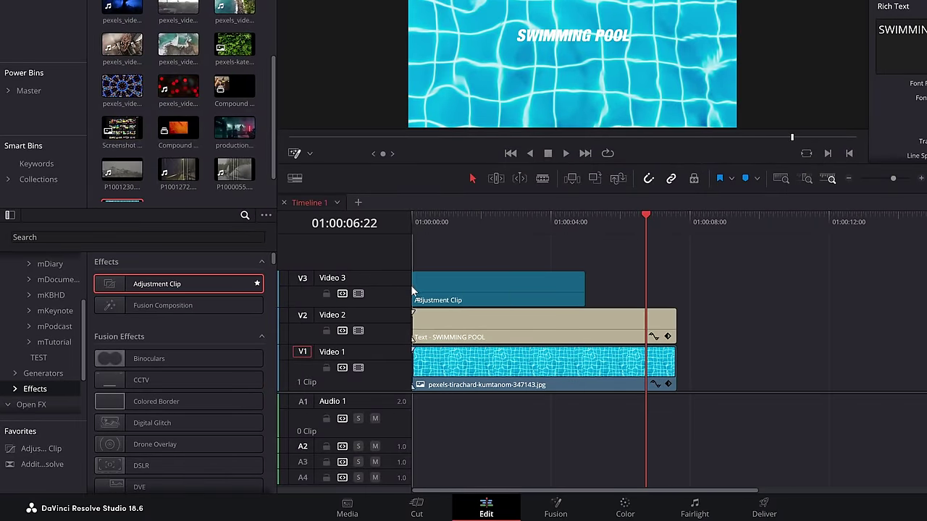
left_click_drag(583, 286, 677, 286)
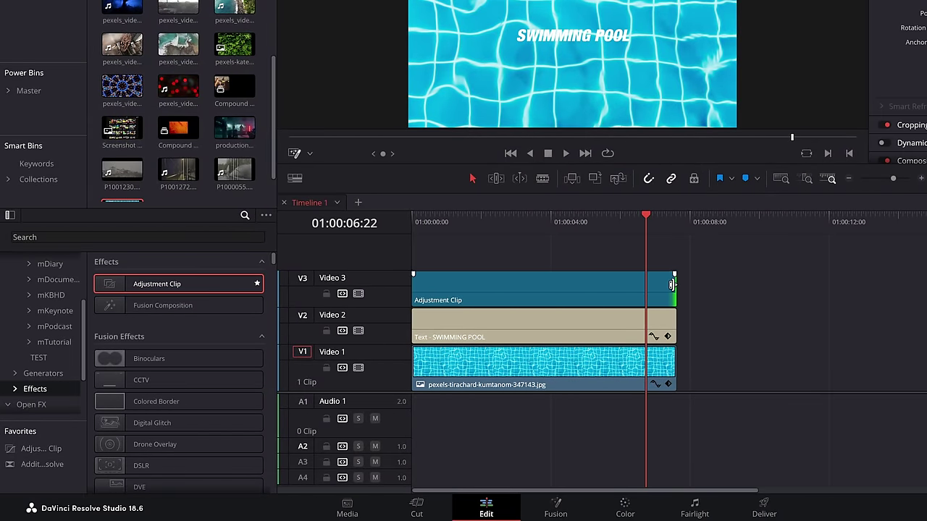
left_click(29, 407)
left_click(94, 237)
type("FAS")
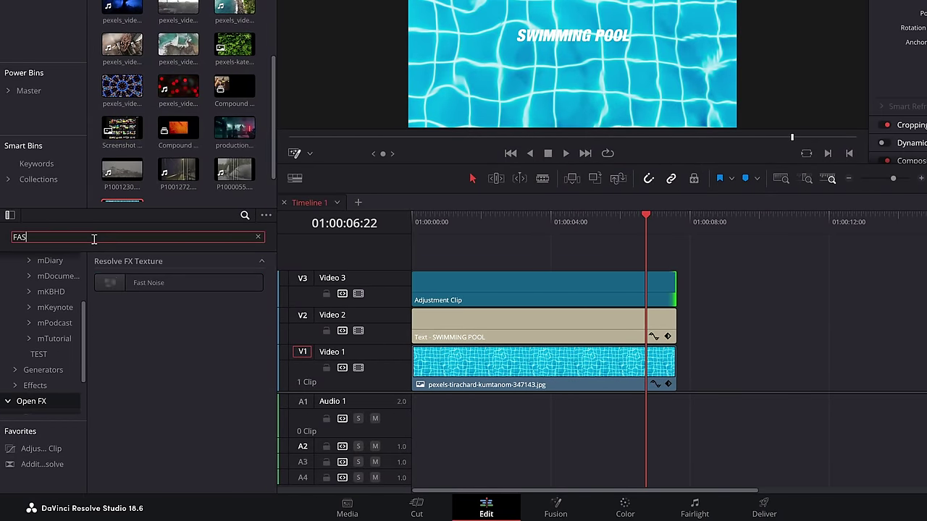
left_click_drag(128, 283, 442, 288)
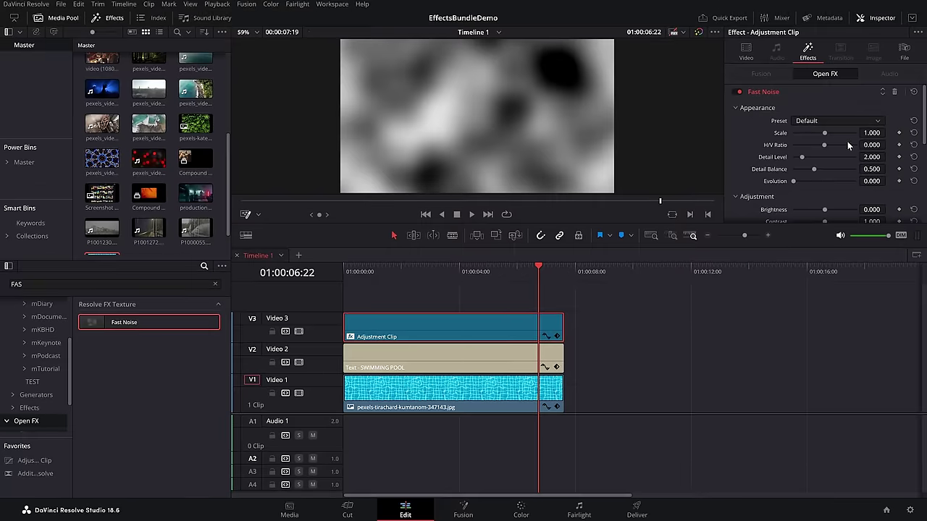
Step: Try the Mist and Smoke presets, settle on Water Surface, and play back the ripple
left_click(808, 122)
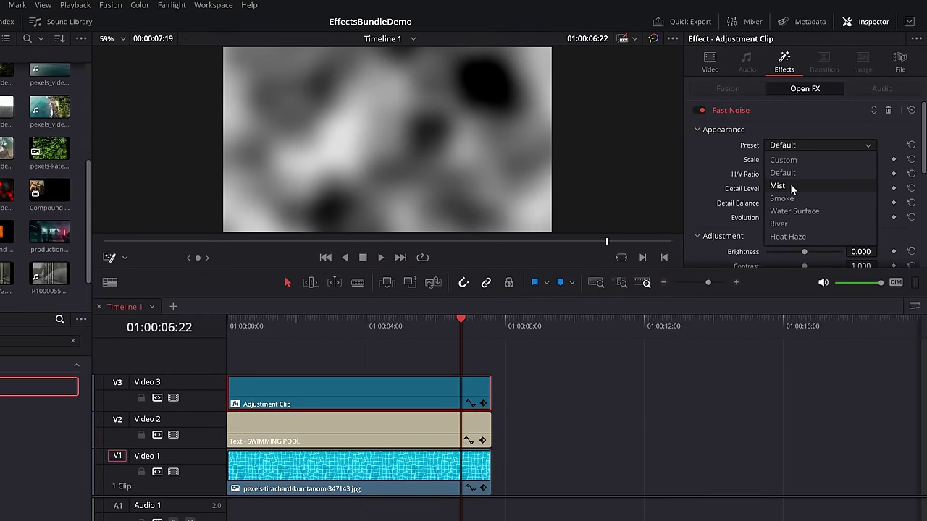
left_click(789, 184)
left_click(800, 145)
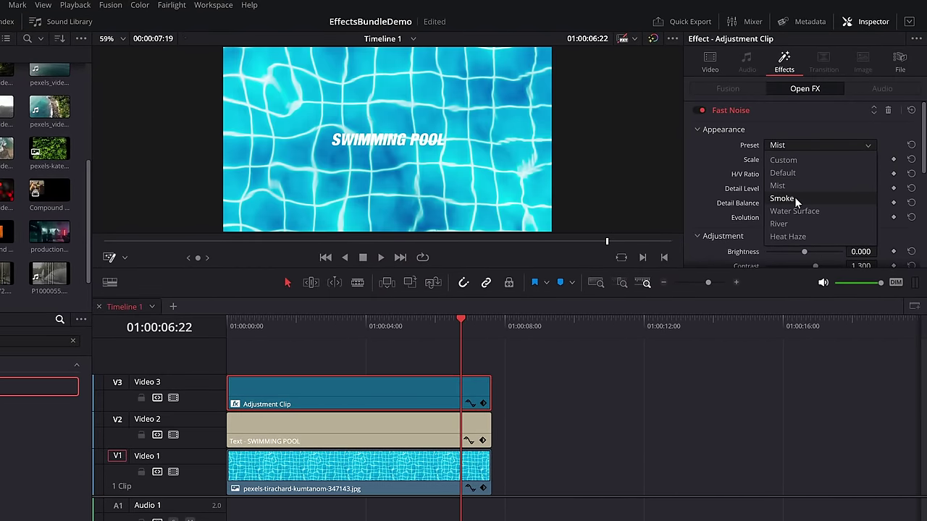
left_click(790, 198)
left_click(795, 146)
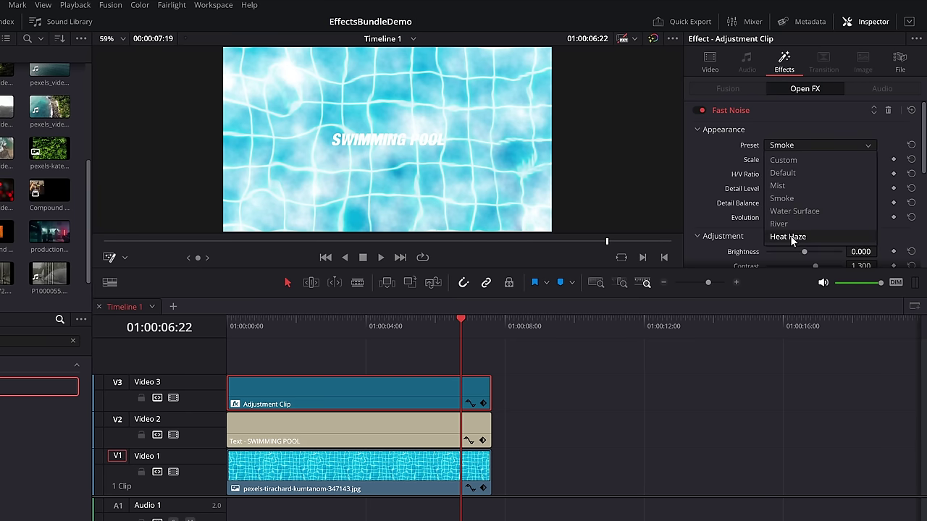
left_click(794, 211)
left_click_drag(459, 324, 175, 329)
key("space")
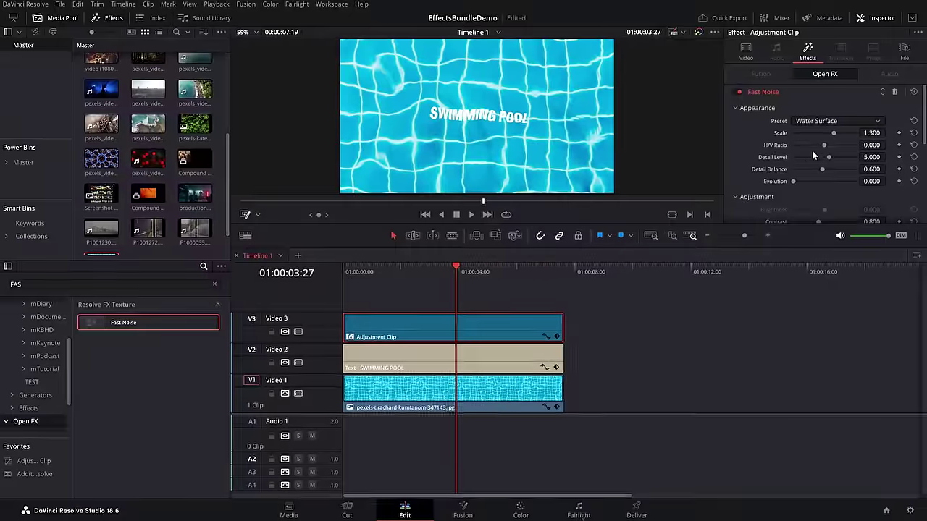
scroll(778, 176, "down", 8)
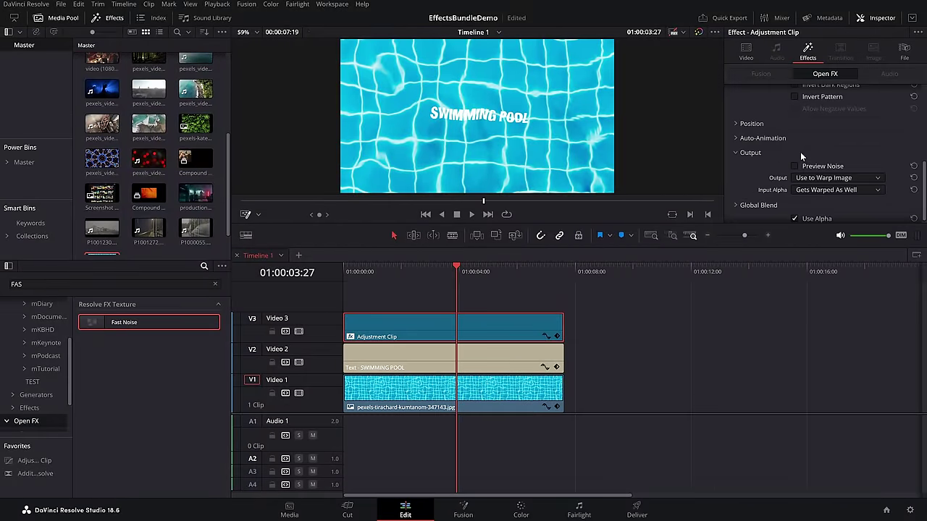
scroll(800, 152, "up", 8)
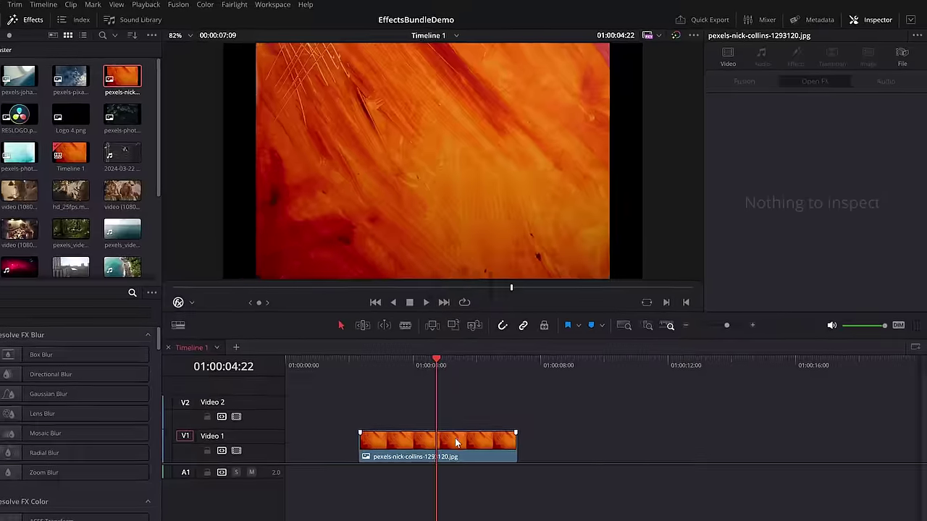
Step: Scale the orange image to 0.55 and move it up to Video 2
left_click(455, 441)
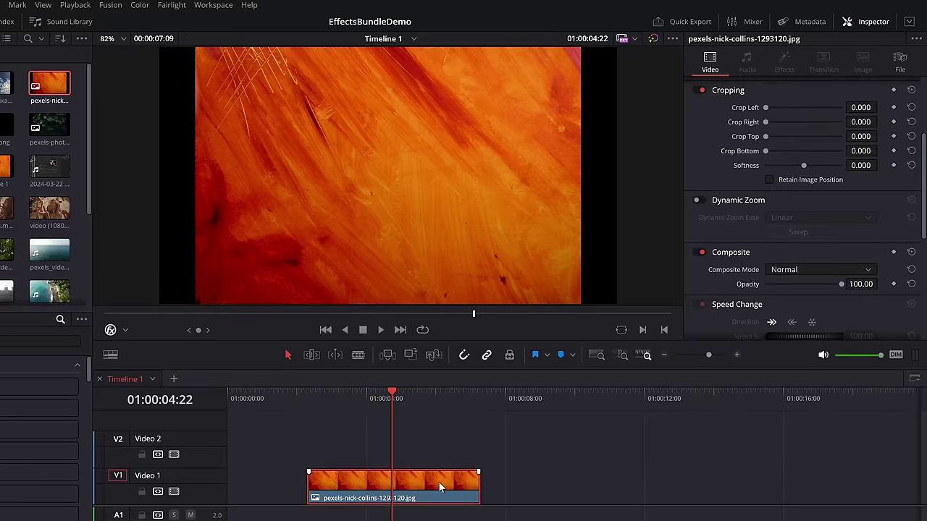
scroll(800, 109, "up", 4)
left_click_drag(789, 103, 753, 102)
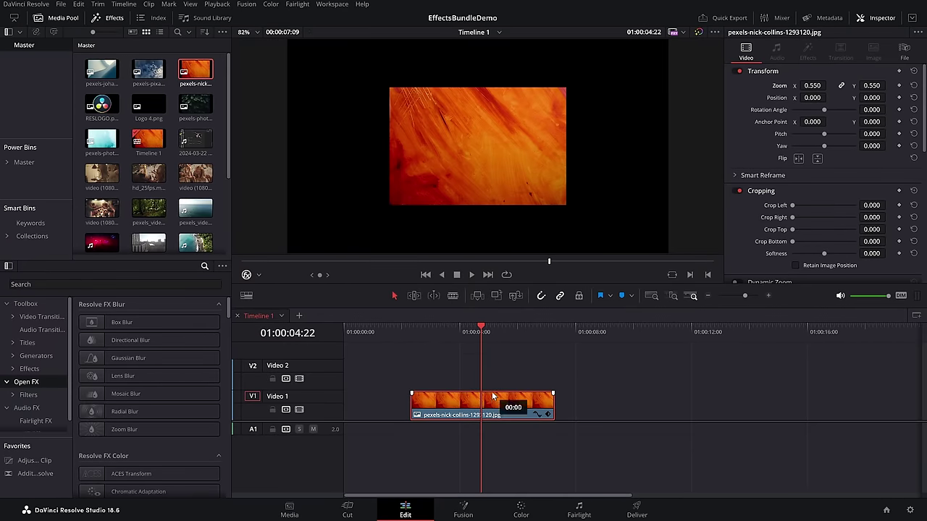
left_click_drag(492, 396, 494, 383)
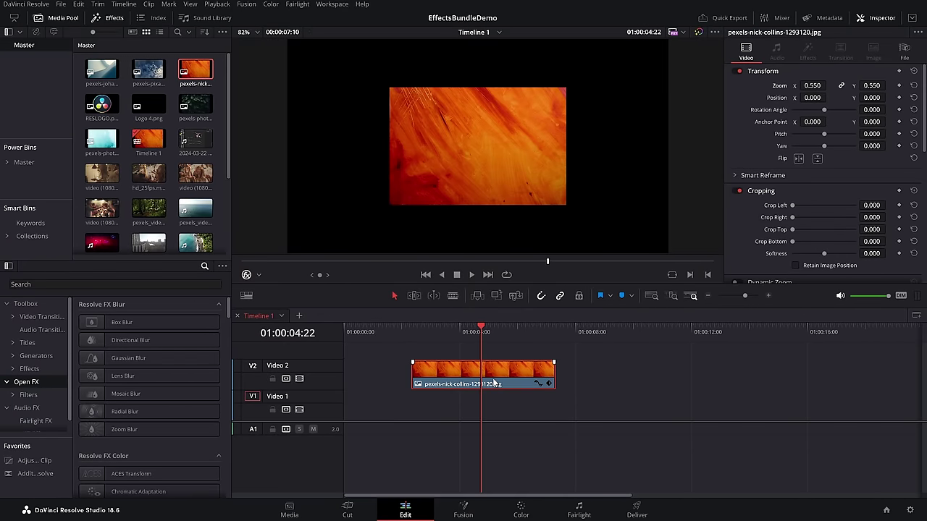
Step: Place the Paper generator on V1 under the image and crop it in from the left
left_click(35, 356)
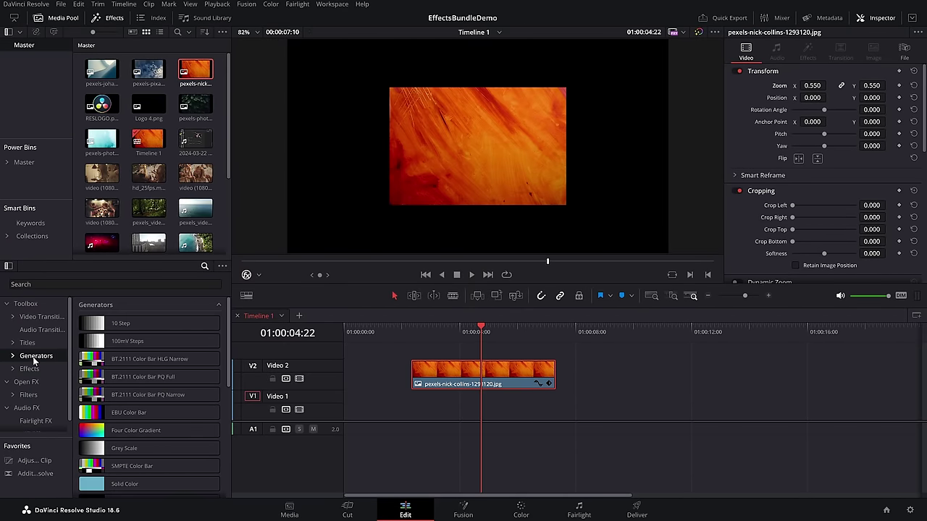
scroll(110, 364, "down", 5)
left_click(107, 455)
left_click_drag(107, 456, 475, 403)
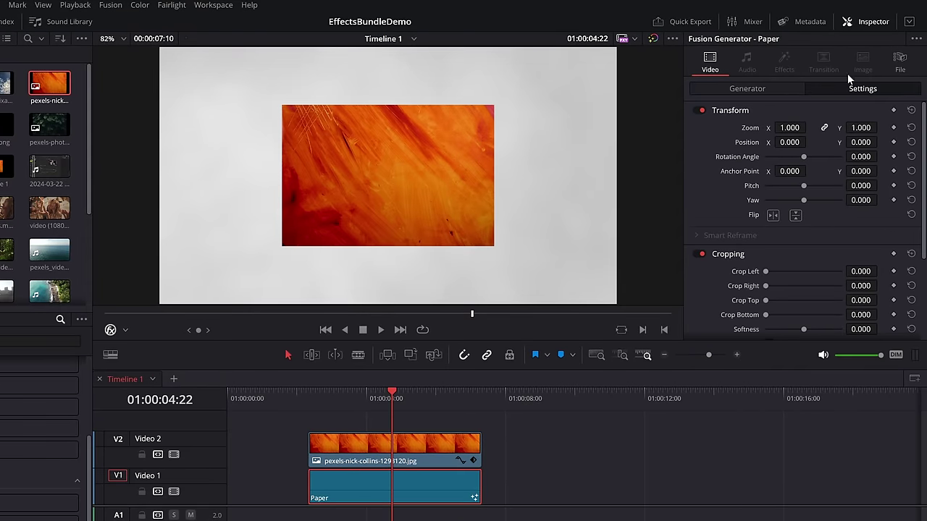
scroll(752, 278, "down", 2)
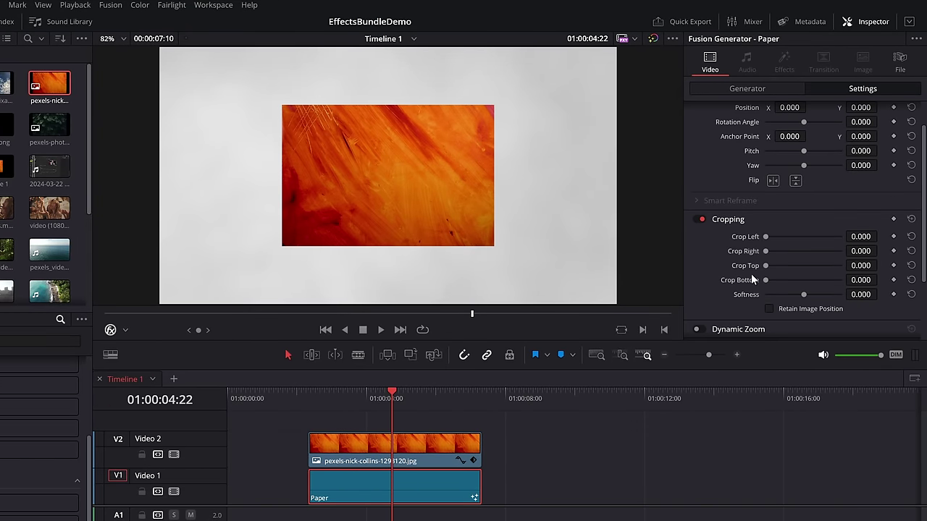
left_click_drag(851, 241, 883, 265)
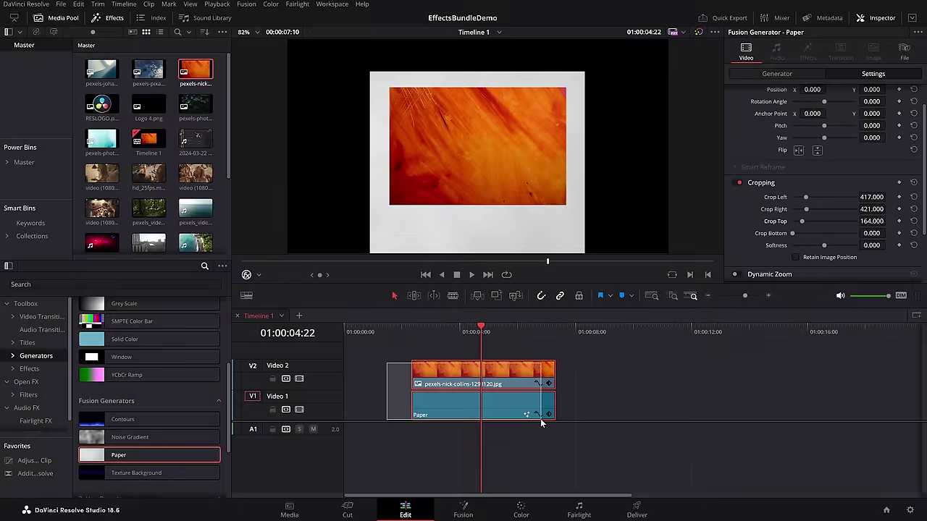
Step: Combine both into Compound Clip 2 and set Zoom 0.51, Rotation 8.9, Position X -496
right_click(515, 407)
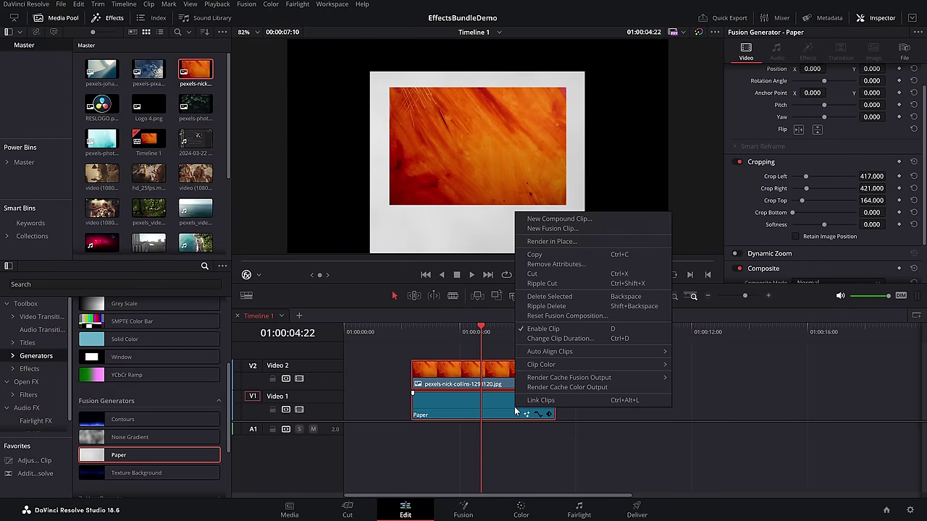
left_click(569, 223)
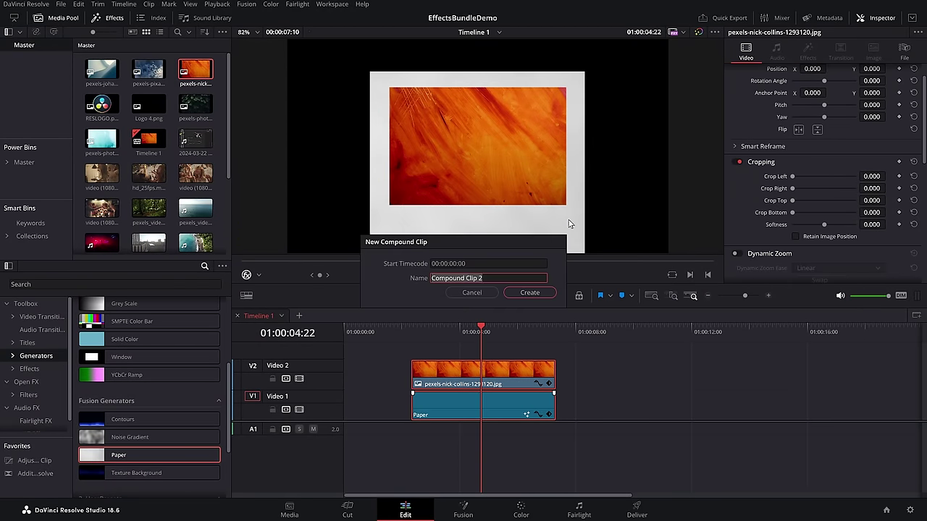
key("Return")
scroll(831, 115, "up", 2)
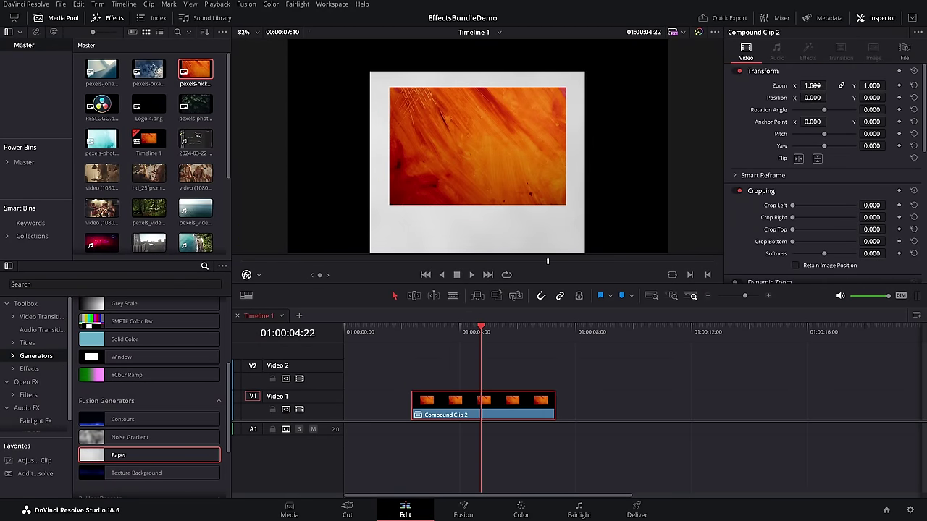
left_click_drag(813, 86, 778, 85)
left_click_drag(866, 116, 875, 113)
left_click_drag(818, 99, 828, 97)
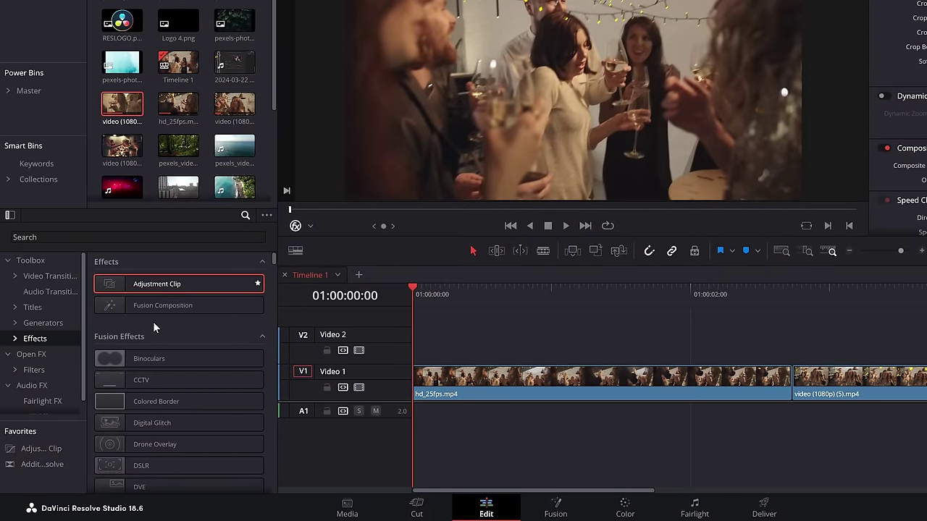
Step: Add an adjustment clip at the start of Video 2 and trim it to 10 frames
left_click_drag(142, 287, 354, 343)
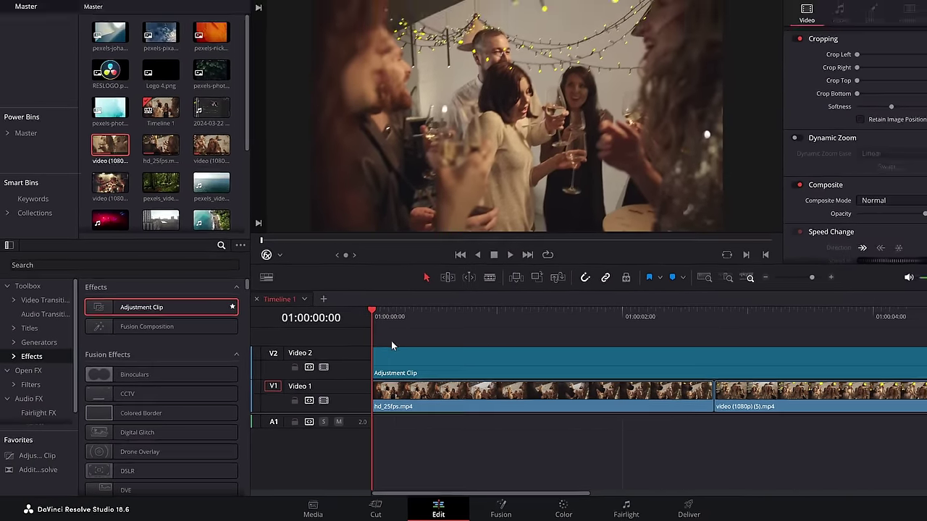
left_click_drag(391, 316, 413, 316)
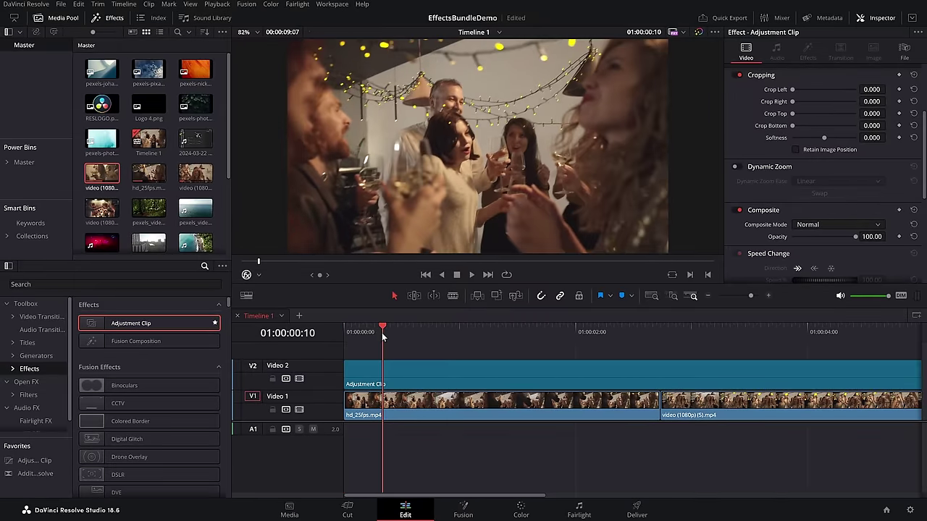
left_click(405, 367)
key("ctrl+b")
key("Delete")
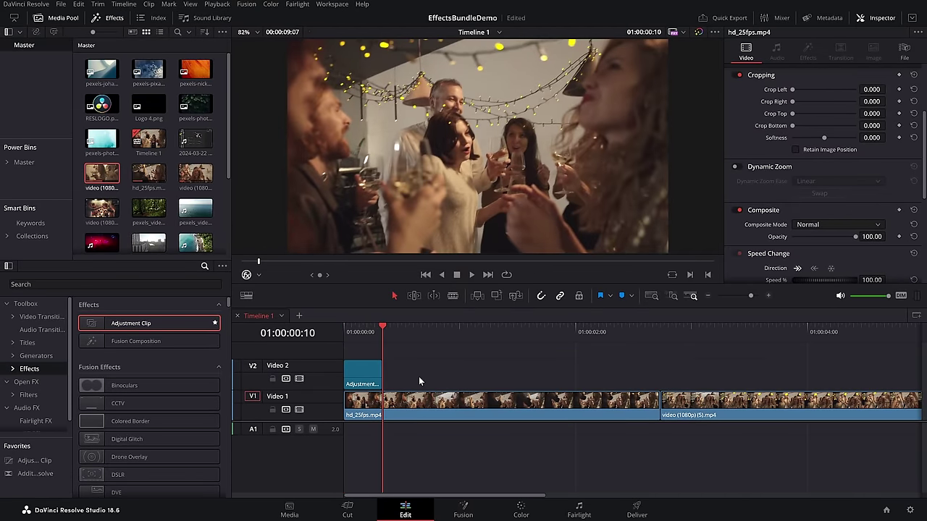
Step: Enable Dynamic Zoom on the short adjustment clip and swap its zoom direction
left_click(361, 383)
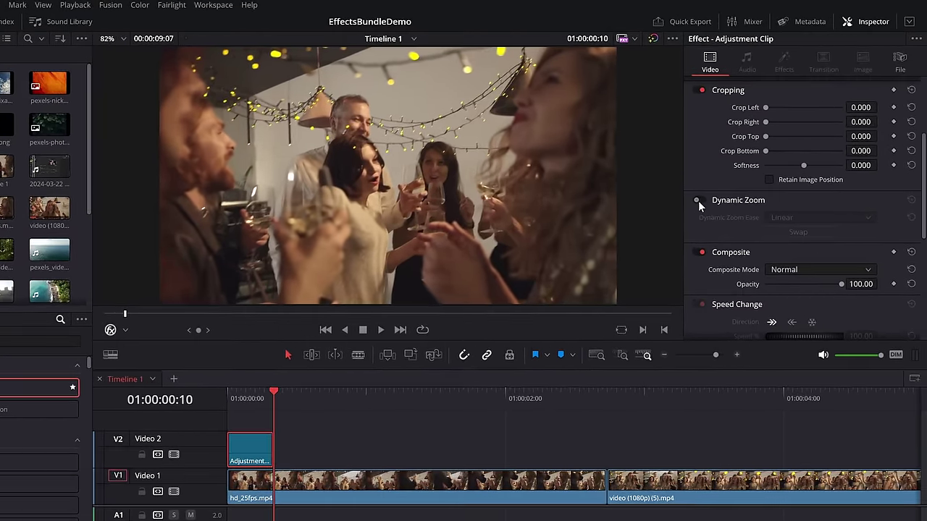
left_click(698, 201)
left_click_drag(276, 400, 226, 405)
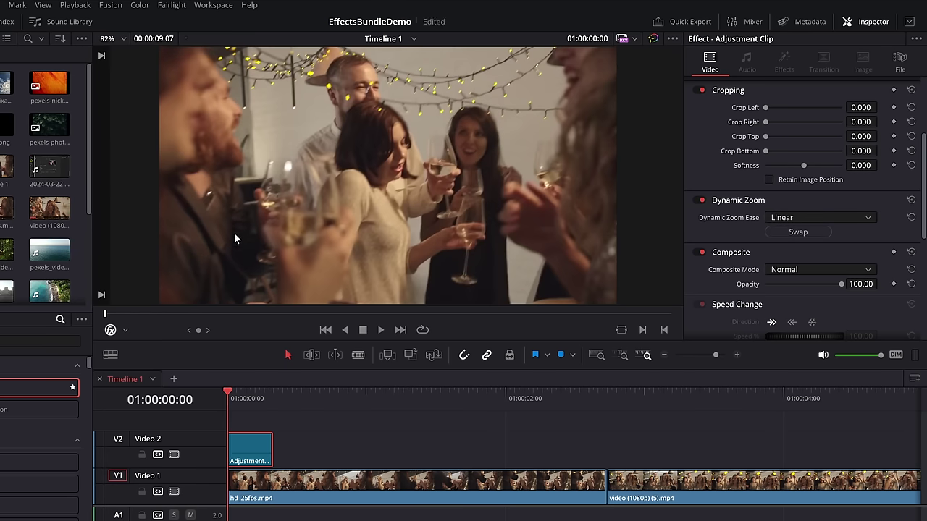
key("space")
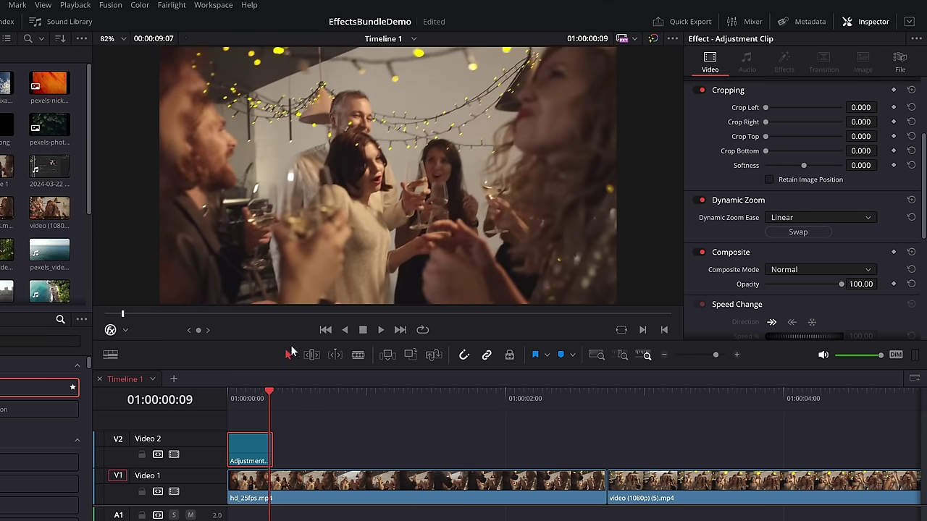
left_click(802, 232)
Step: Duplicate the zoom clip into eight back-to-back copies and play back the result
left_click_drag(246, 458, 290, 456)
left_click_drag(364, 382, 445, 377)
left_click(362, 382, "shift")
left_click_drag(362, 382, 518, 384)
left_click_drag(426, 331, 335, 335)
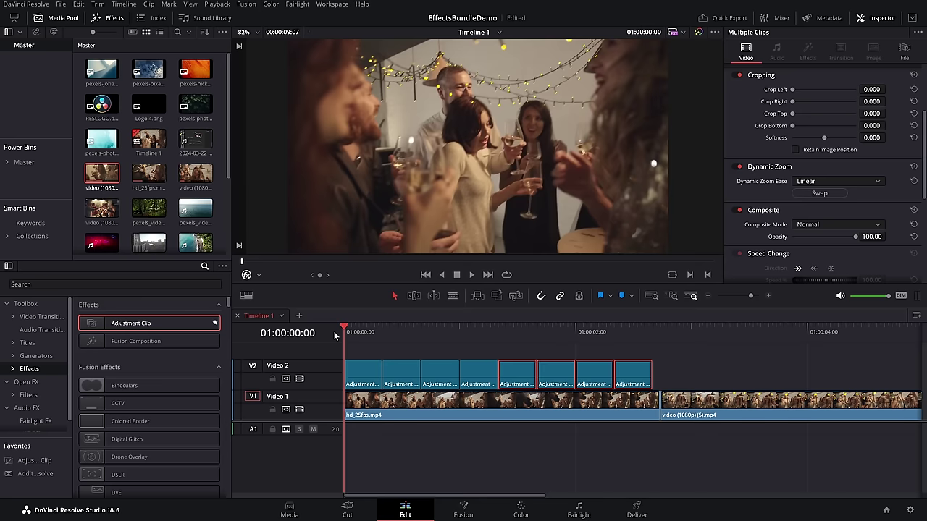
key("space")
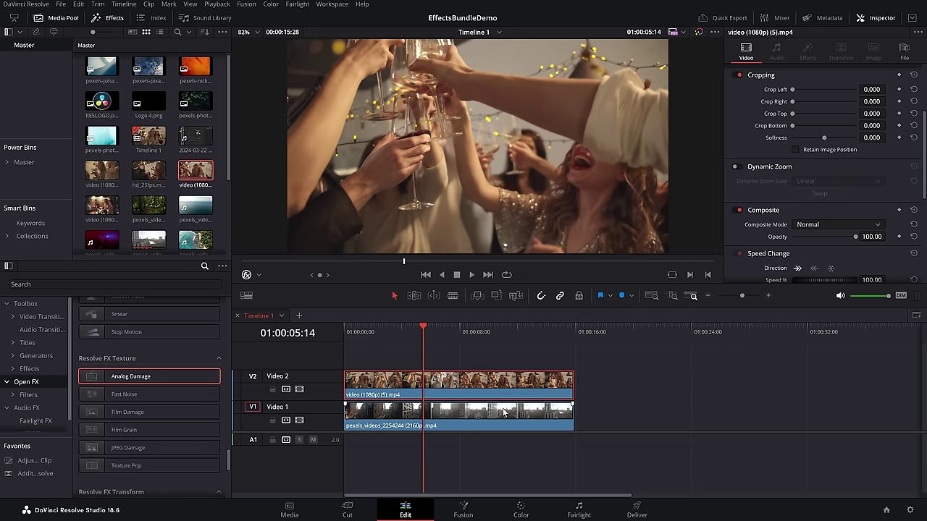
Step: On the party clip's node graph, add an Alpha Output and connect node 01's alpha to it
left_click(503, 410)
left_click(483, 389)
left_click(521, 511)
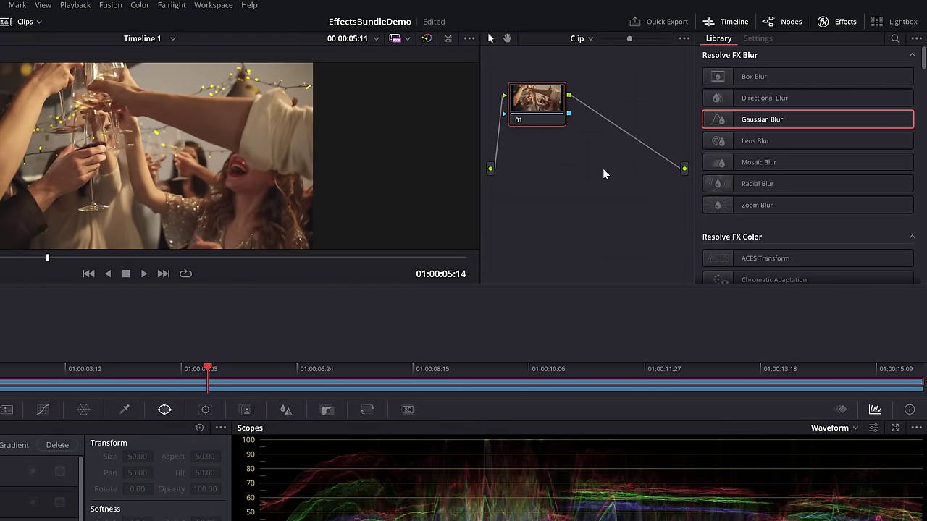
right_click(604, 166)
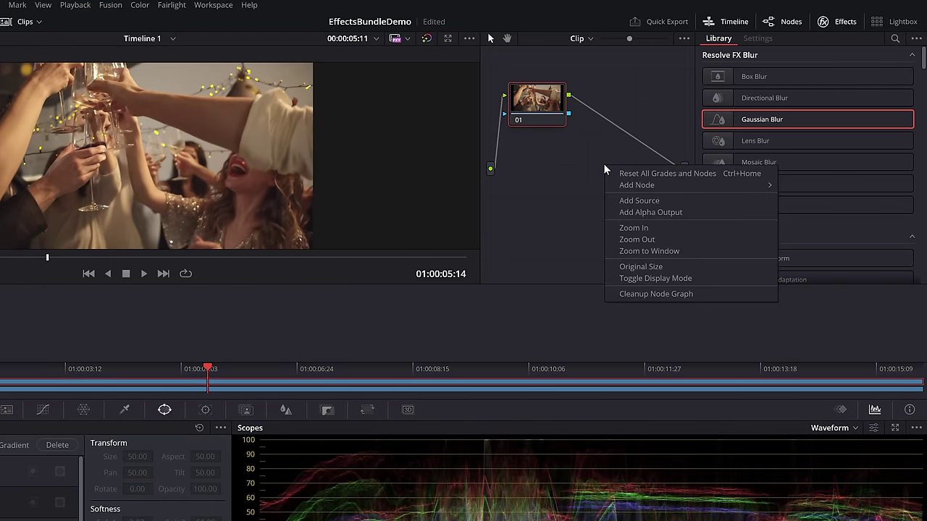
left_click(641, 212)
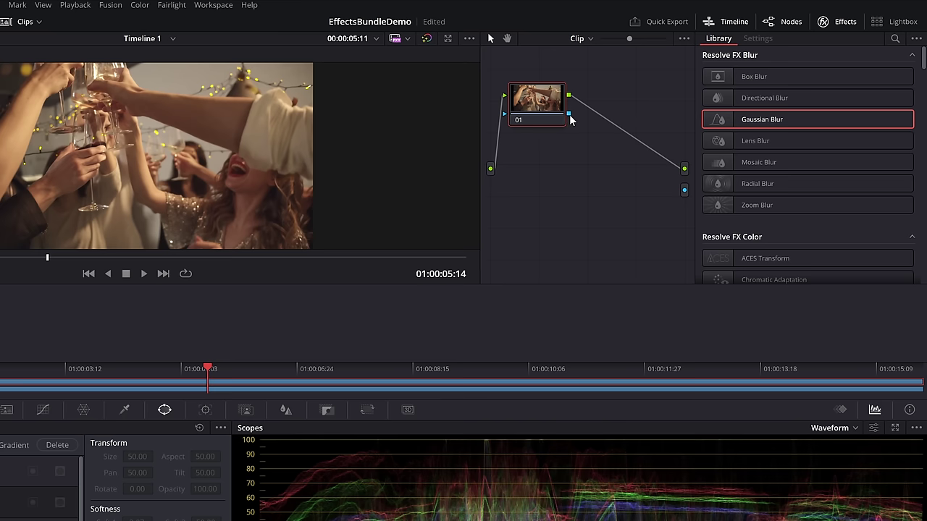
left_click_drag(569, 115, 600, 140)
left_click_drag(681, 194, 684, 190)
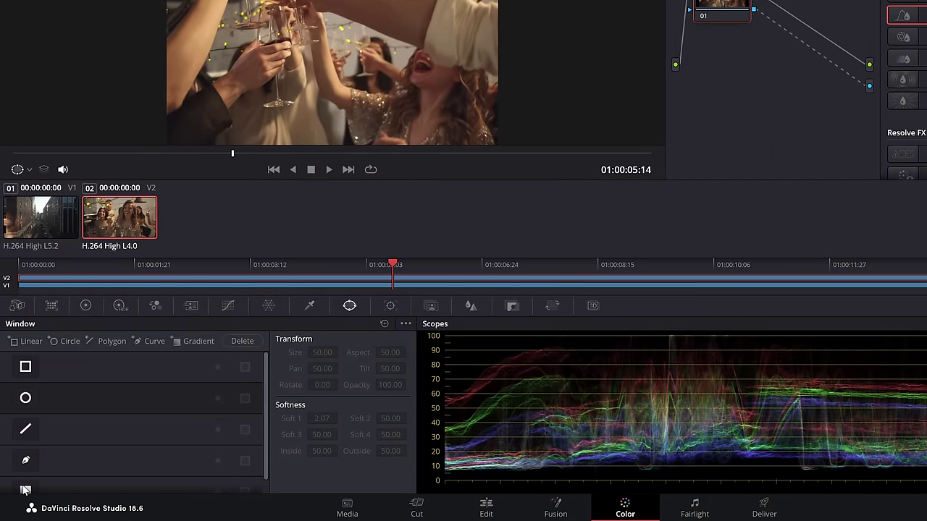
Step: Add a Gradient window, then rotate and soften it for the blend
left_click(26, 493)
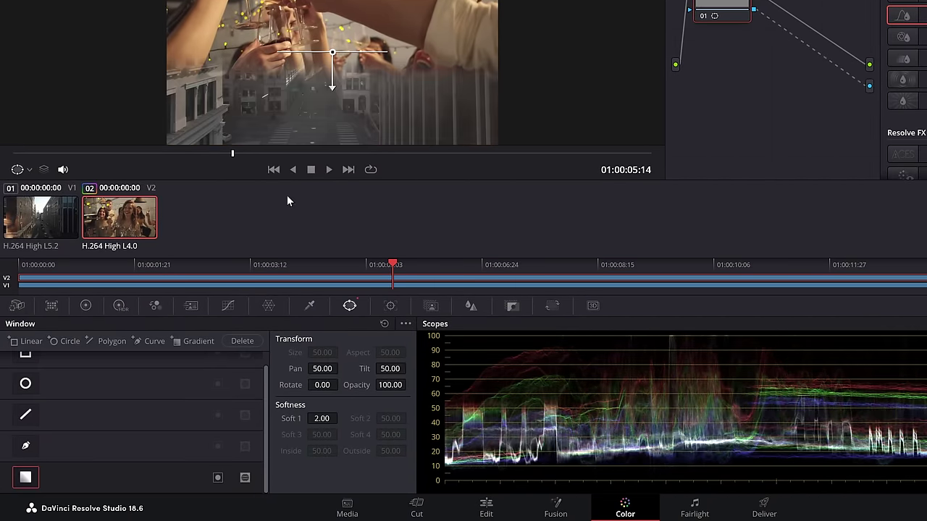
left_click_drag(339, 56, 357, 43)
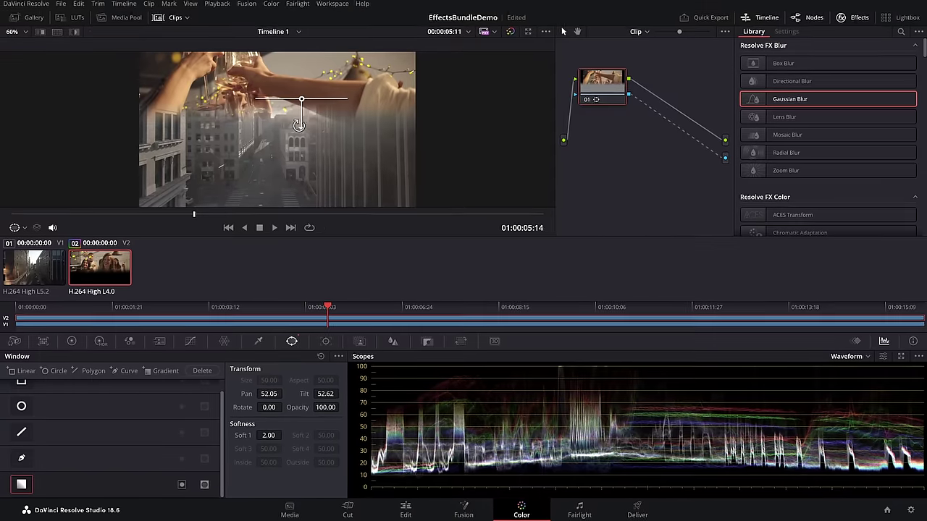
left_click_drag(298, 124, 209, 159)
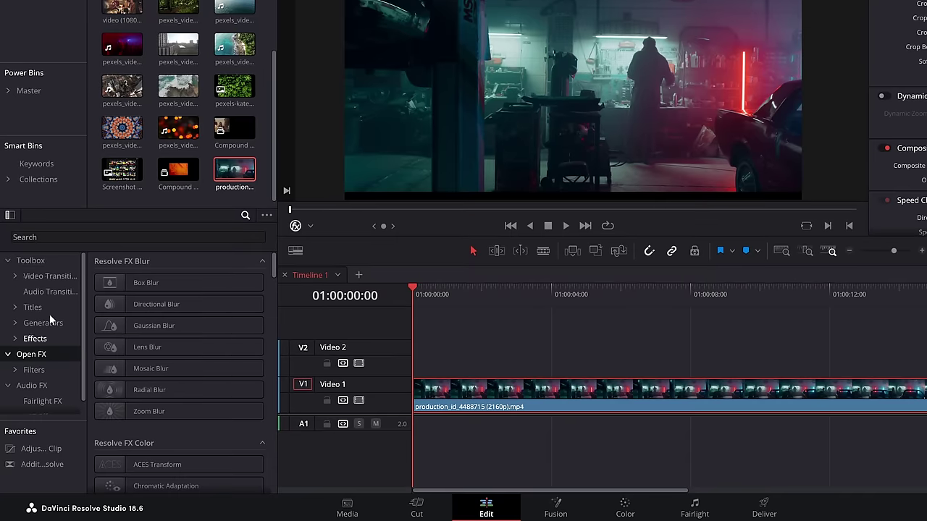
Step: Apply Glow to the garage clip with spread 2.000, raised gain and shine threshold 0.326
left_click(62, 238)
type("glow")
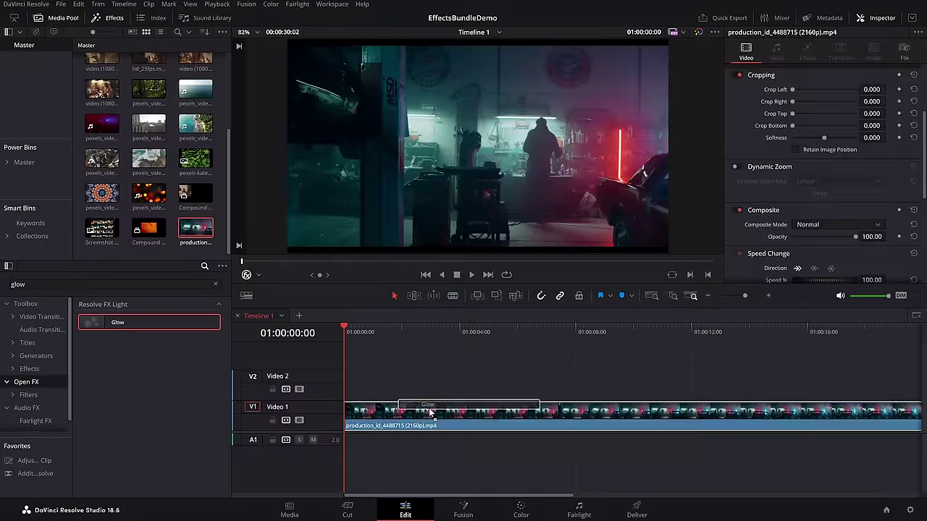
left_click_drag(140, 283, 514, 392)
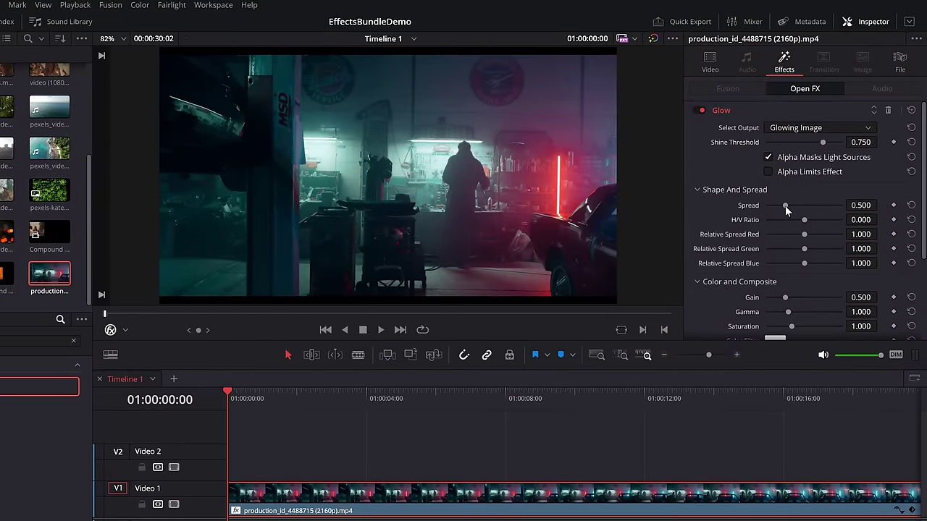
left_click_drag(785, 205, 841, 205)
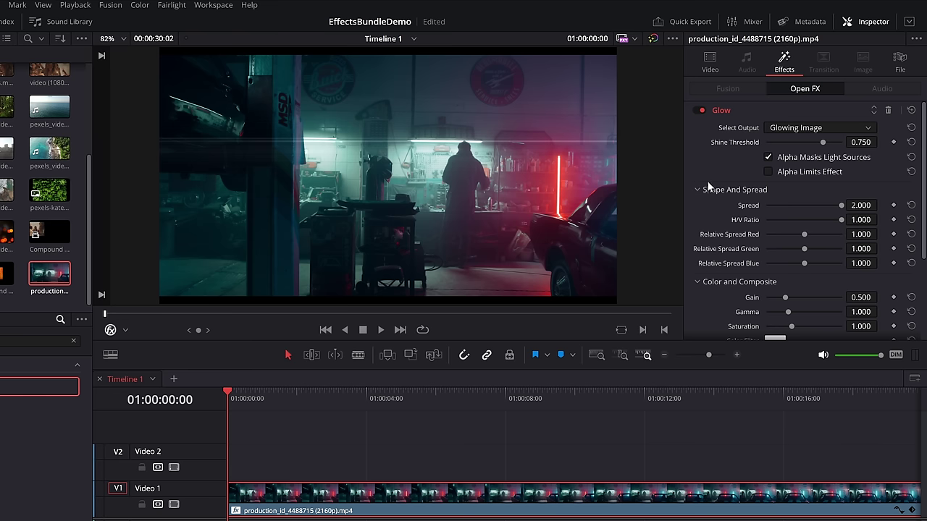
left_click_drag(780, 301, 790, 305)
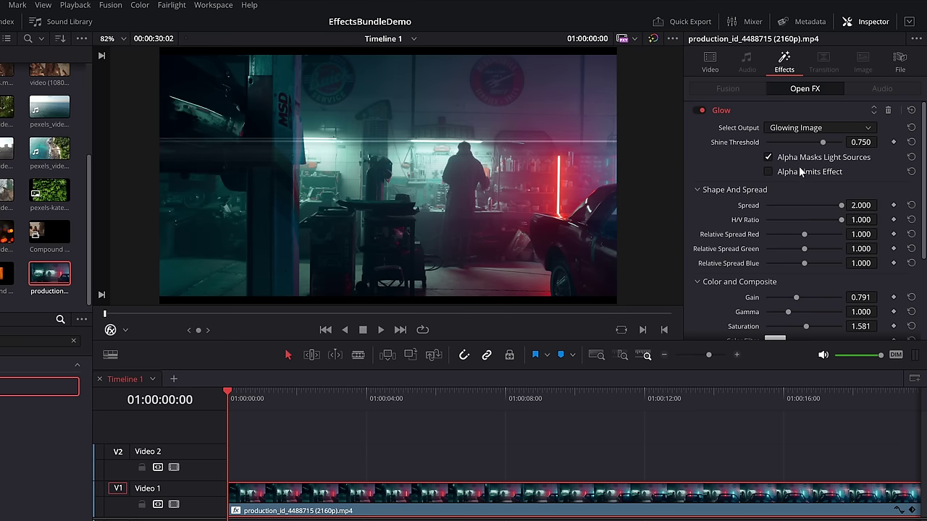
mouse_move(803, 141)
left_mouse_down()
mouse_move(774, 145)
mouse_move(799, 146)
mouse_move(790, 146)
left_mouse_up()
key("space")
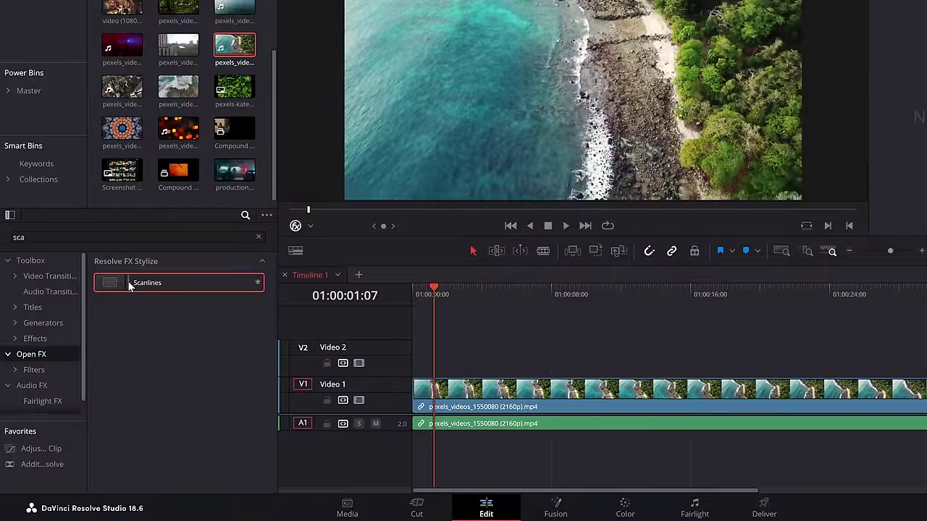
Step: Apply Scanlines with Hard Mix, frequency 18.82, sharpness 0.853 and angle 23.8, then play it
left_click_drag(129, 285, 484, 392)
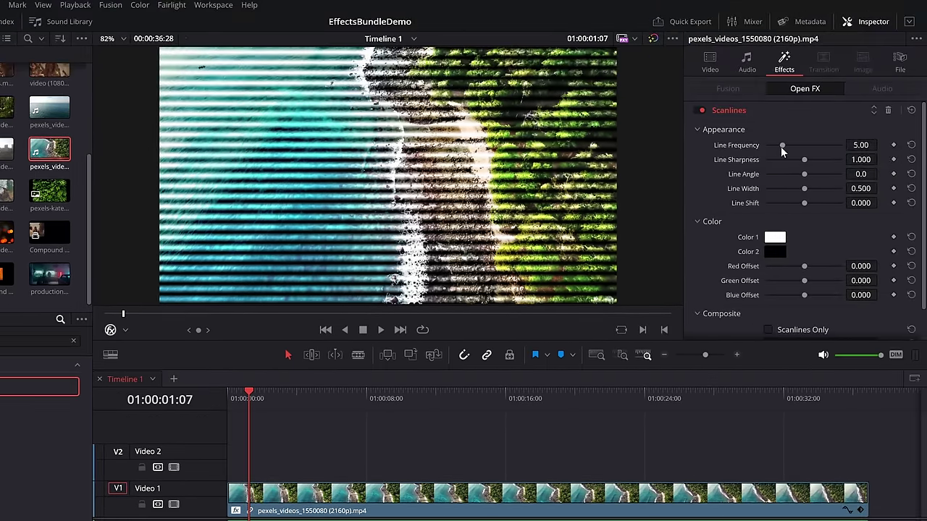
left_click_drag(780, 146, 827, 147)
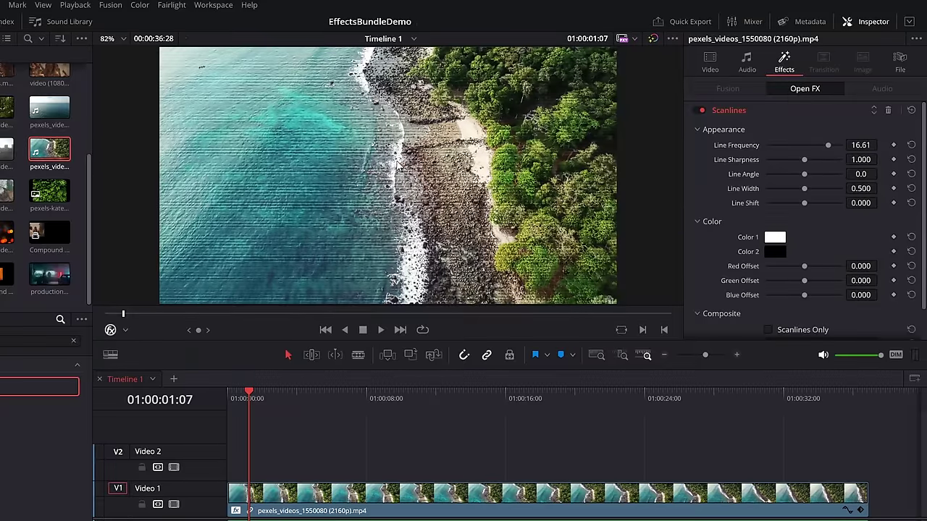
left_click(827, 145)
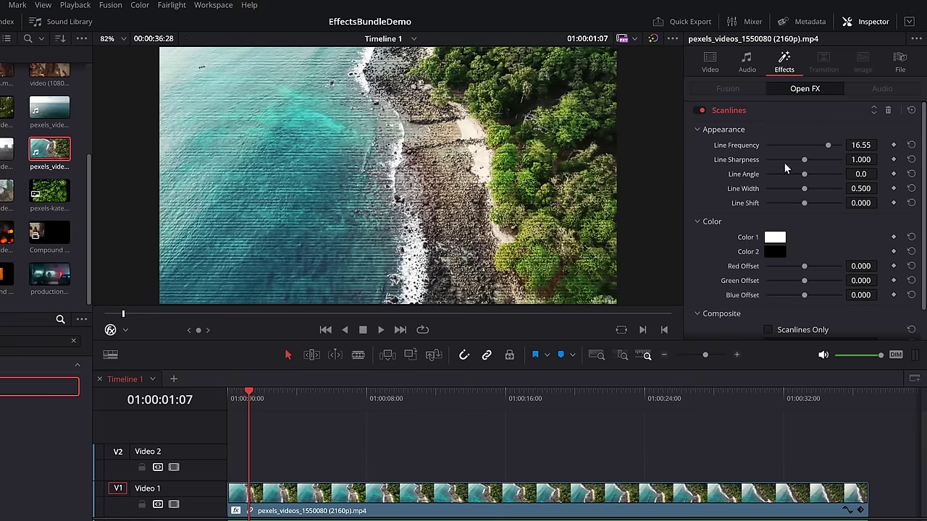
scroll(789, 174, "down", 1)
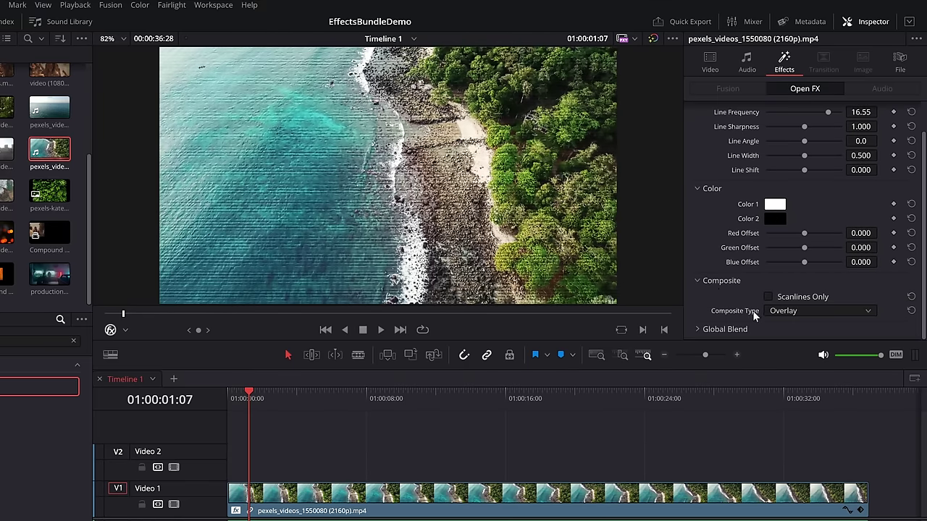
left_click(794, 311)
scroll(809, 339, "down", 5)
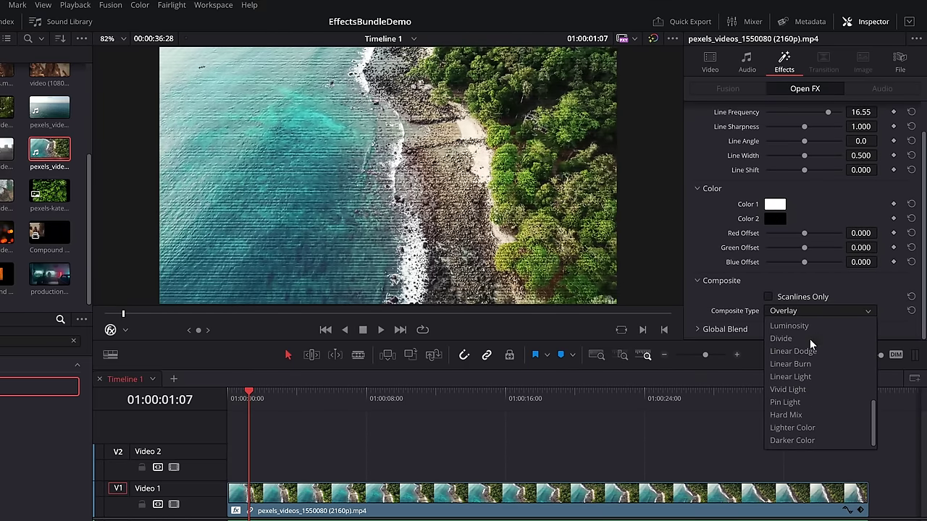
left_click(795, 414)
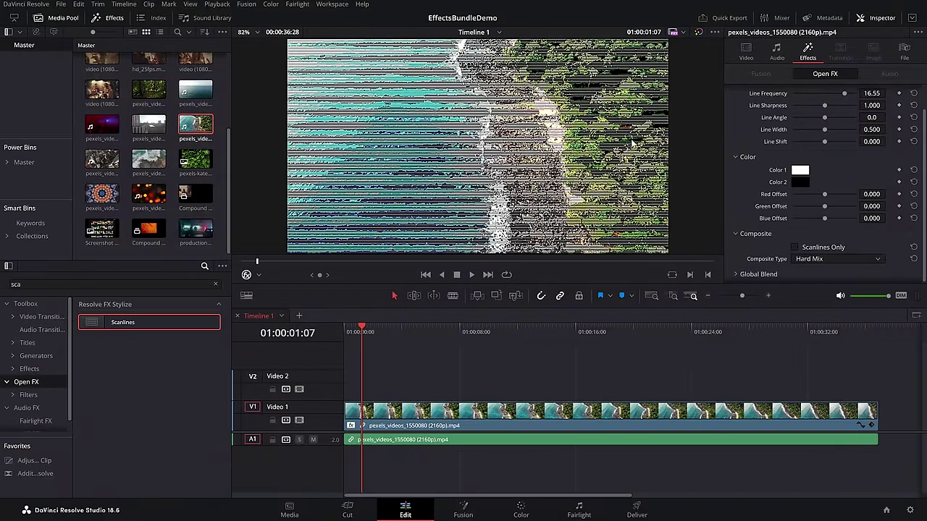
scroll(883, 168, "up", 1)
left_click_drag(848, 126, 829, 148)
left_click(837, 134)
key("space")
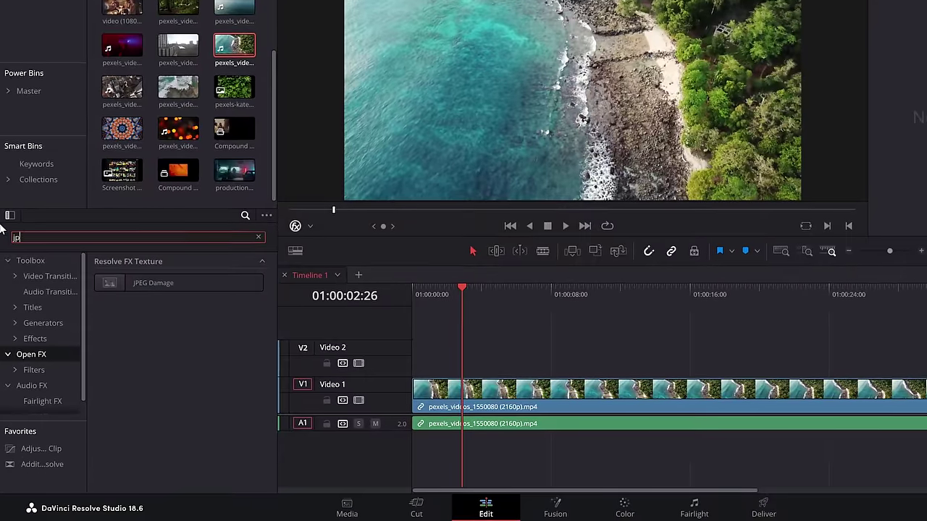
Step: Apply JPEG Damage to the coastline clip, pixelate it heavily and test the frequency scale
type("eg")
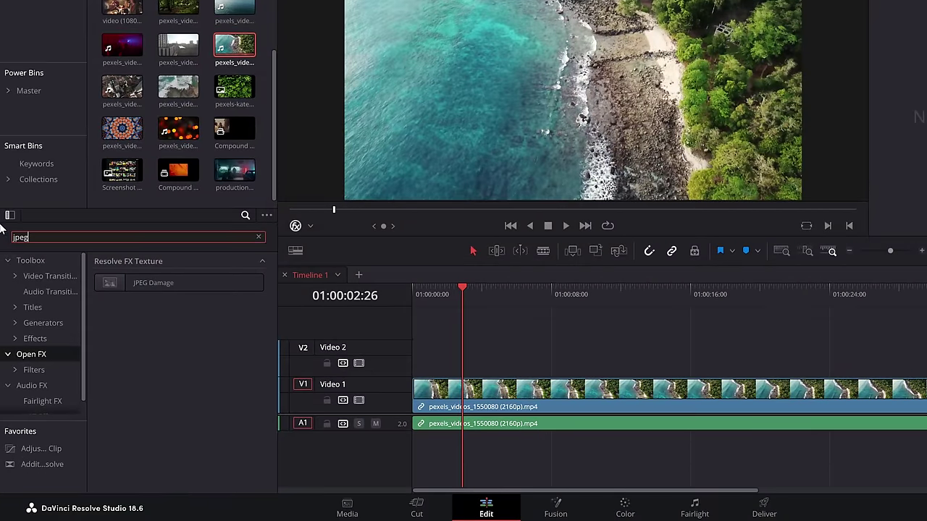
left_click_drag(138, 283, 582, 398)
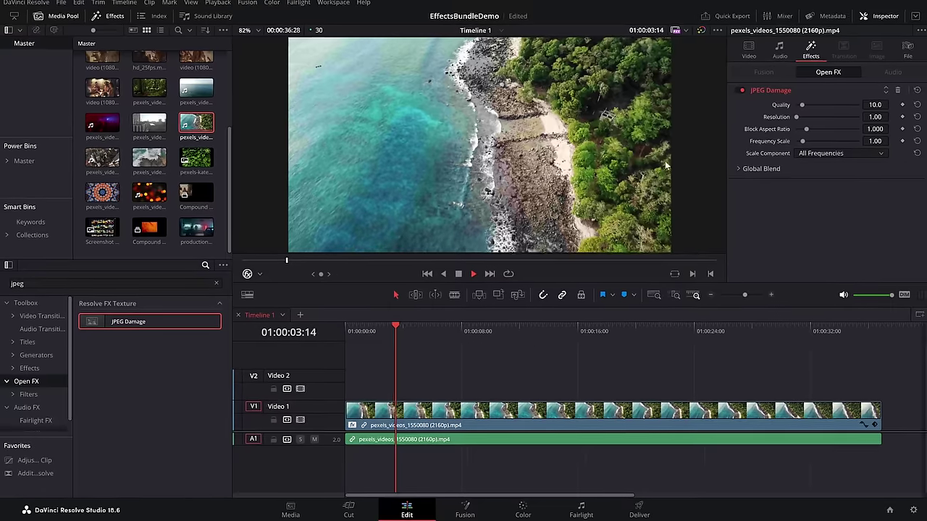
left_click_drag(816, 106, 833, 119)
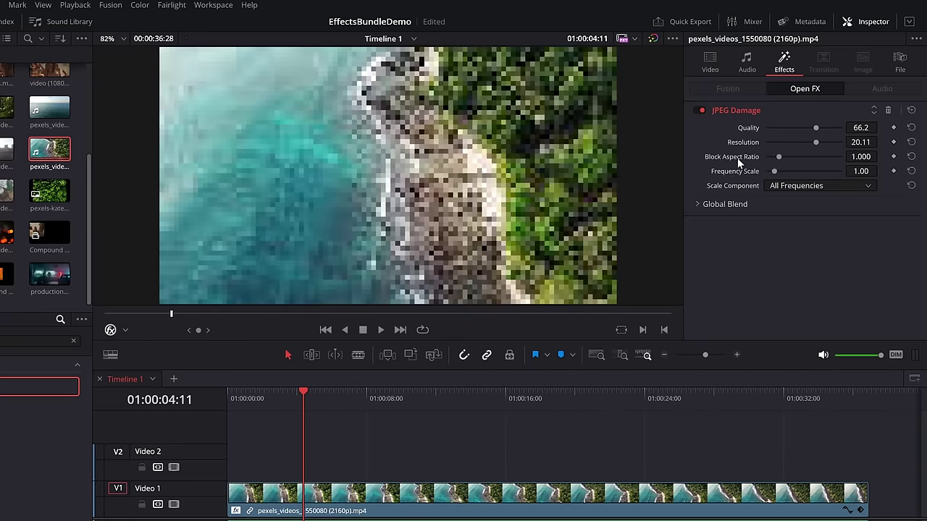
mouse_move(775, 171)
left_mouse_down()
mouse_move(822, 171)
mouse_move(769, 171)
left_mouse_up()
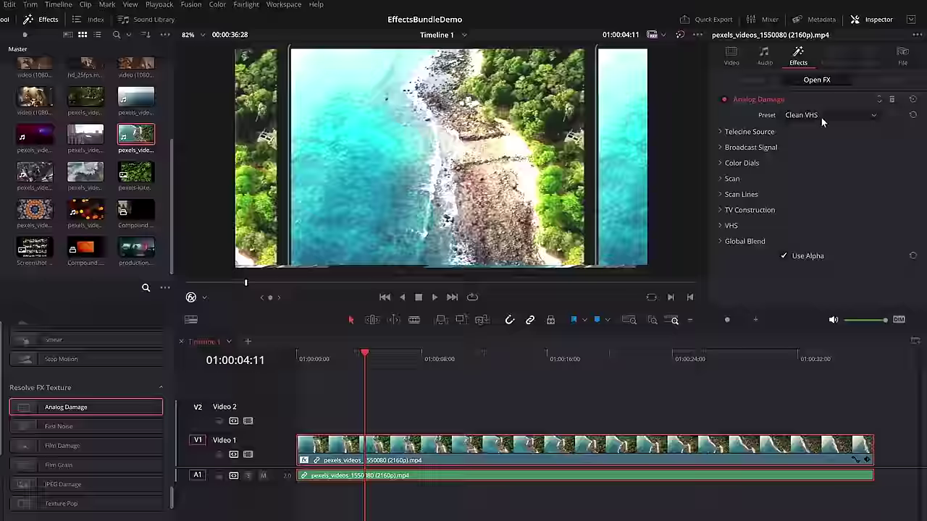
Step: Try the 1960s B&W Analog Damage preset, settle on Clean VHS, and play the clip
left_click(821, 117)
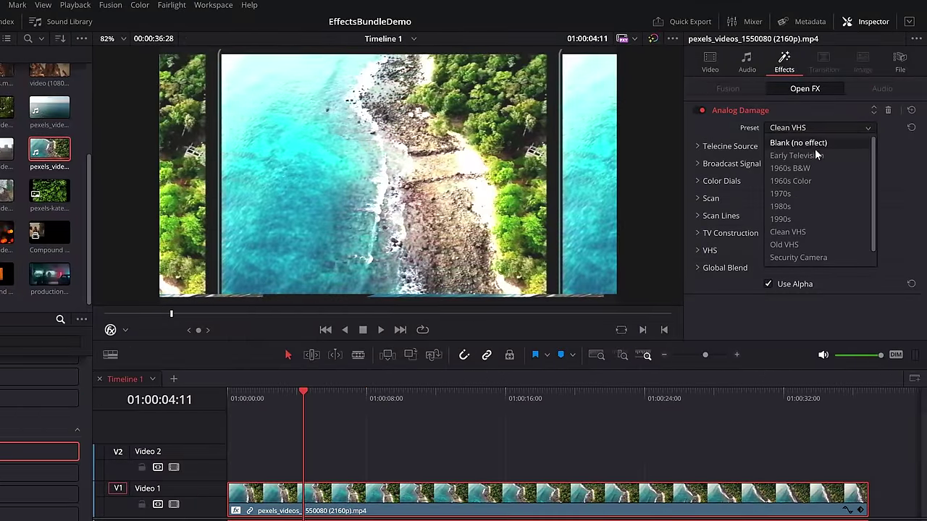
left_click(816, 168)
left_click(808, 130)
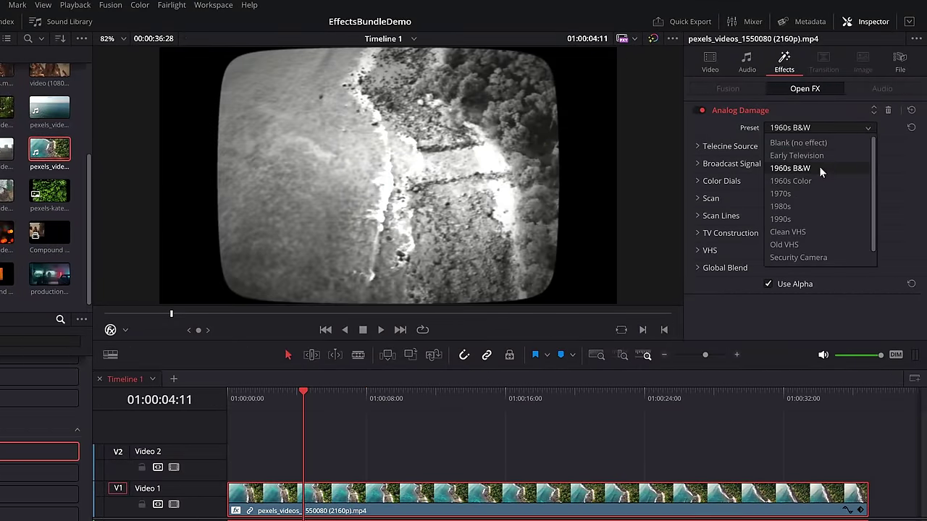
left_click(802, 232)
key("space")
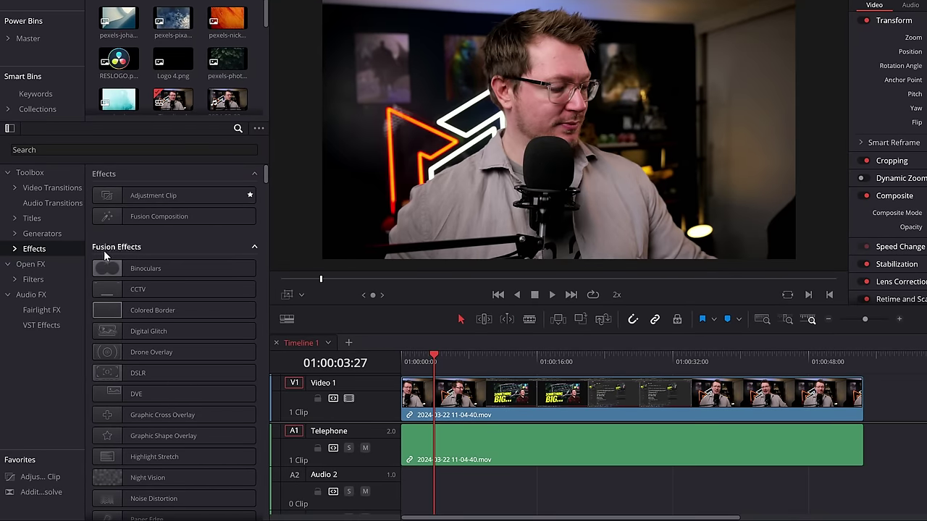
left_click(197, 268)
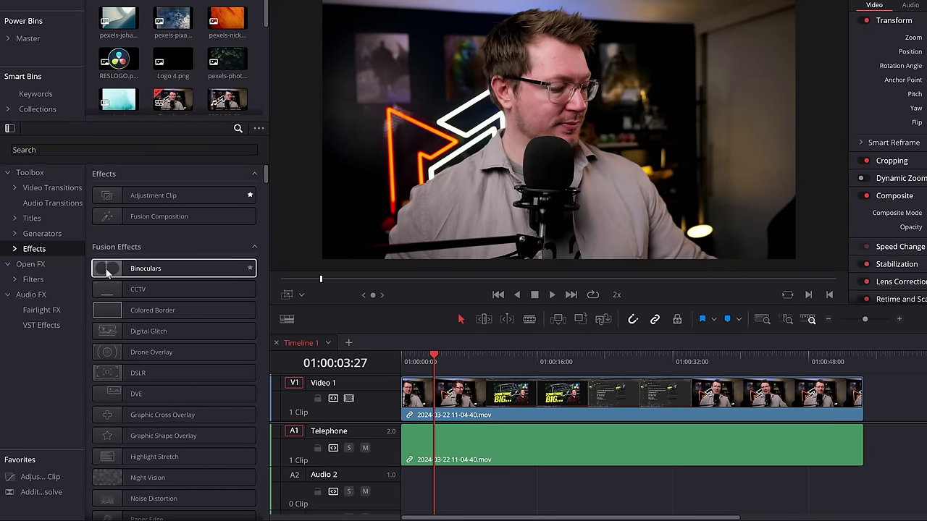
left_click(145, 290)
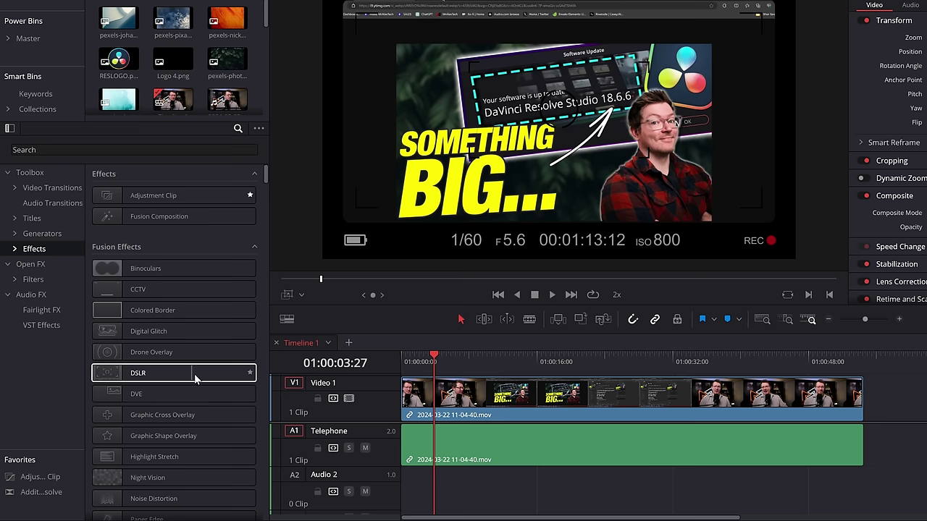
scroll(179, 448, "down", 5)
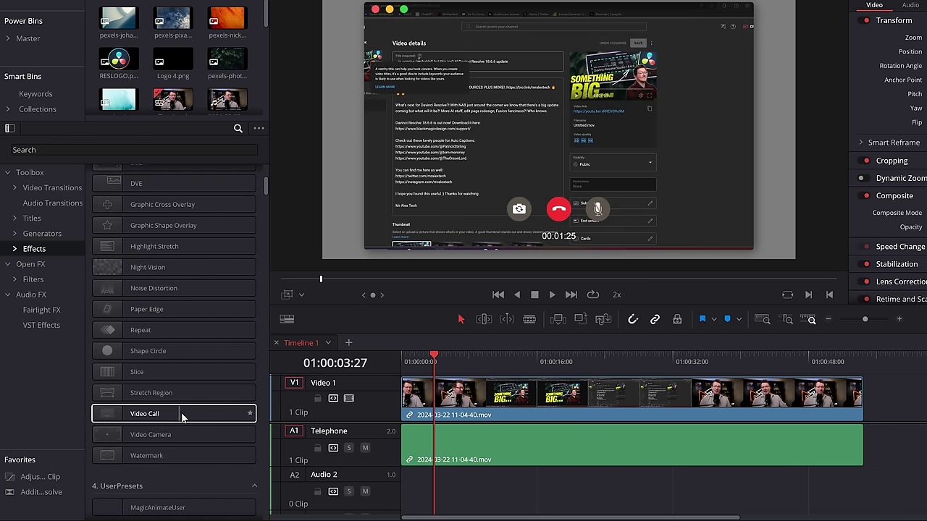